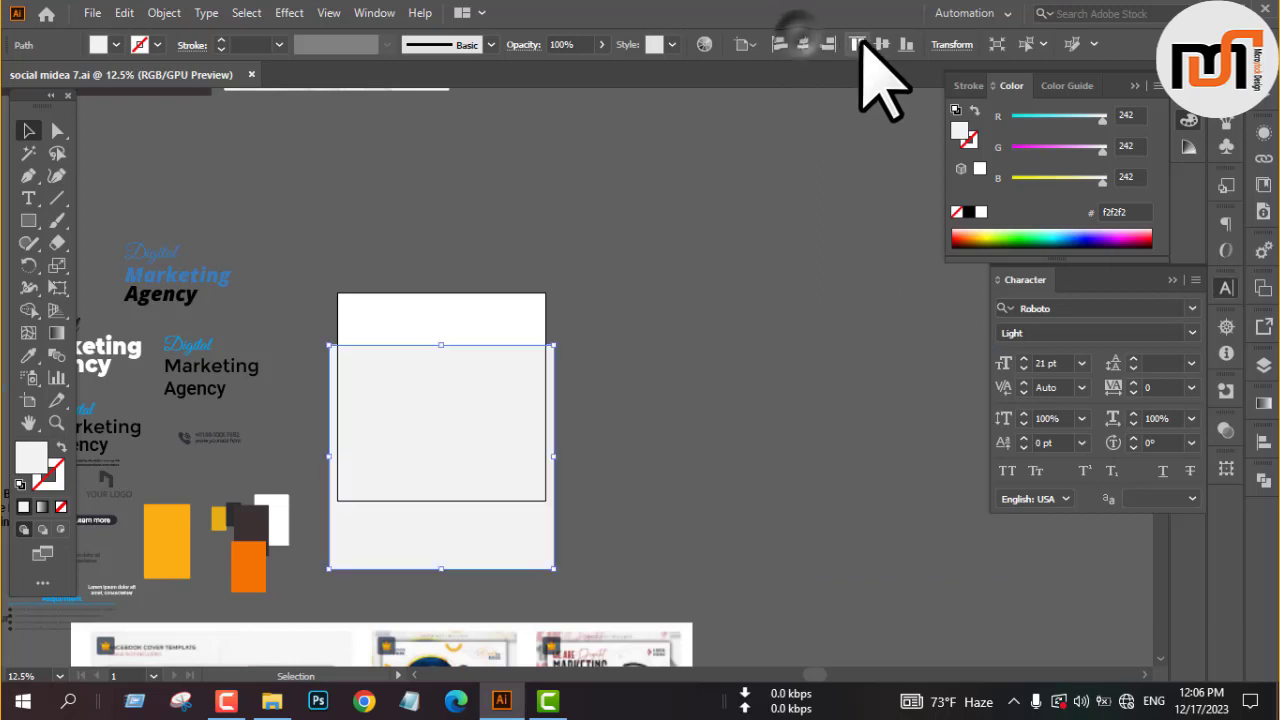
# Center the light grey background rectangle vertically on the artboard.
pyautogui.click(881, 44)
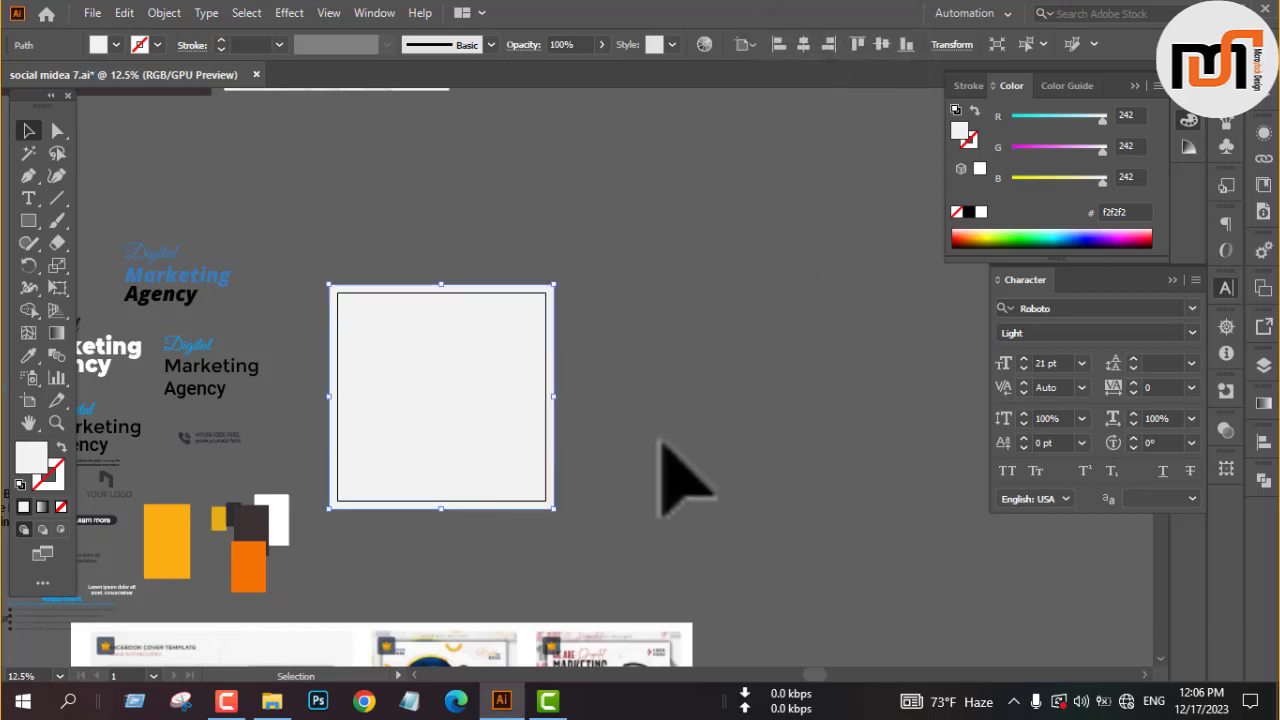
pyautogui.click(662, 441)
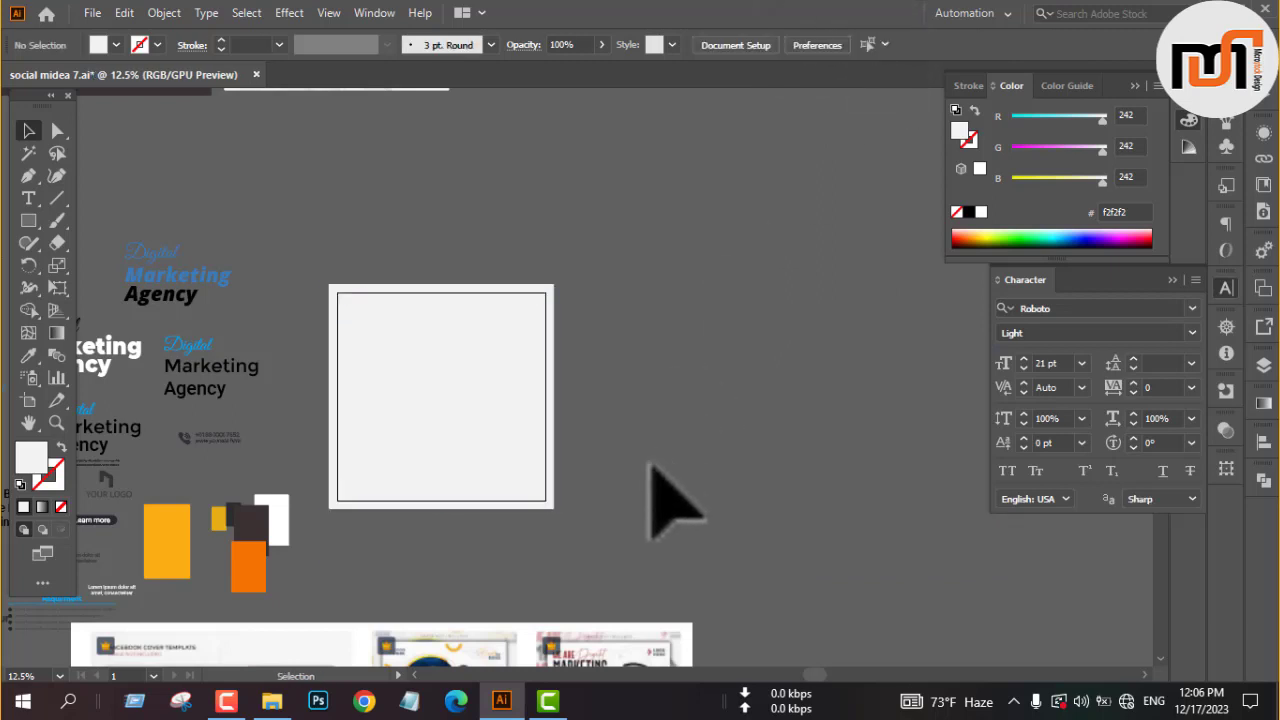
# Draw a circle just over half the artboard's width, right of its center, and fill it with grey #cccccc.
pyautogui.scroll(2, 363, 366)
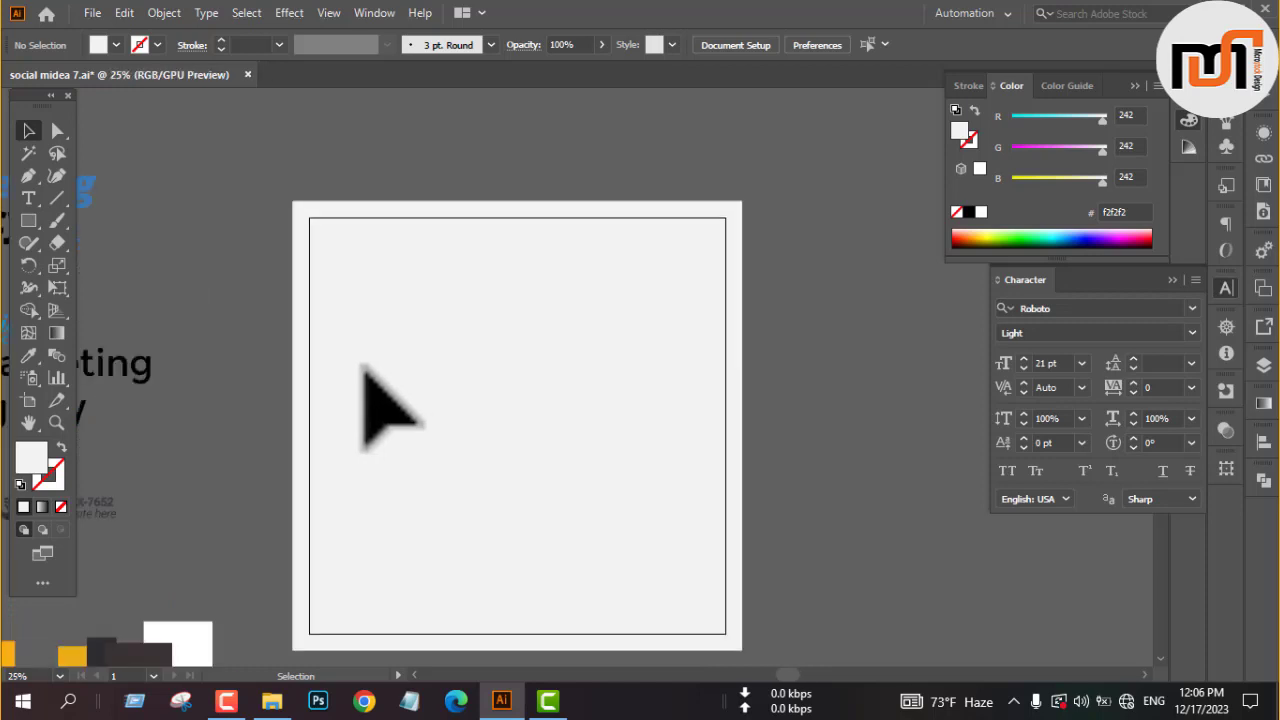
pyautogui.press('l')
pyautogui.moveTo(452, 300); pyautogui.dragTo(680, 531)
pyautogui.click(116, 45)
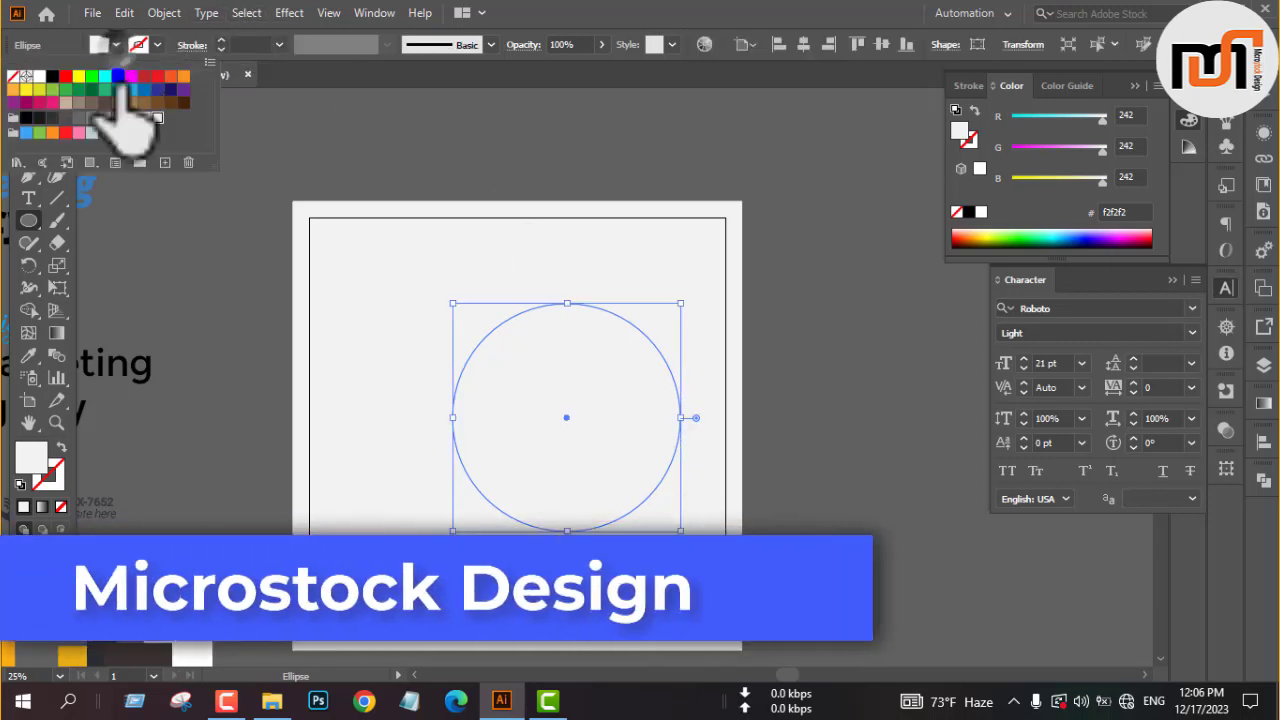
pyautogui.click(137, 118)
pyautogui.click(222, 311)
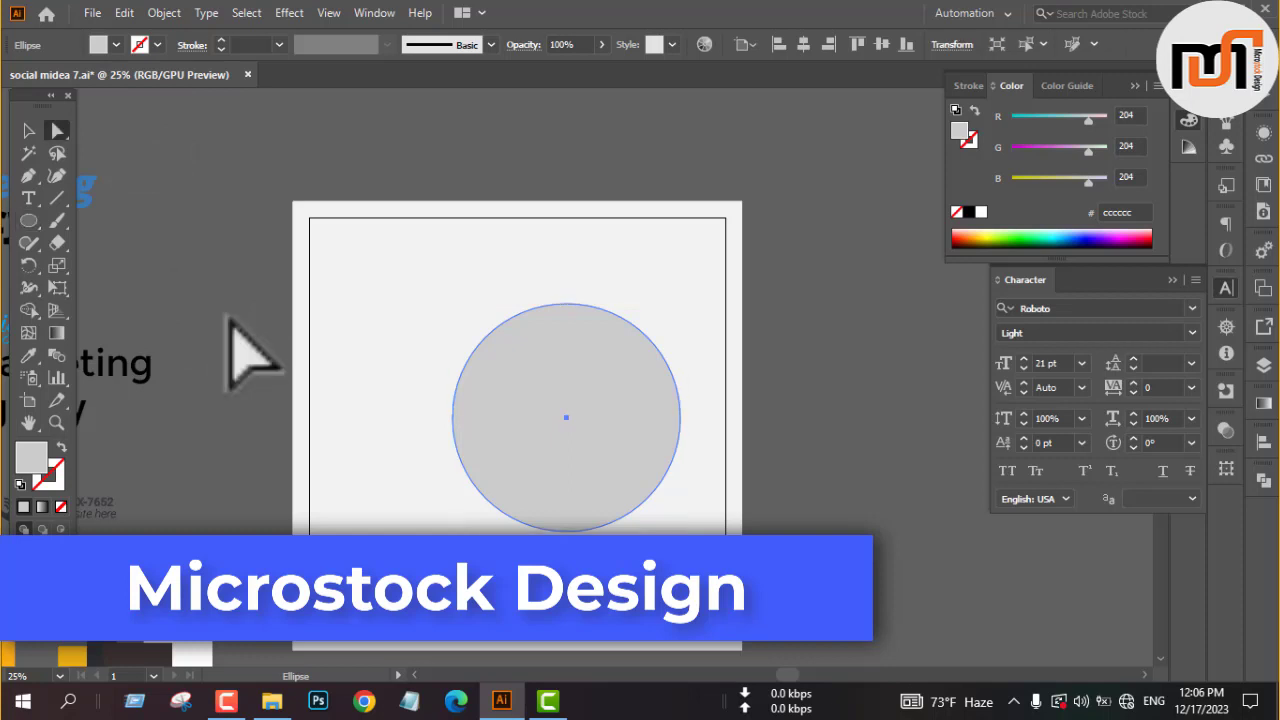
# Reshape the grey circle into a blob by moving its bottom anchor point down and right to about X 861 px, Y 1054 px.
pyautogui.press('a')
pyautogui.moveTo(566, 530); pyautogui.dragTo(546, 581)
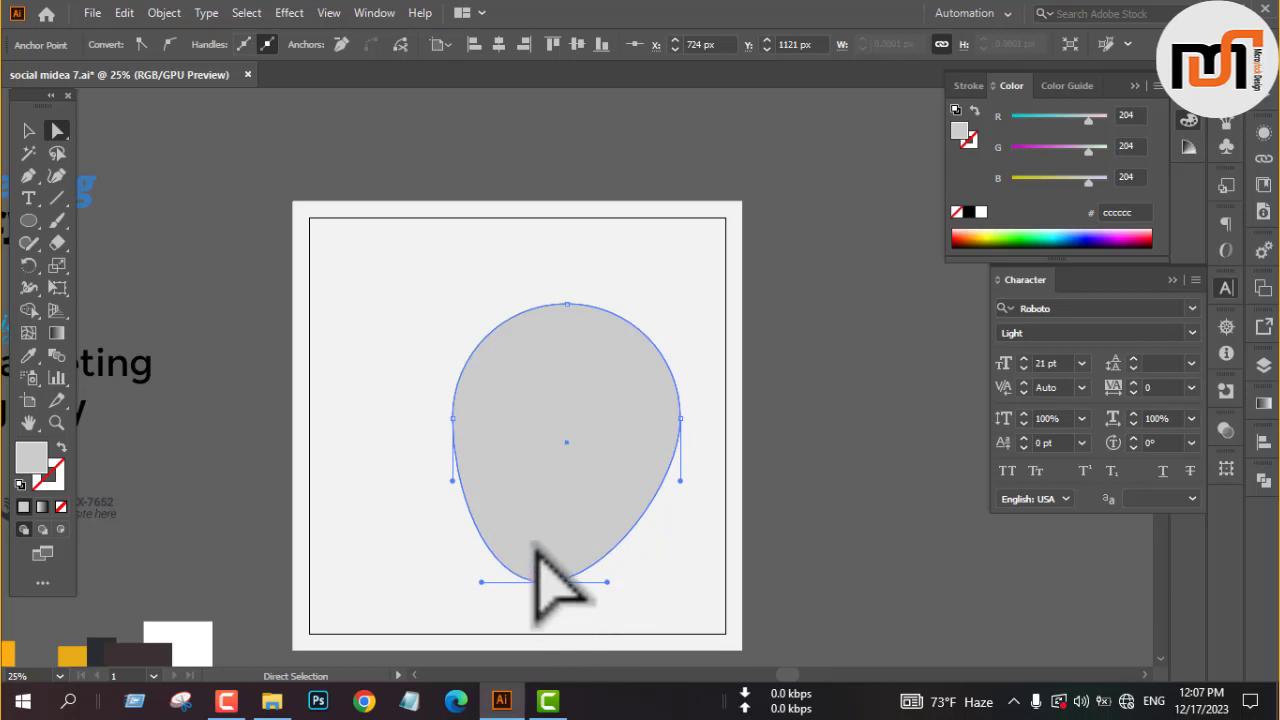
pyautogui.moveTo(543, 581); pyautogui.dragTo(589, 560)
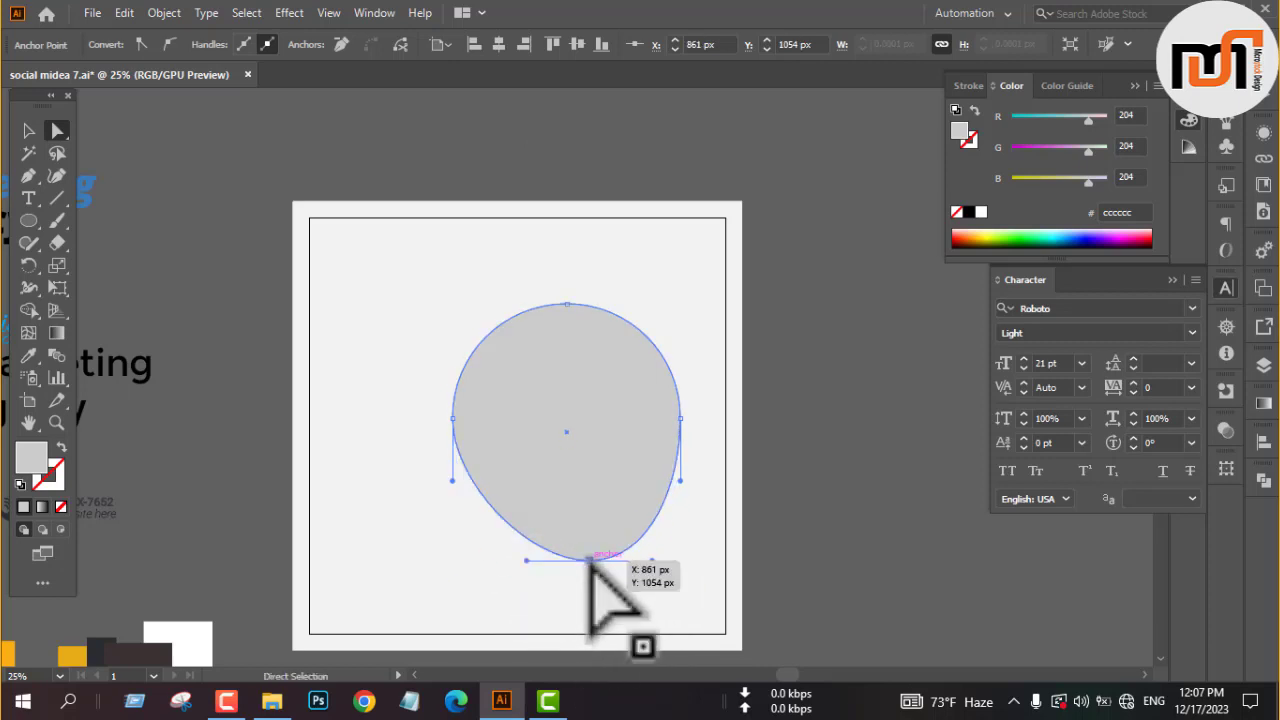
pyautogui.press('v')
pyautogui.click(866, 432)
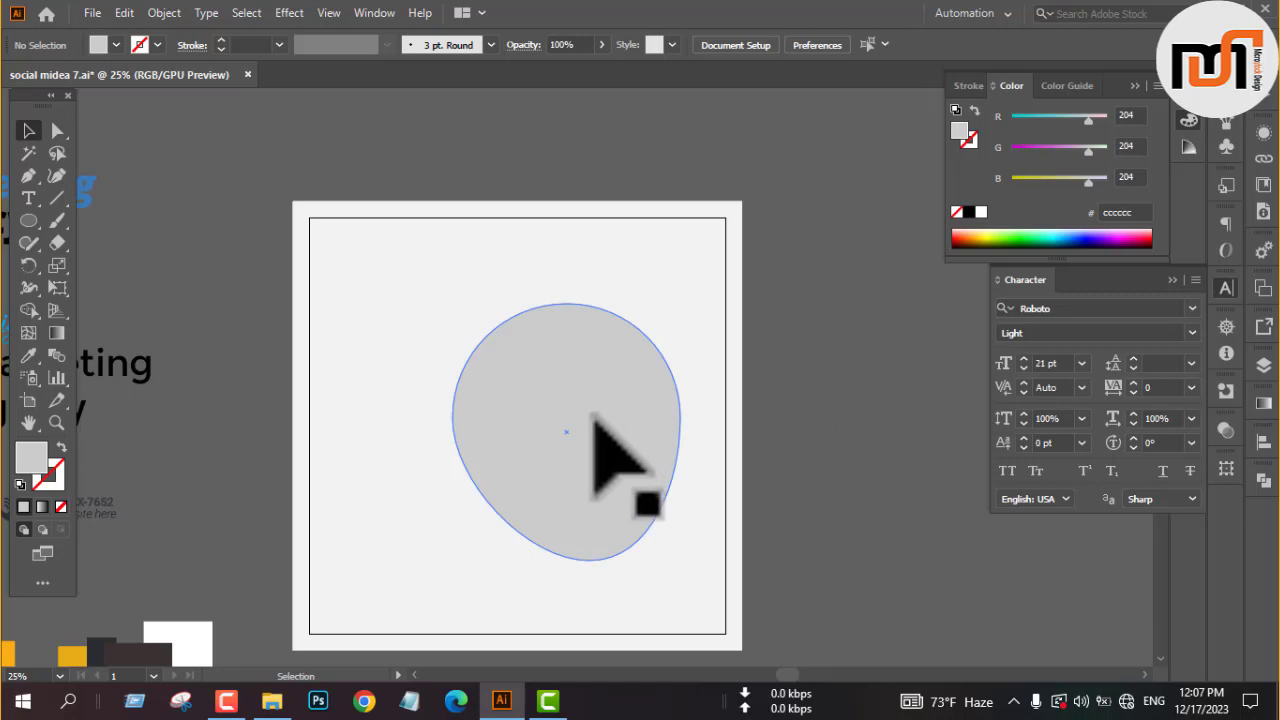
# Duplicate the grey blob toward the artboard's lower-left corner and rotate the copy to about 312°.
pyautogui.click(592, 416)
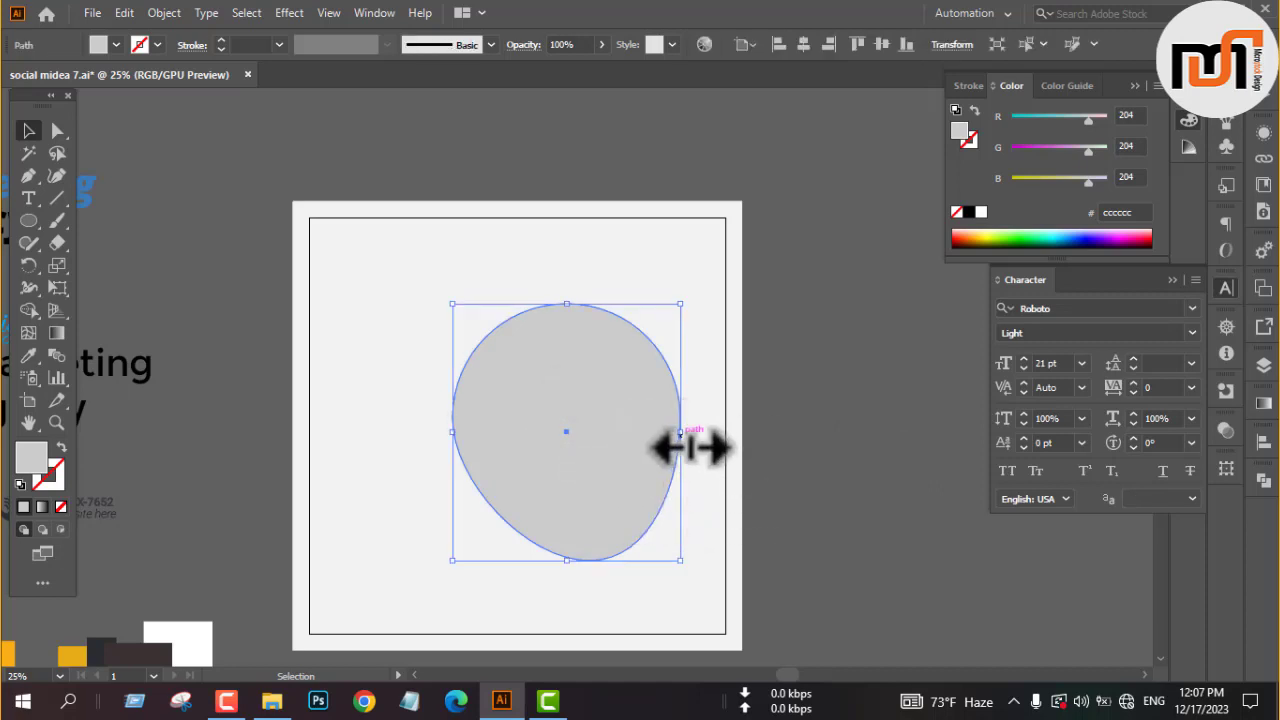
pyautogui.moveTo(612, 436); pyautogui.dragTo(441, 520)
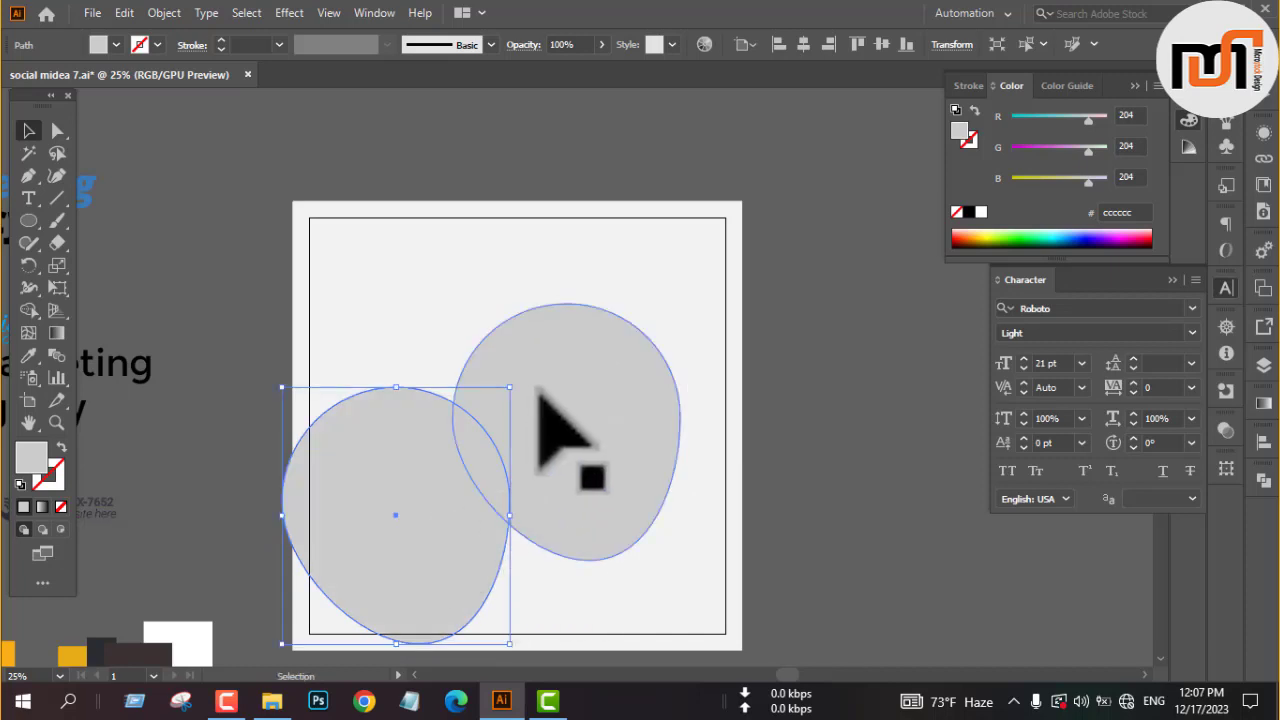
pyautogui.moveTo(513, 382); pyautogui.dragTo(584, 492)
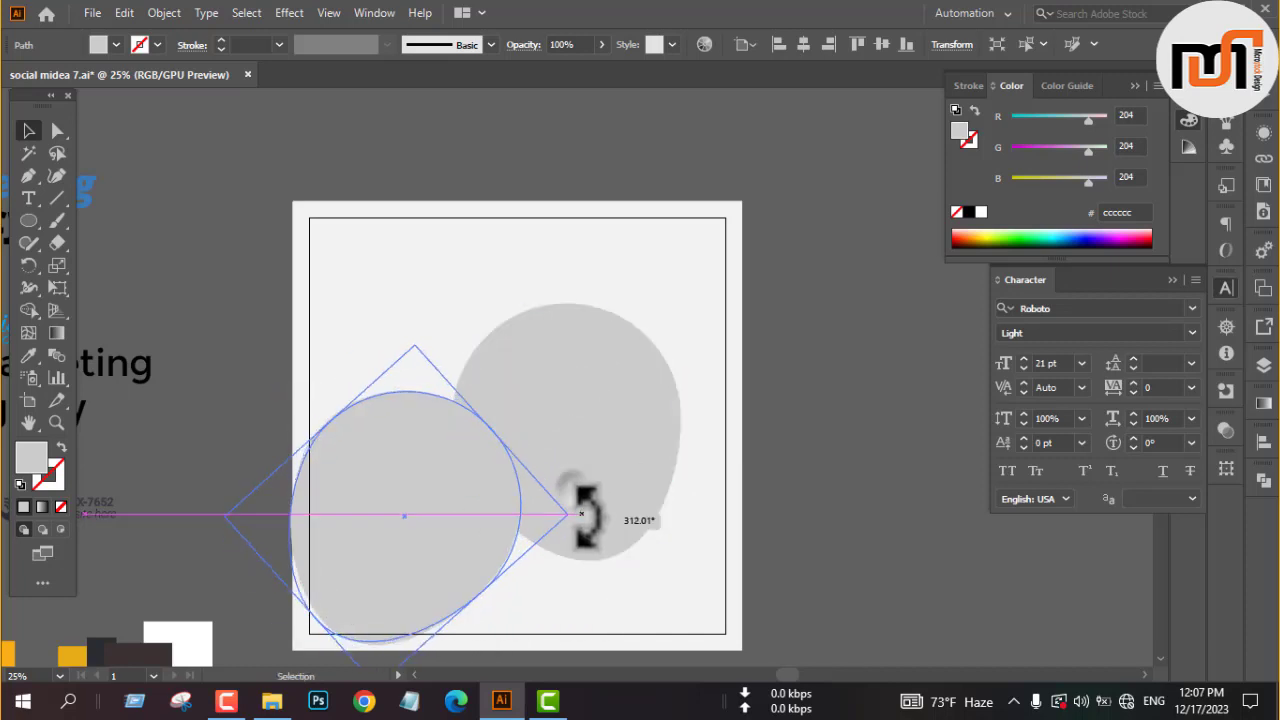
# Enlarge the rotated blob copy so that it extends past the artboard's left and bottom edges.
pyautogui.scroll(-3, 578, 488)
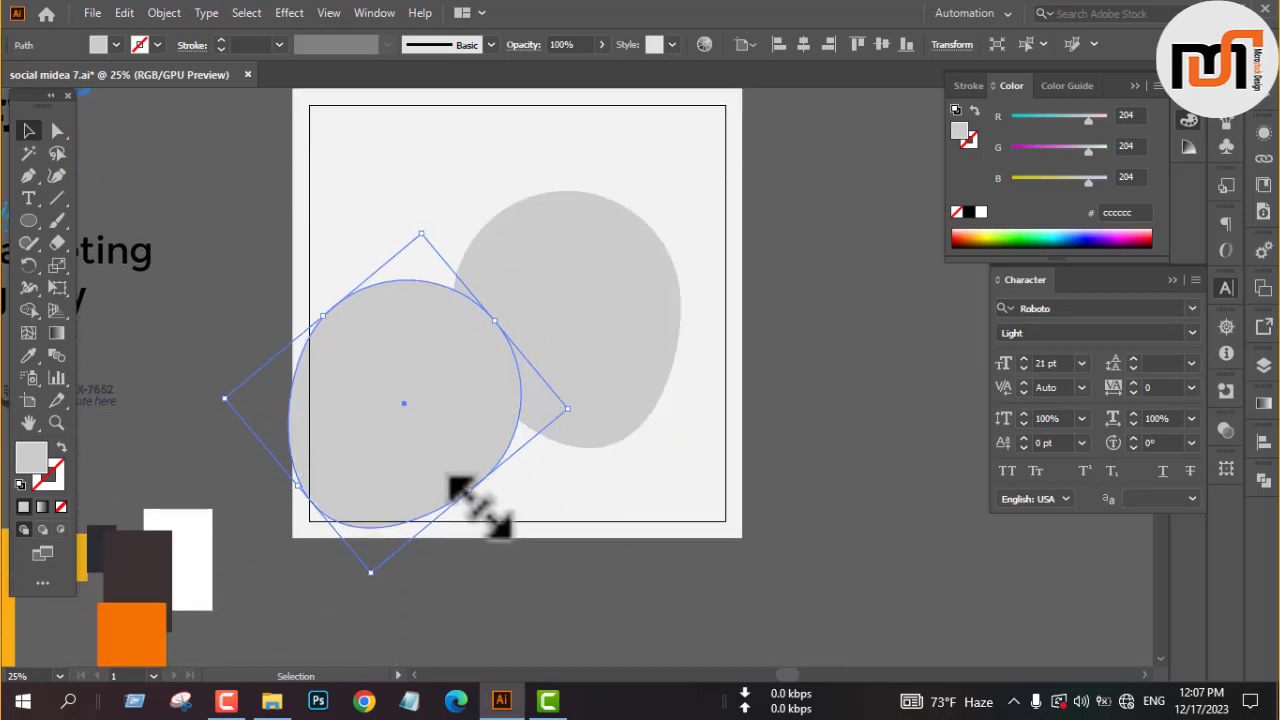
pyautogui.moveTo(485, 508)
pyautogui.mouseDown()
pyautogui.moveTo(512, 535)
pyautogui.moveTo(483, 511)
pyautogui.moveTo(495, 522)
pyautogui.mouseUp()
pyautogui.click(786, 443)
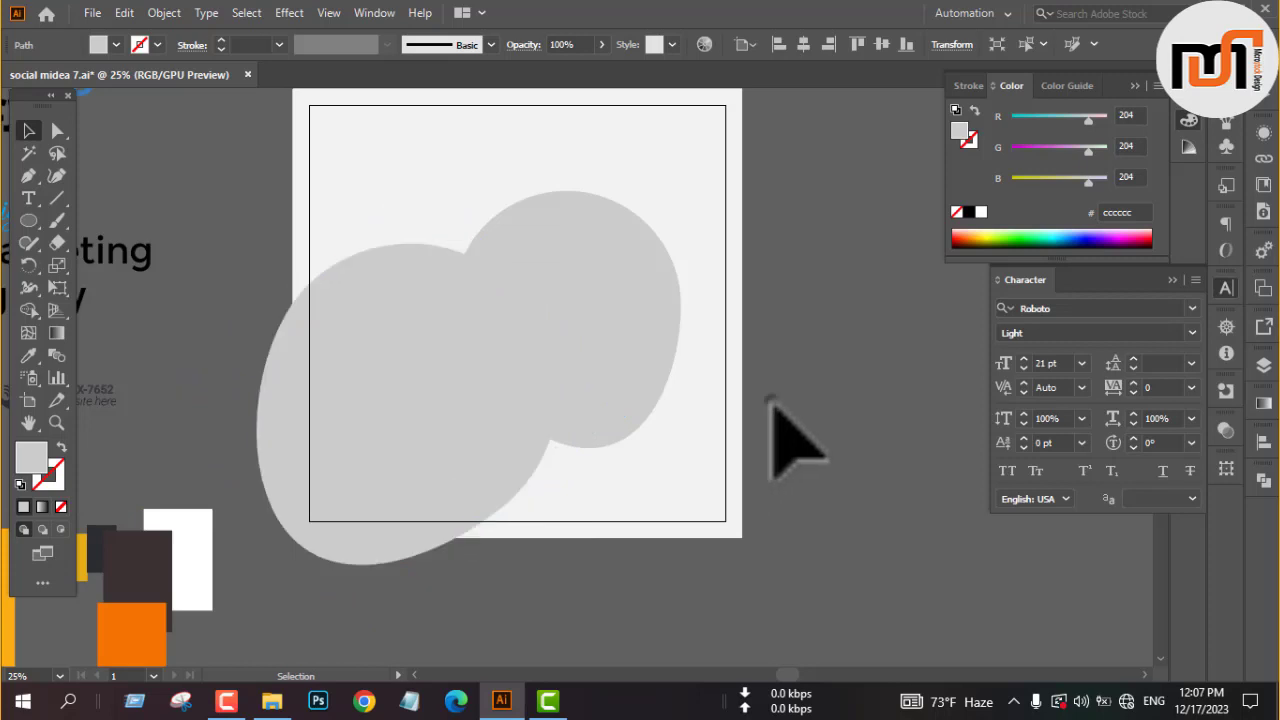
# Move the smaller original blob up and right so that it slightly overlaps the artboard's right edge.
pyautogui.scroll(3, 786, 443)
pyautogui.click(622, 430)
pyautogui.moveTo(621, 429); pyautogui.dragTo(677, 389)
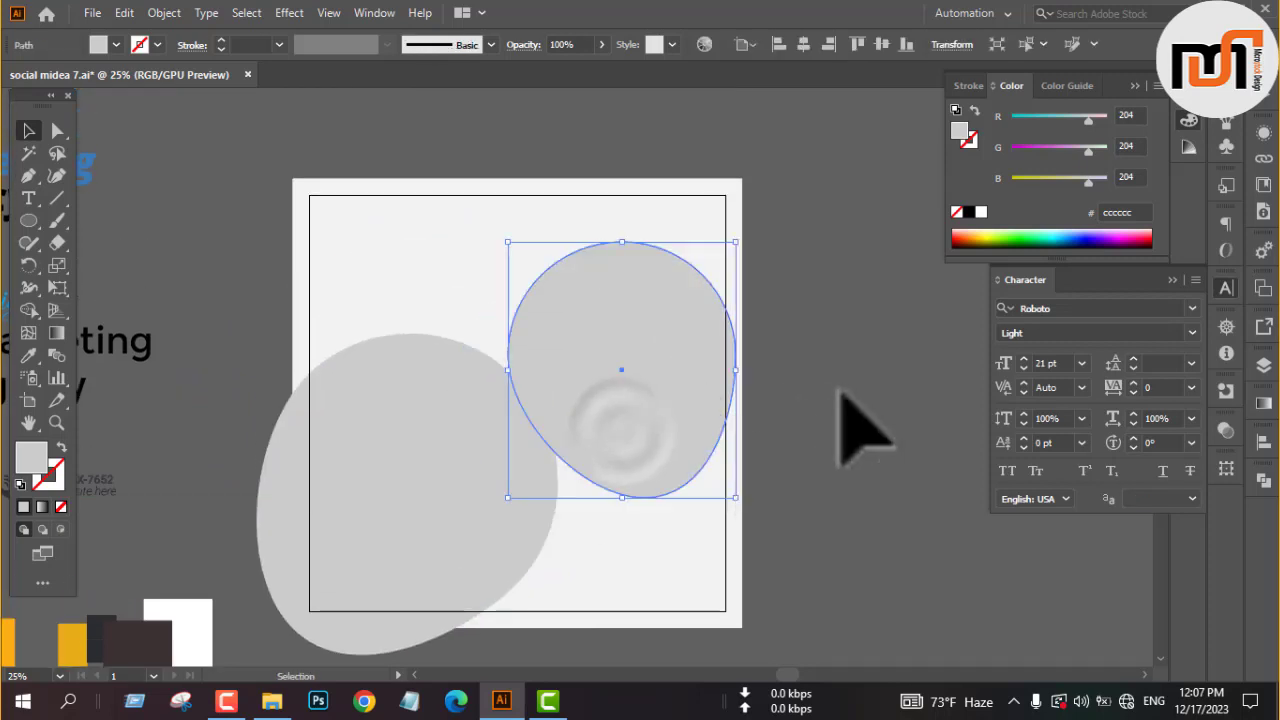
pyautogui.click(837, 400)
# Move the large blob upward and enlarge it further, stretching it past the artboard's lower-left corner.
pyautogui.scroll(-3, 752, 388)
pyautogui.scroll(-2, 680, 390)
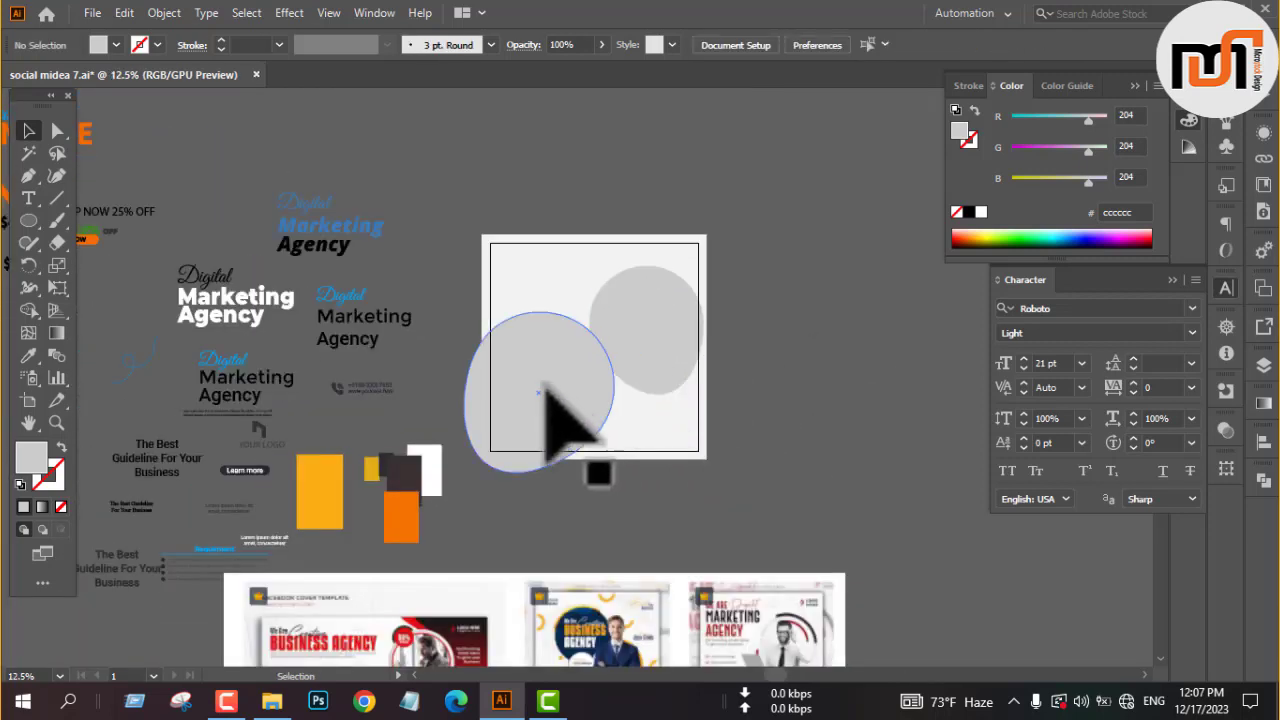
pyautogui.moveTo(541, 360); pyautogui.dragTo(564, 340)
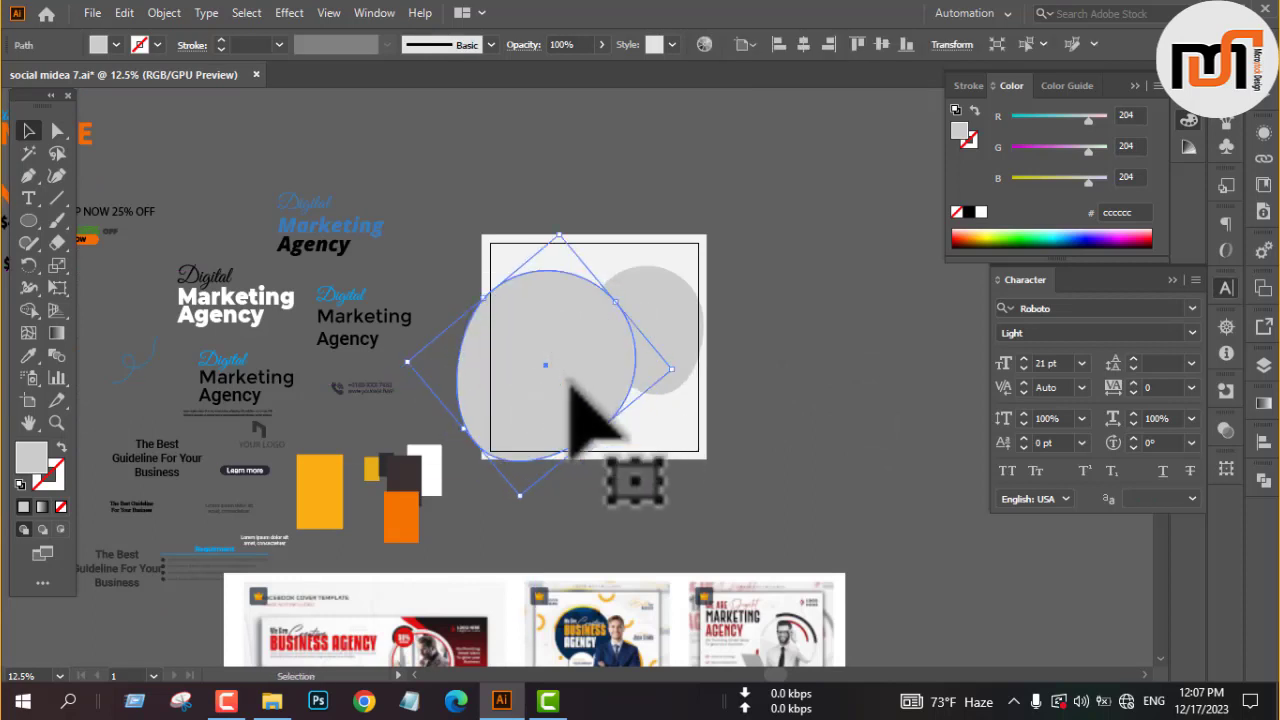
pyautogui.scroll(1, 537, 410)
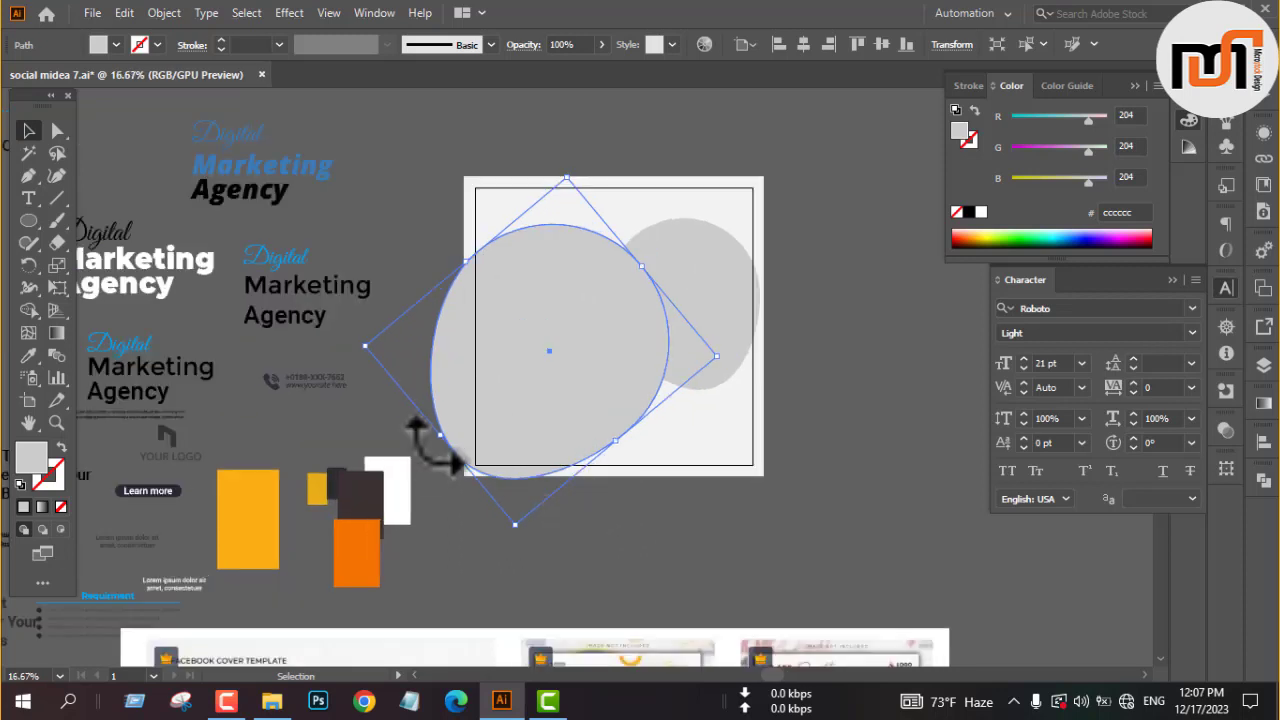
pyautogui.moveTo(440, 436)
pyautogui.mouseDown()
pyautogui.moveTo(455, 438)
pyautogui.moveTo(443, 445)
pyautogui.mouseUp()
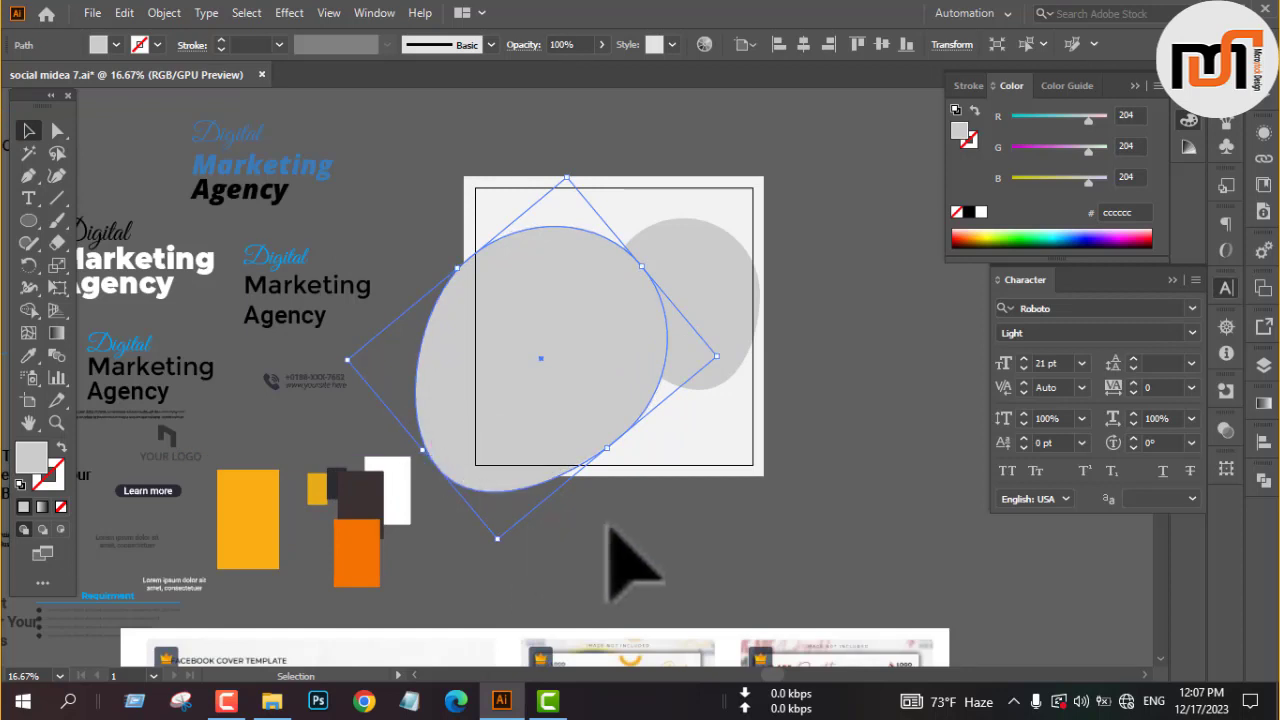
pyautogui.click(605, 522)
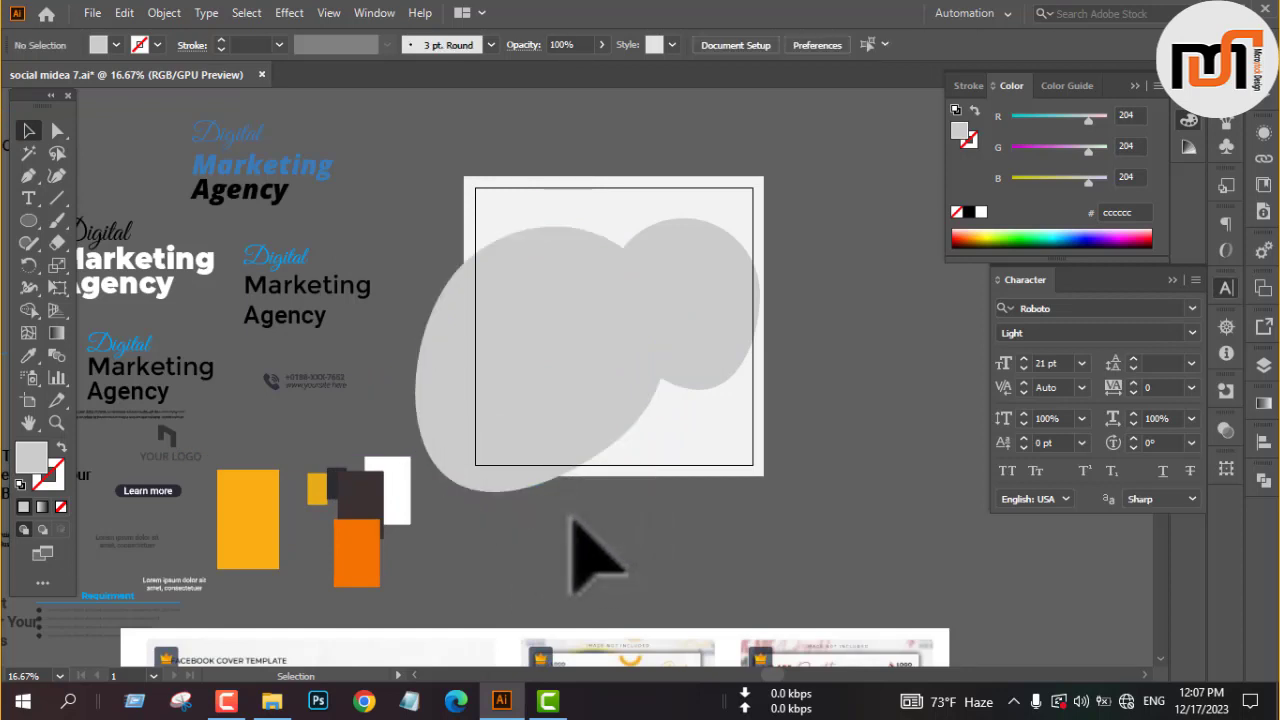
# Copy the blue and black italic "Digital Marketing Agency" heading onto the large blob and bring the copy to the front.
pyautogui.click(238, 188)
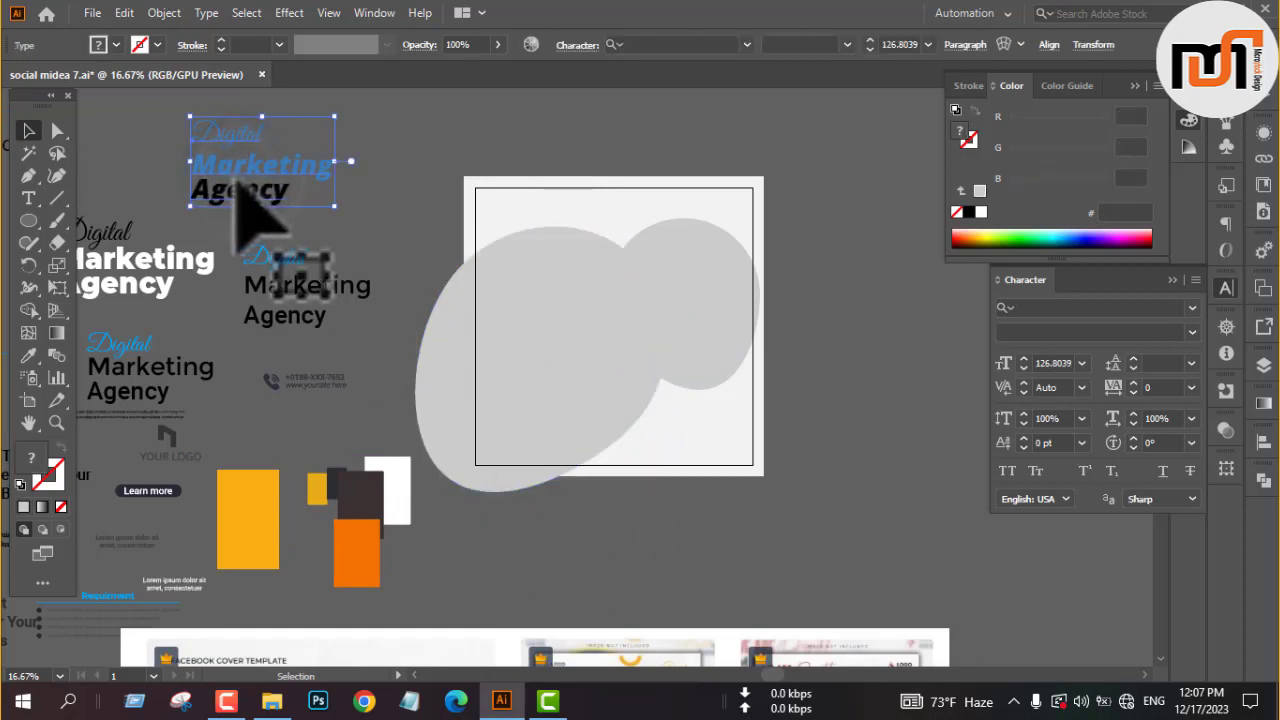
pyautogui.moveTo(238, 188); pyautogui.dragTo(533, 405)
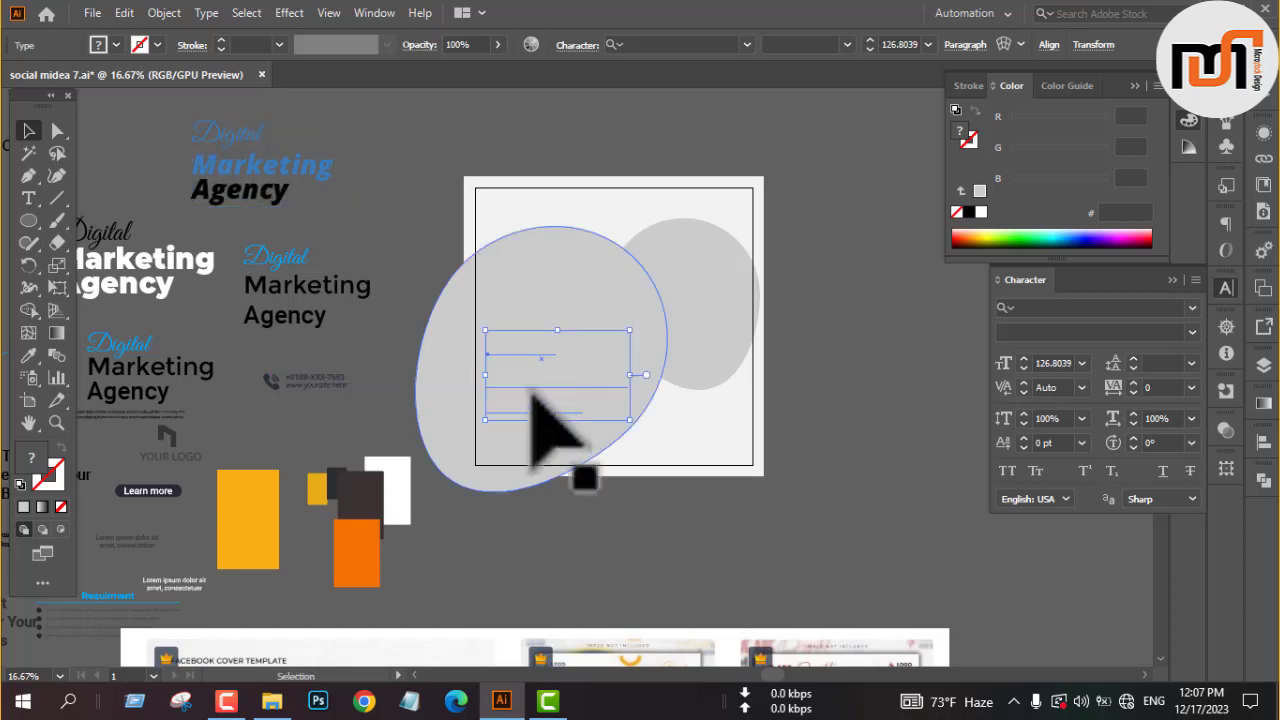
pyautogui.rightClick(533, 400)
pyautogui.moveTo(623, 292)
pyautogui.click(836, 292)
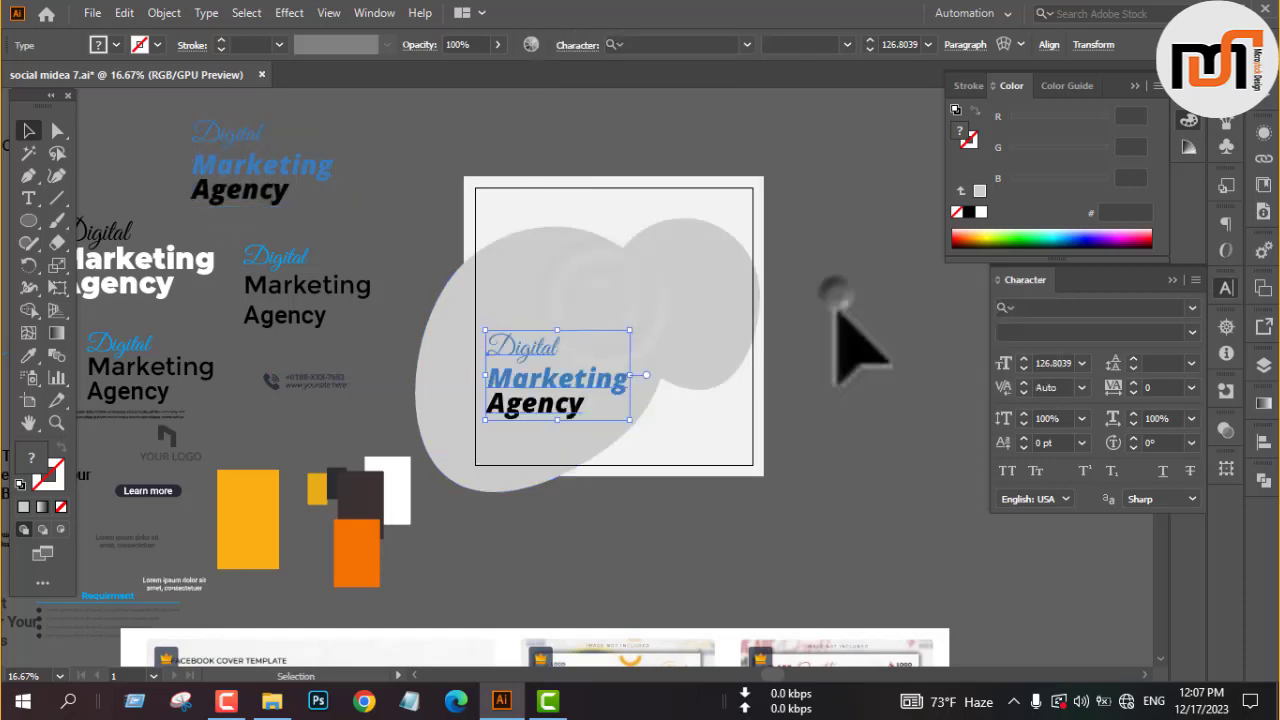
pyautogui.click(858, 395)
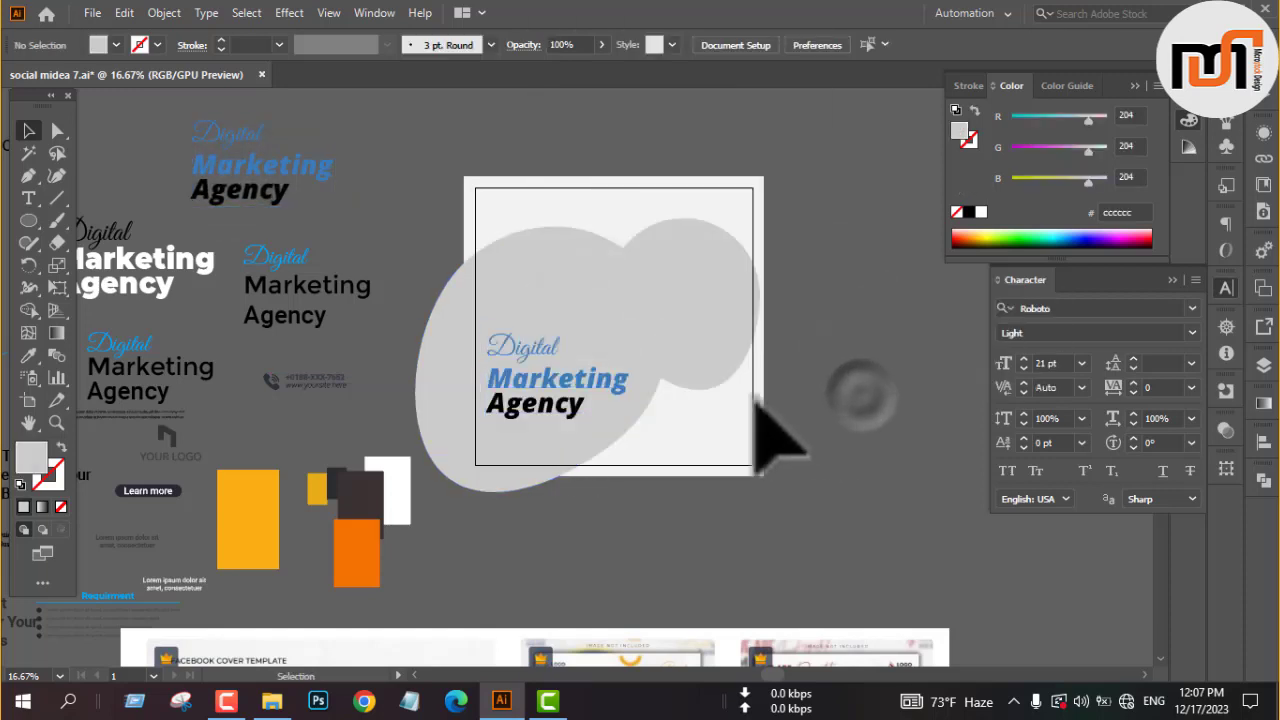
# Move the heading copy up and left so that it starts at the artboard's left edge.
pyautogui.click(551, 384)
pyautogui.moveTo(535, 384); pyautogui.dragTo(522, 354)
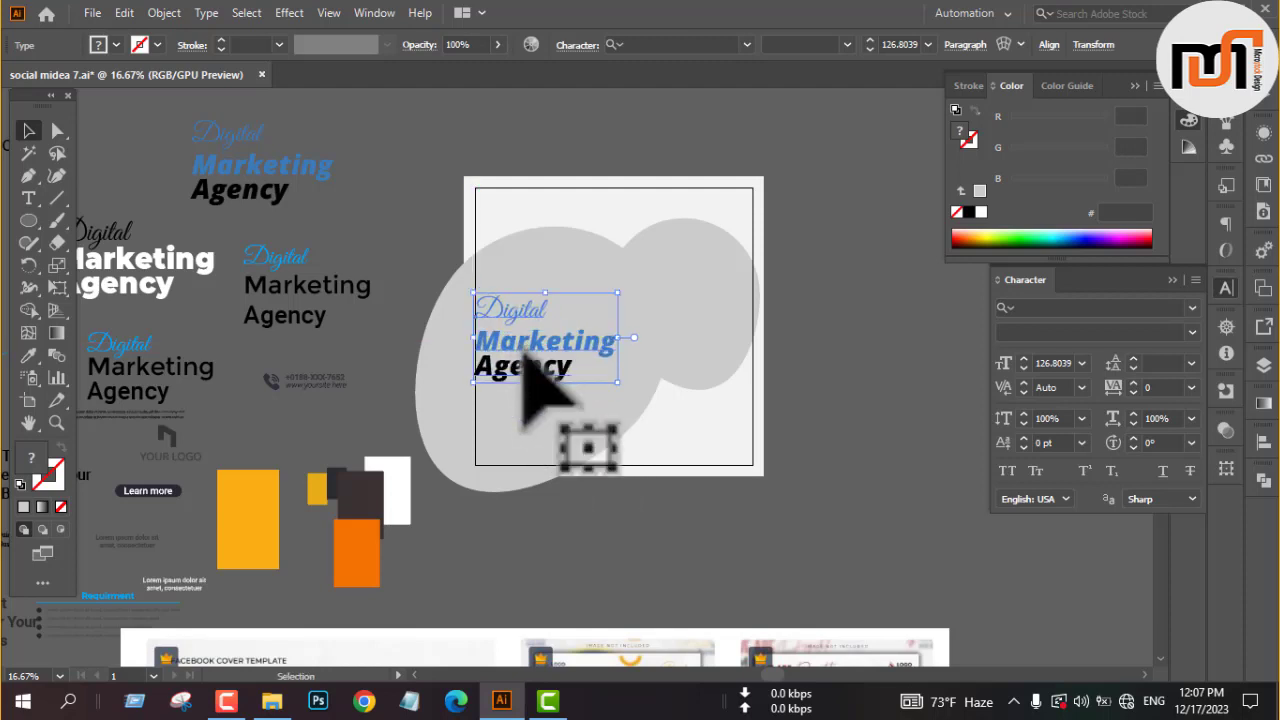
# Fill the smaller blob with purple #710197 sampled from the purple and yellow reference design, and bring it in front of the large blob.
pyautogui.click(710, 350)
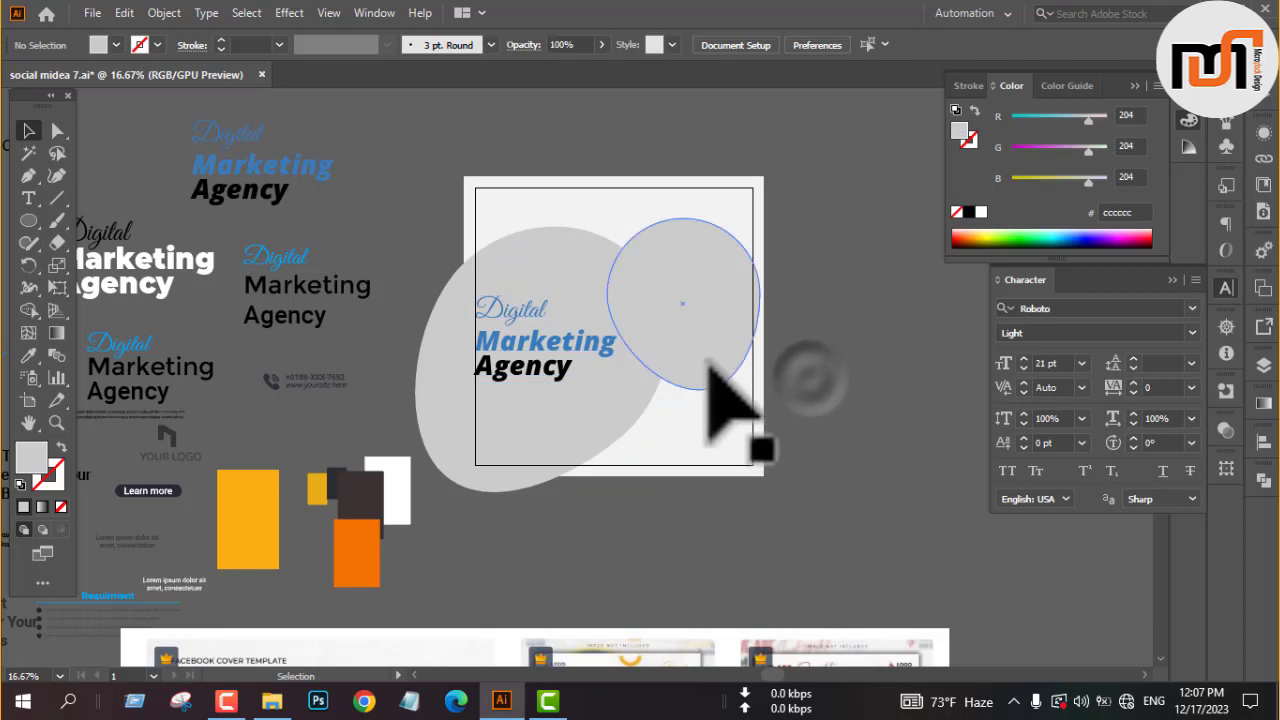
pyautogui.scroll(-3, 441, 242)
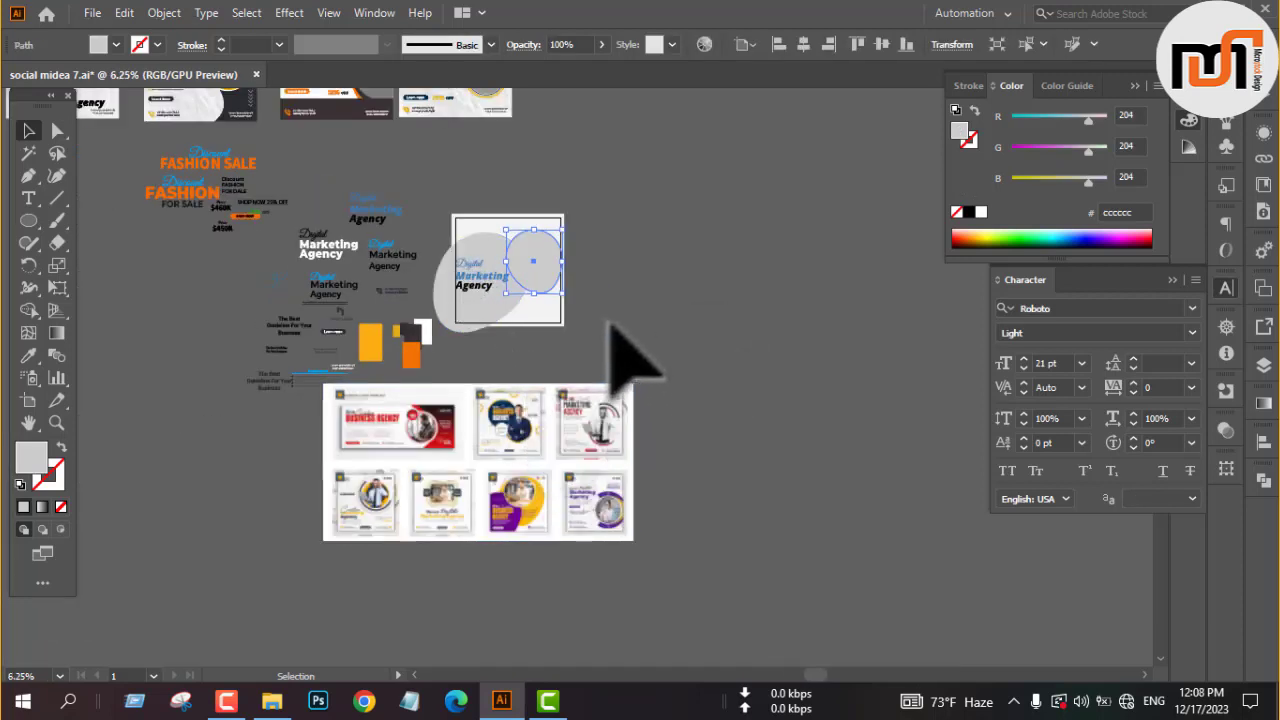
pyautogui.press('i')
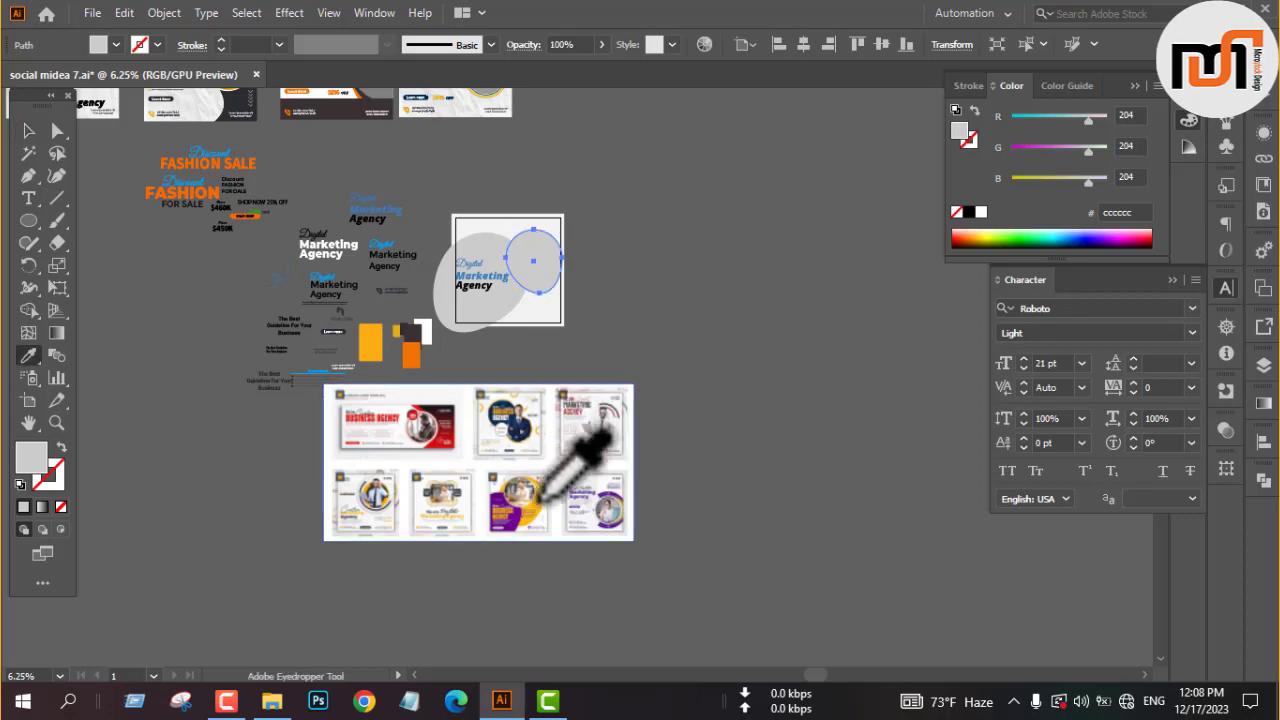
pyautogui.click(522, 527)
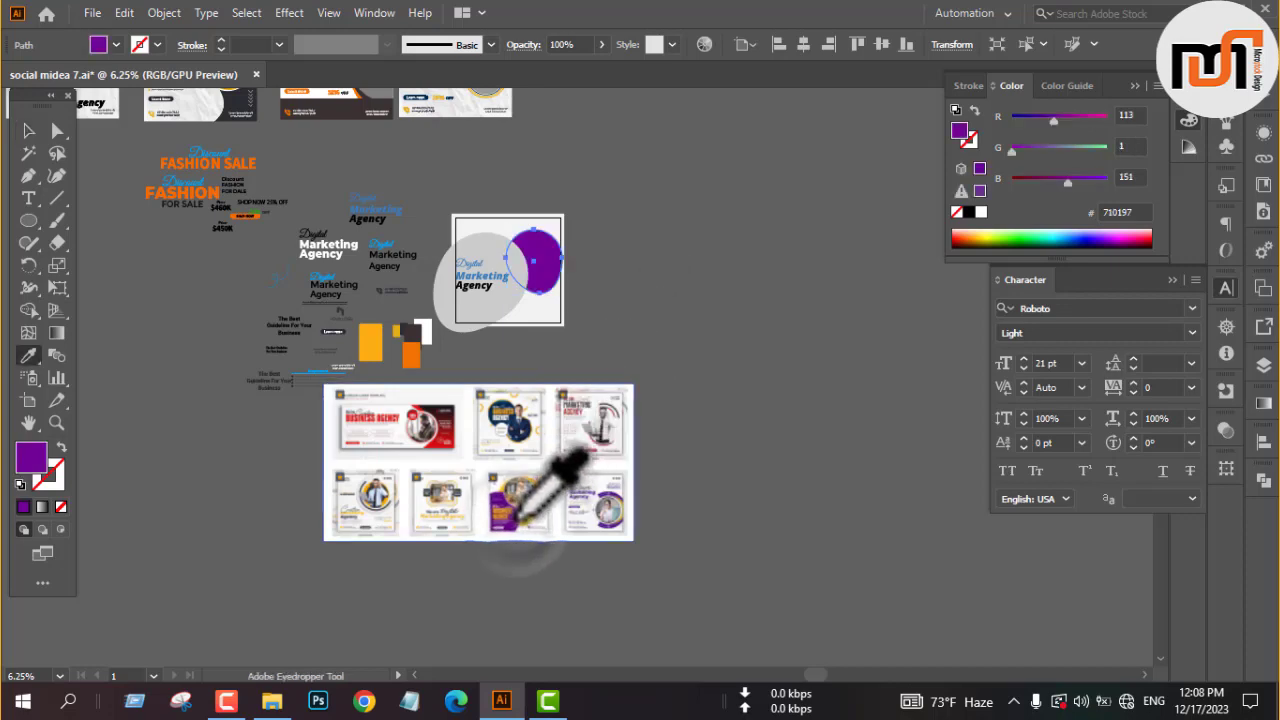
pyautogui.press('v')
pyautogui.scroll(4, 516, 250)
pyautogui.scroll(1, 522, 240)
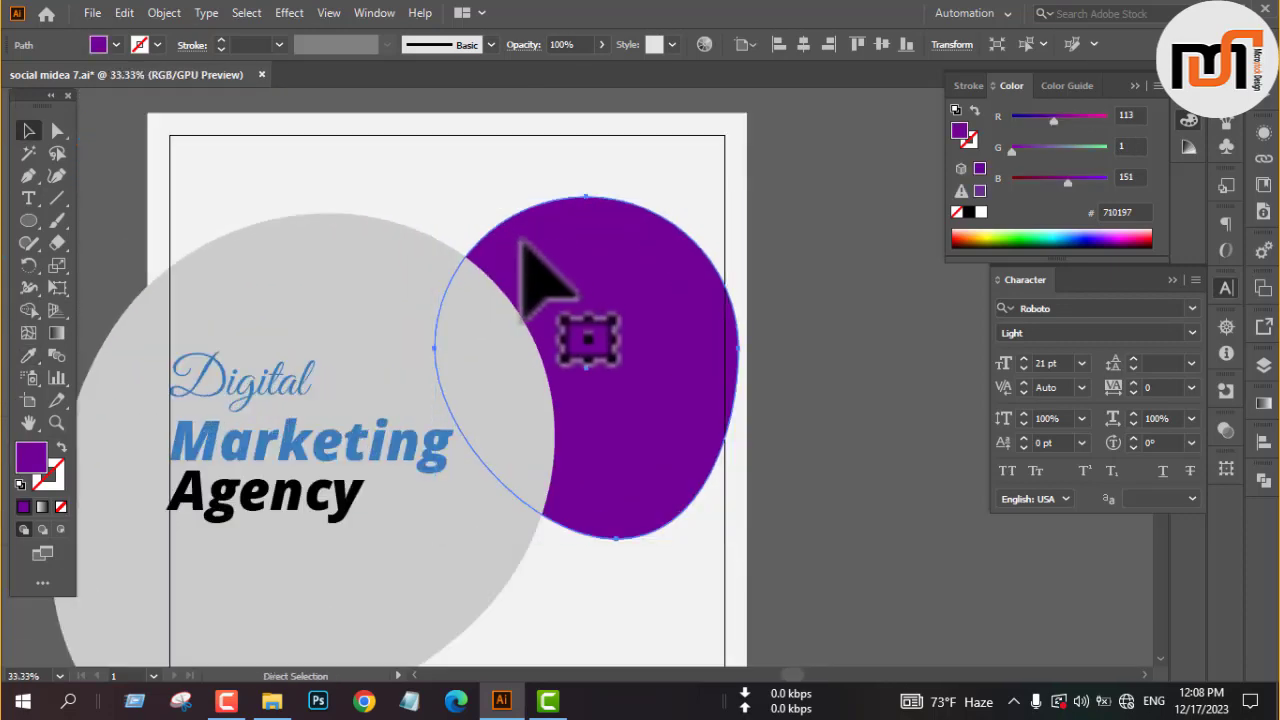
pyautogui.click(852, 249)
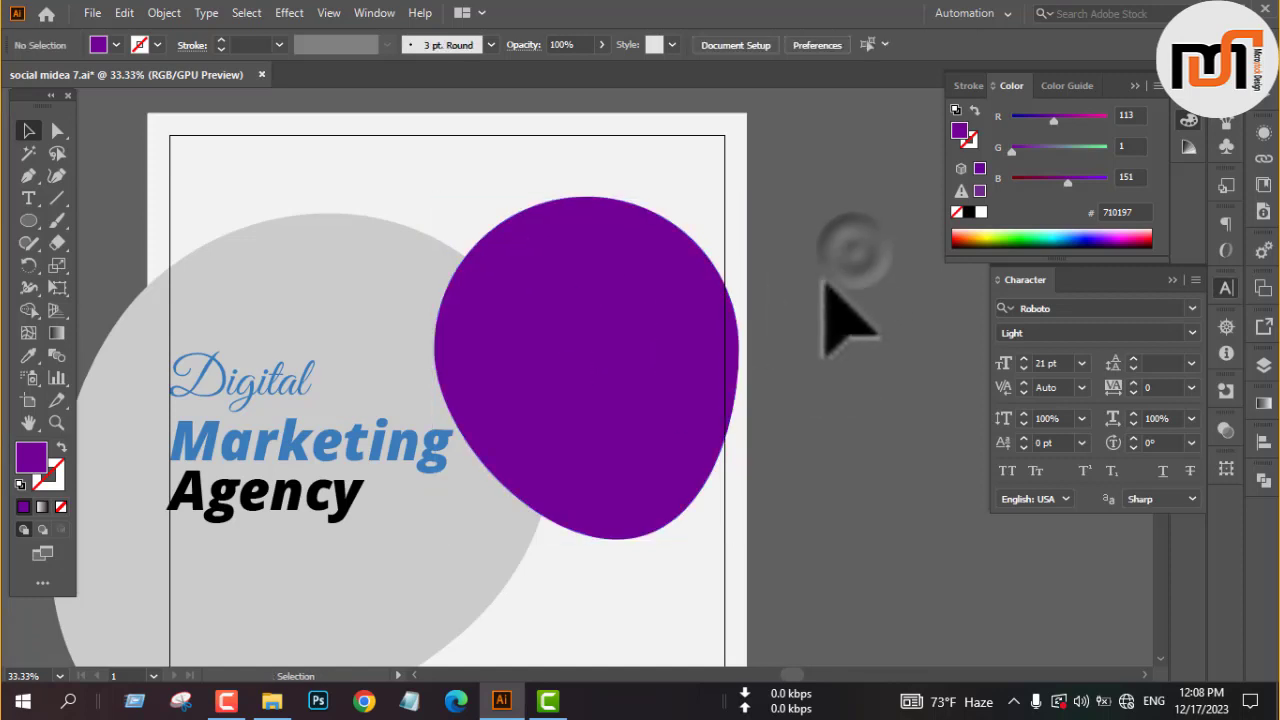
# Align the purple blob to the artboard's right and top edges.
pyautogui.scroll(-1, 571, 268)
pyautogui.click(582, 292)
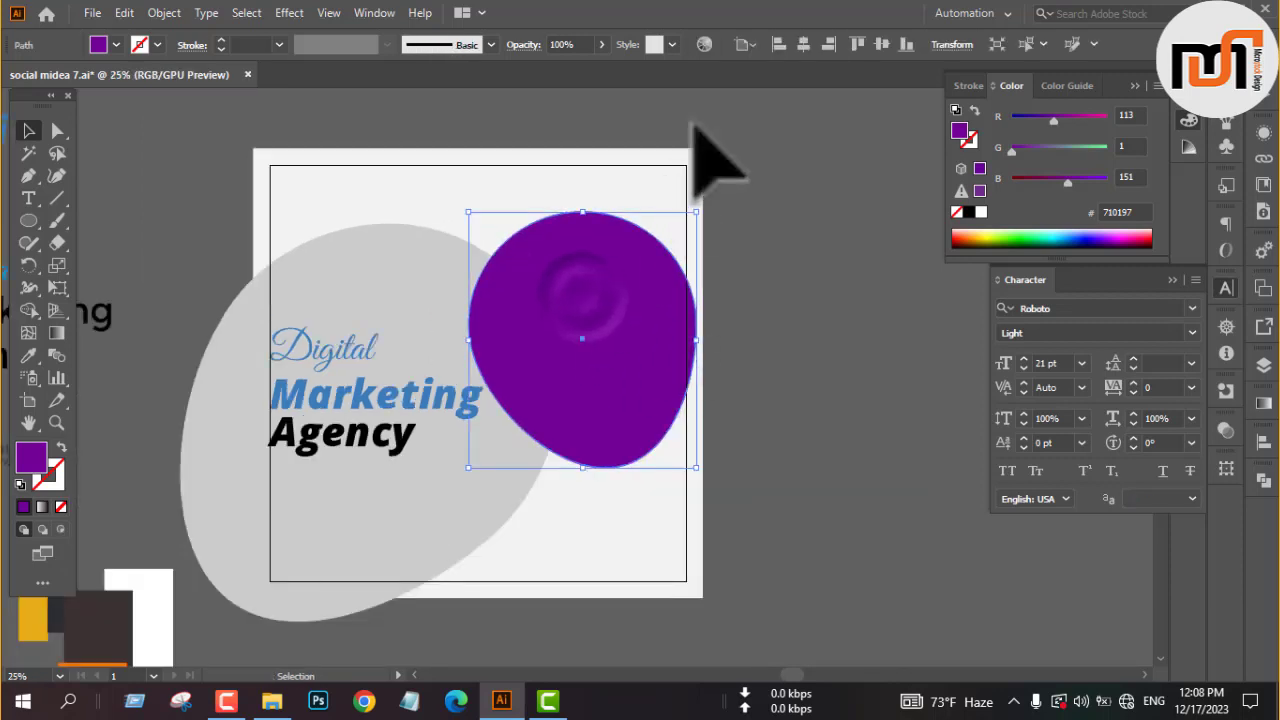
pyautogui.click(828, 45)
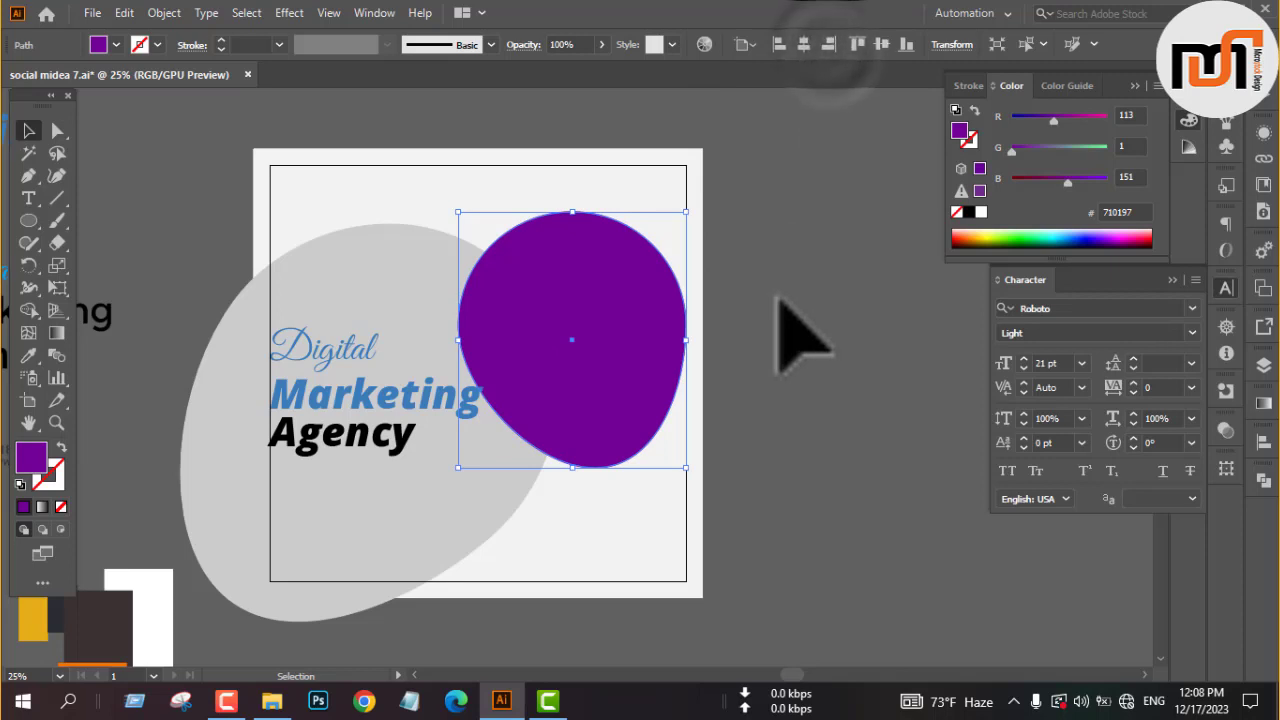
pyautogui.click(778, 298)
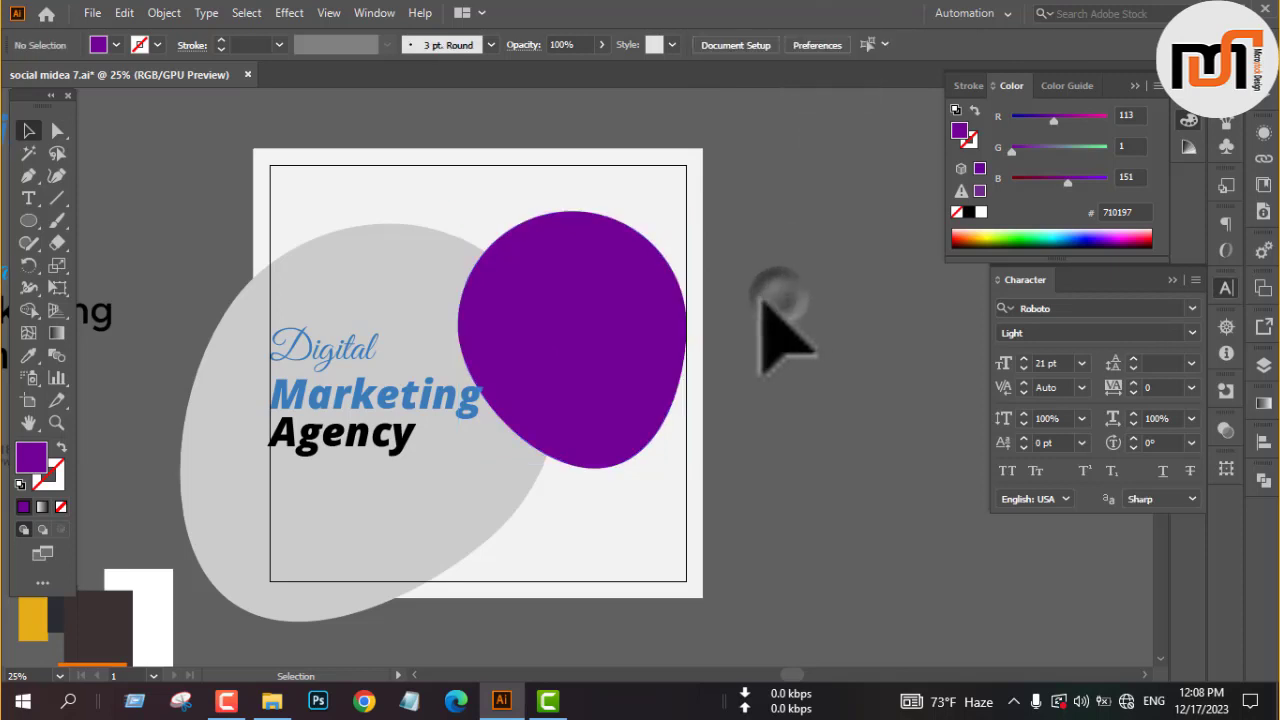
pyautogui.click(551, 307)
pyautogui.click(857, 45)
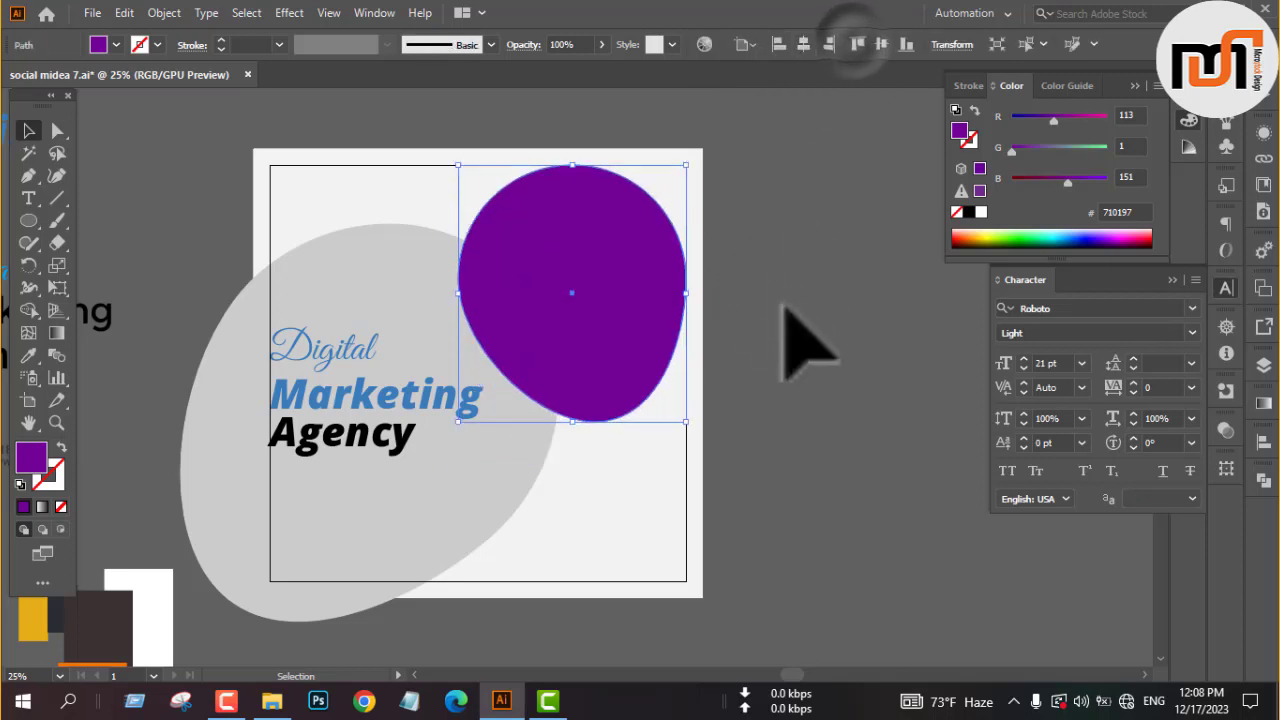
pyautogui.click(785, 305)
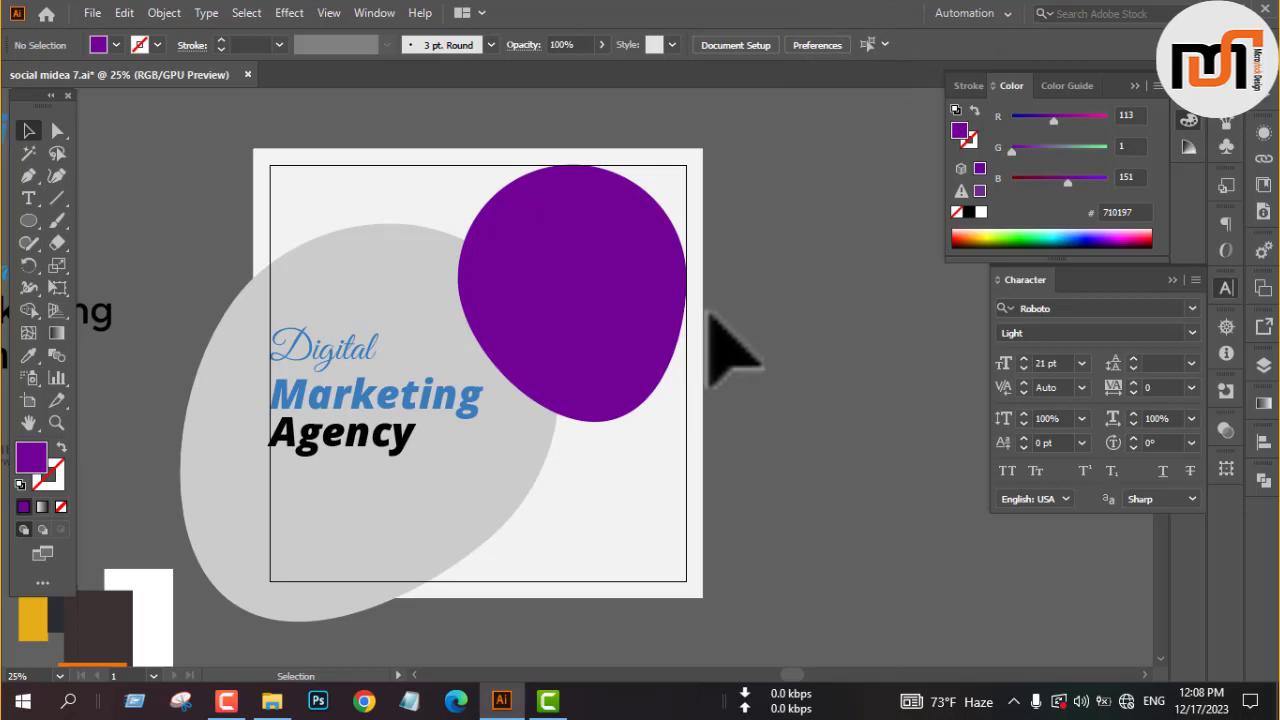
# Draw a circle about 501 px in diameter beside the artboard and fill it with gray #808080.
pyautogui.press('l')
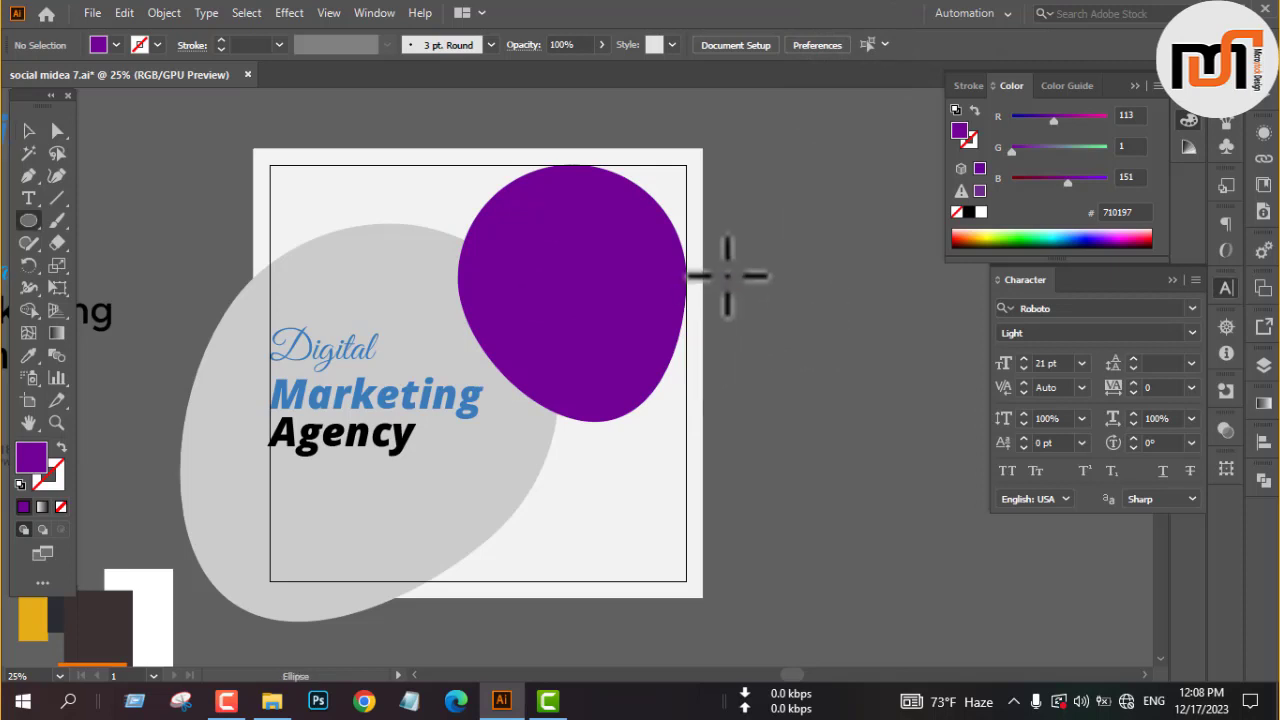
pyautogui.moveTo(729, 240); pyautogui.dragTo(895, 402)
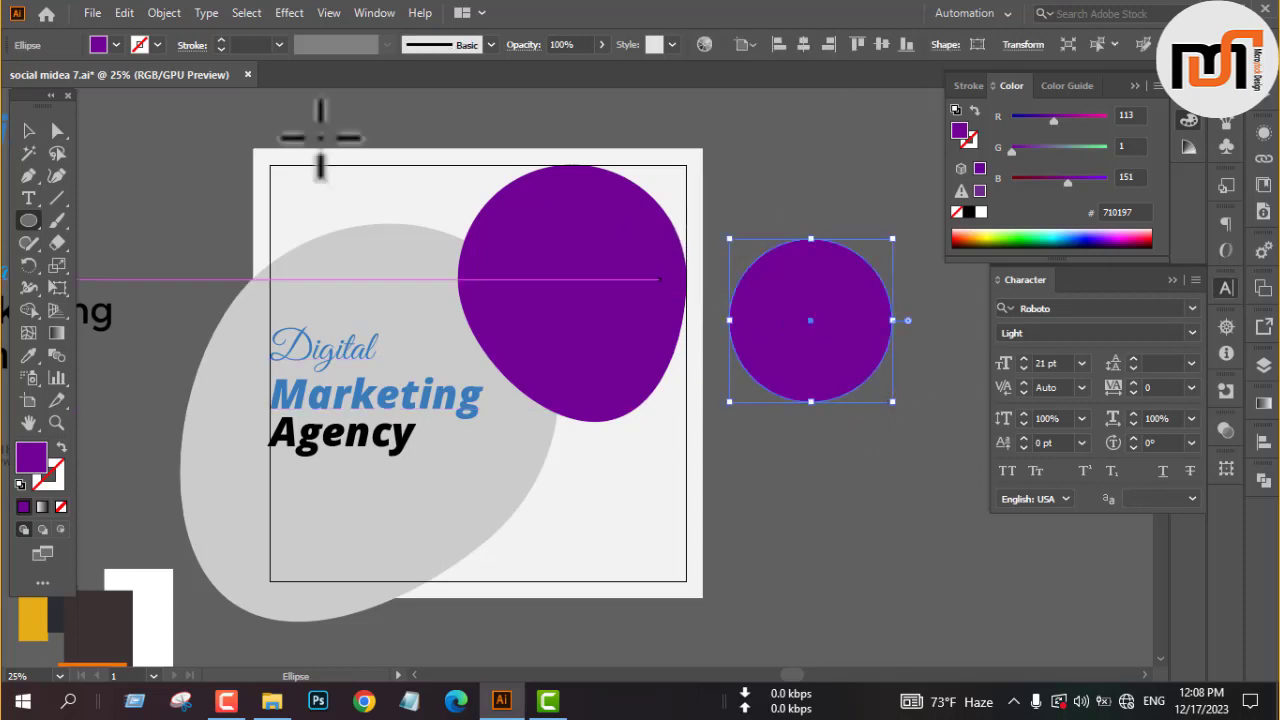
pyautogui.click(116, 45)
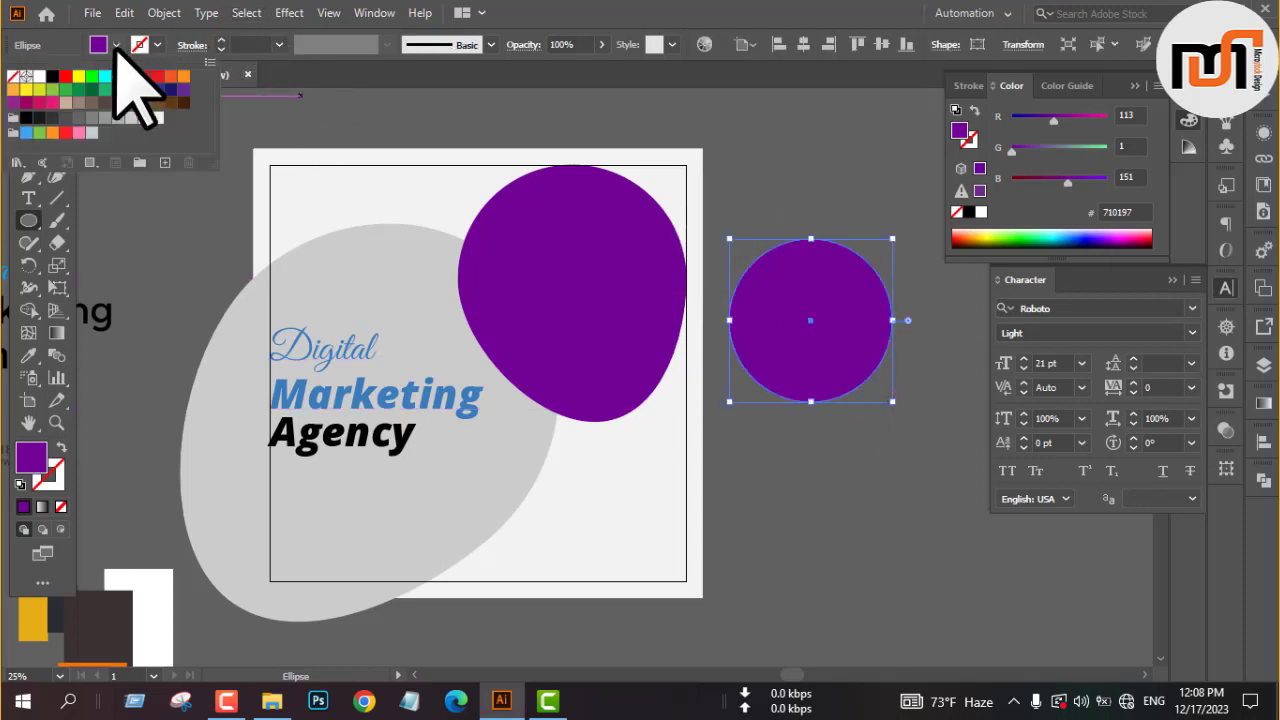
pyautogui.click(92, 117)
pyautogui.click(840, 468)
pyautogui.click(835, 462)
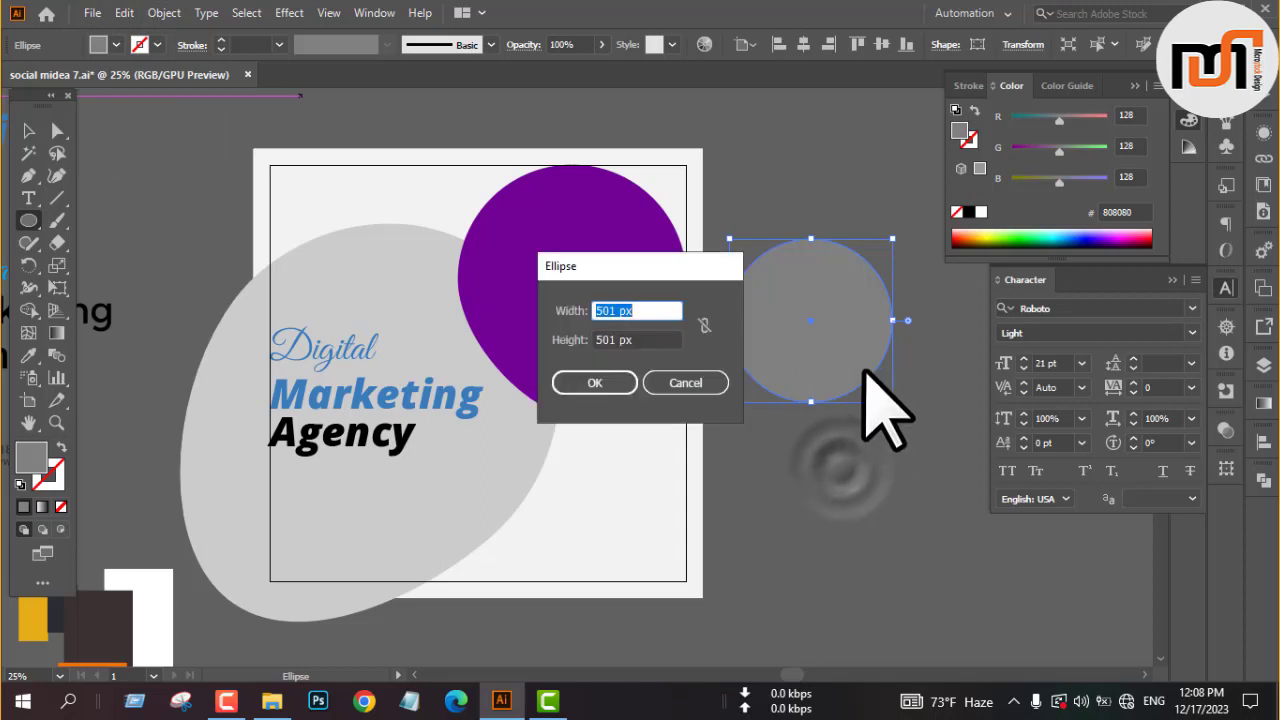
pyautogui.click(695, 388)
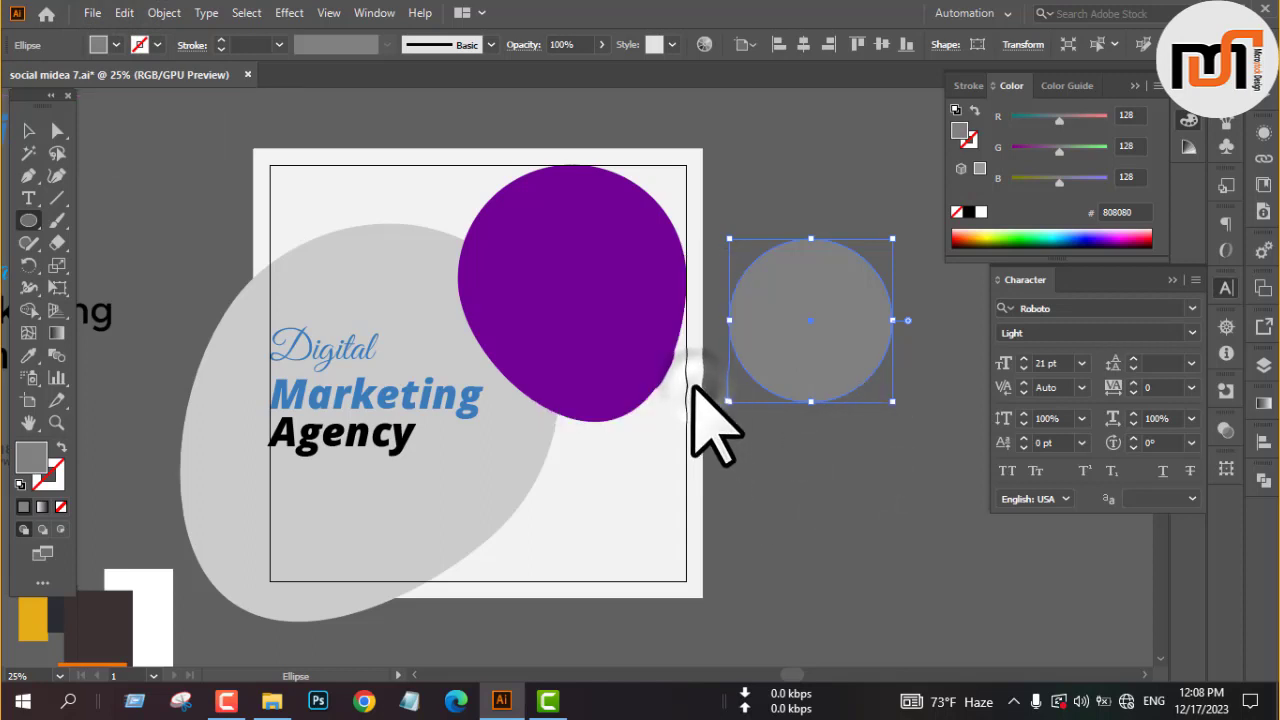
# Move the gray circle onto the artboard so that it overlaps the purple blob and the edge of the large blob.
pyautogui.press('v')
pyautogui.click(834, 418)
pyautogui.click(792, 372)
pyautogui.moveTo(793, 370)
pyautogui.mouseDown()
pyautogui.moveTo(551, 320)
pyautogui.moveTo(565, 327)
pyautogui.mouseUp()
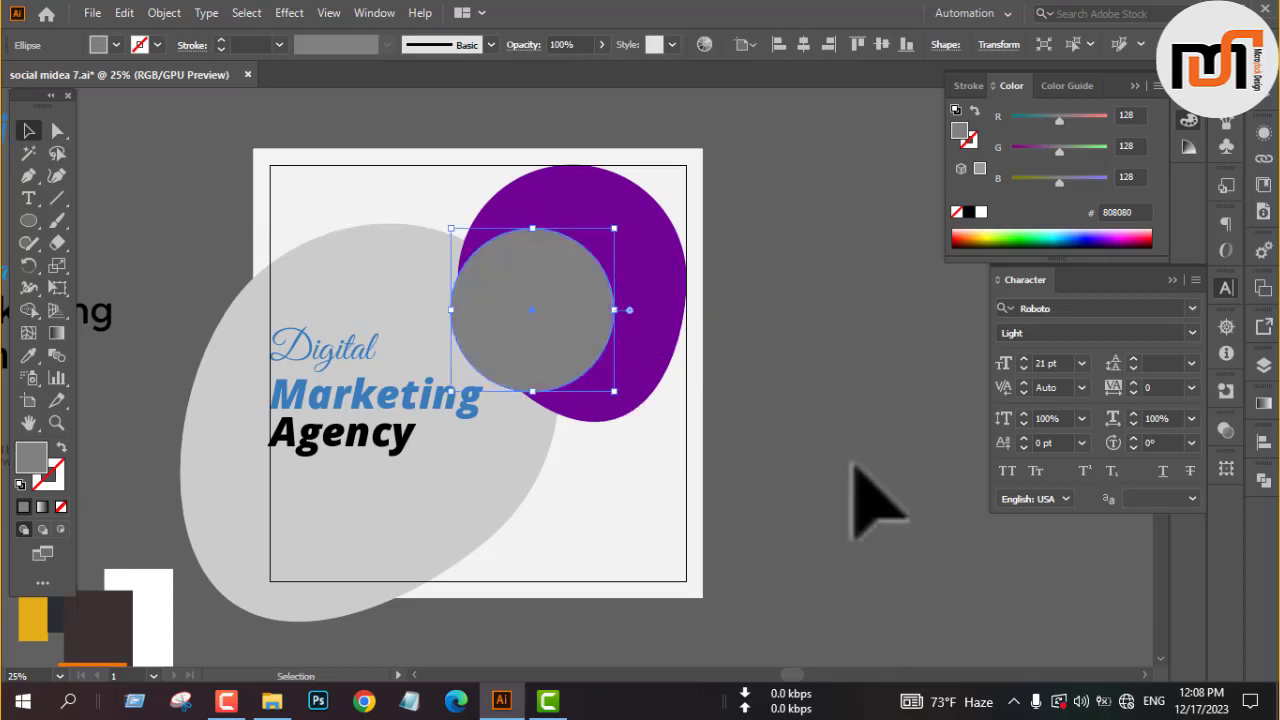
pyautogui.click(854, 462)
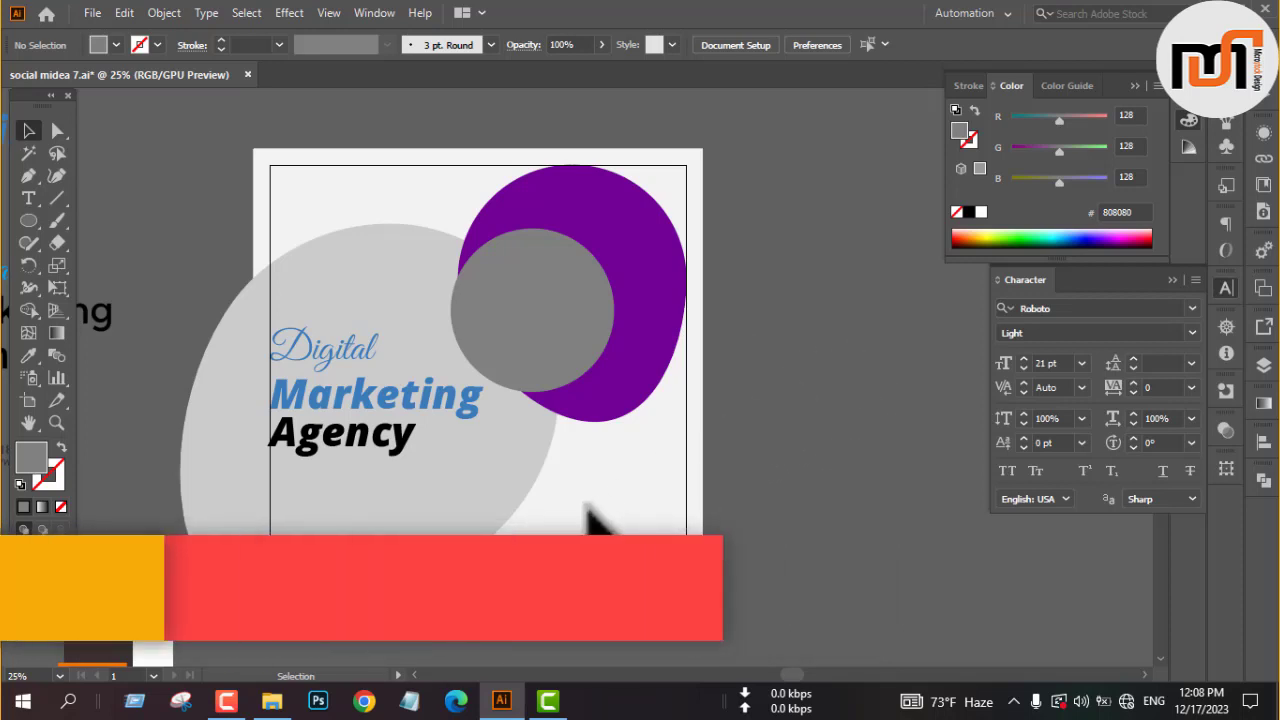
# Offset the path of the large light gray blob by 34 px with Miter joins and a miter limit of 4.
pyautogui.click(501, 506)
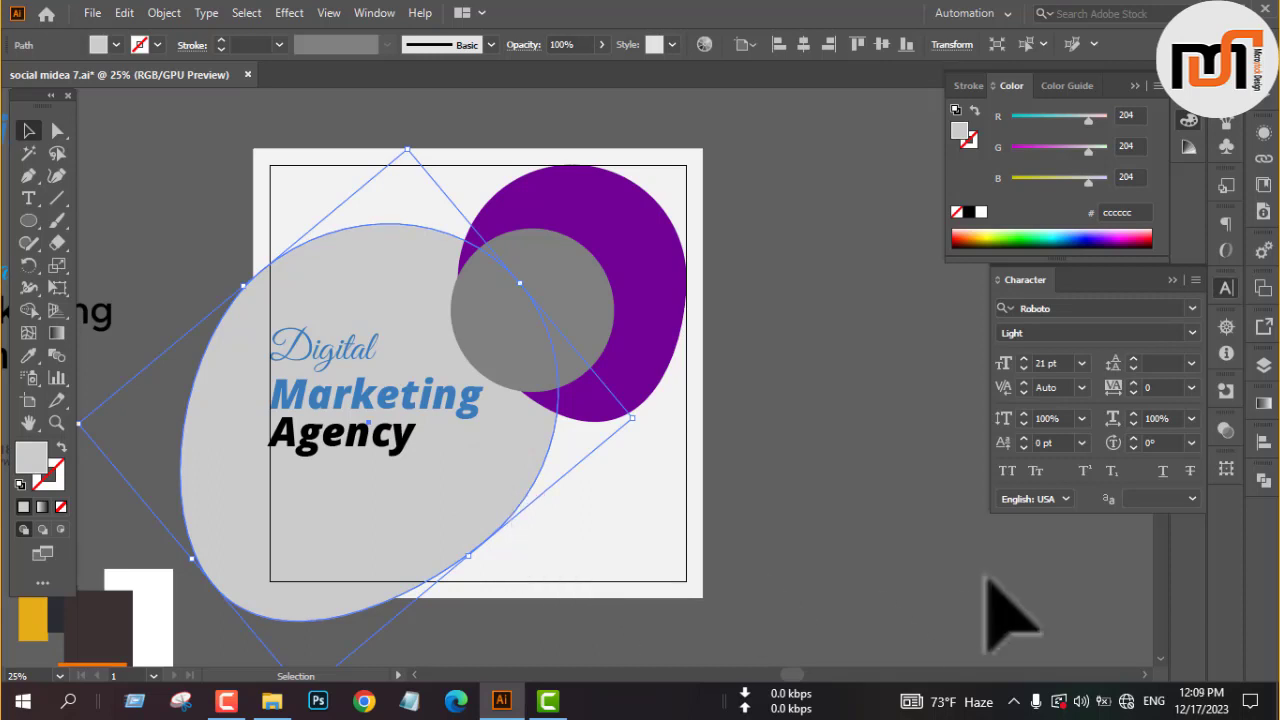
pyautogui.click(177, 14)
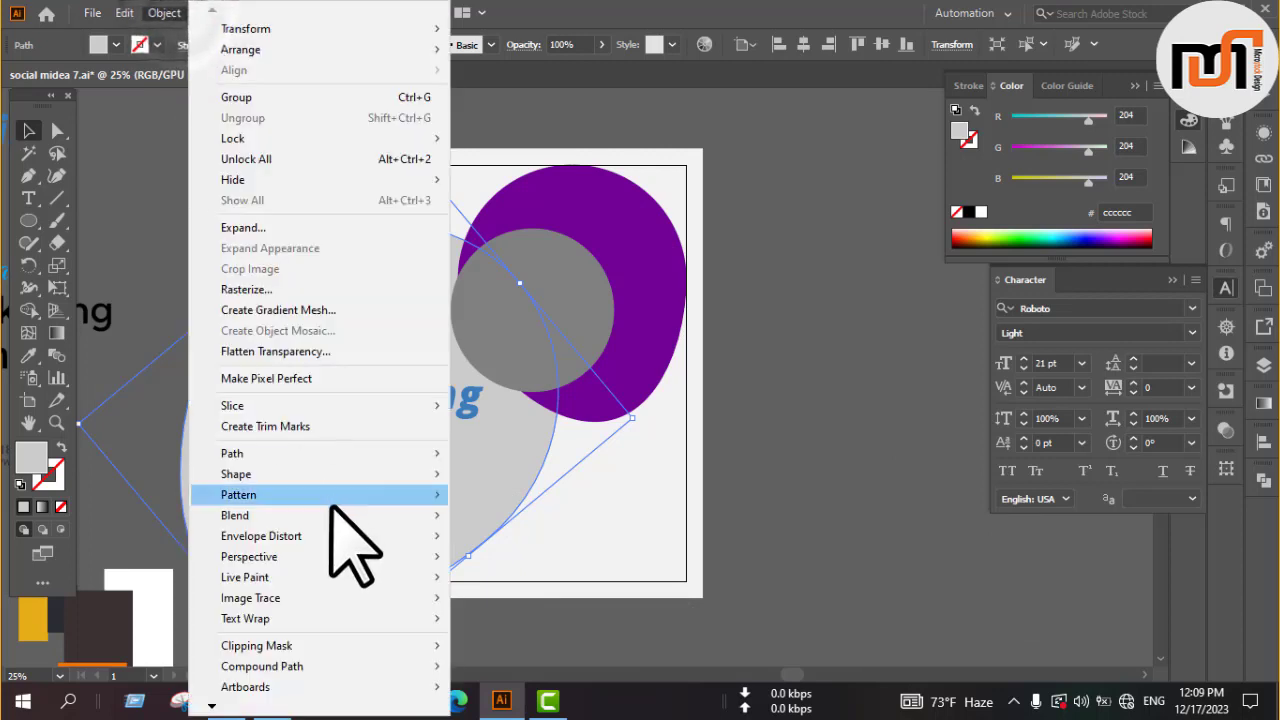
pyautogui.moveTo(380, 462)
pyautogui.click(535, 521)
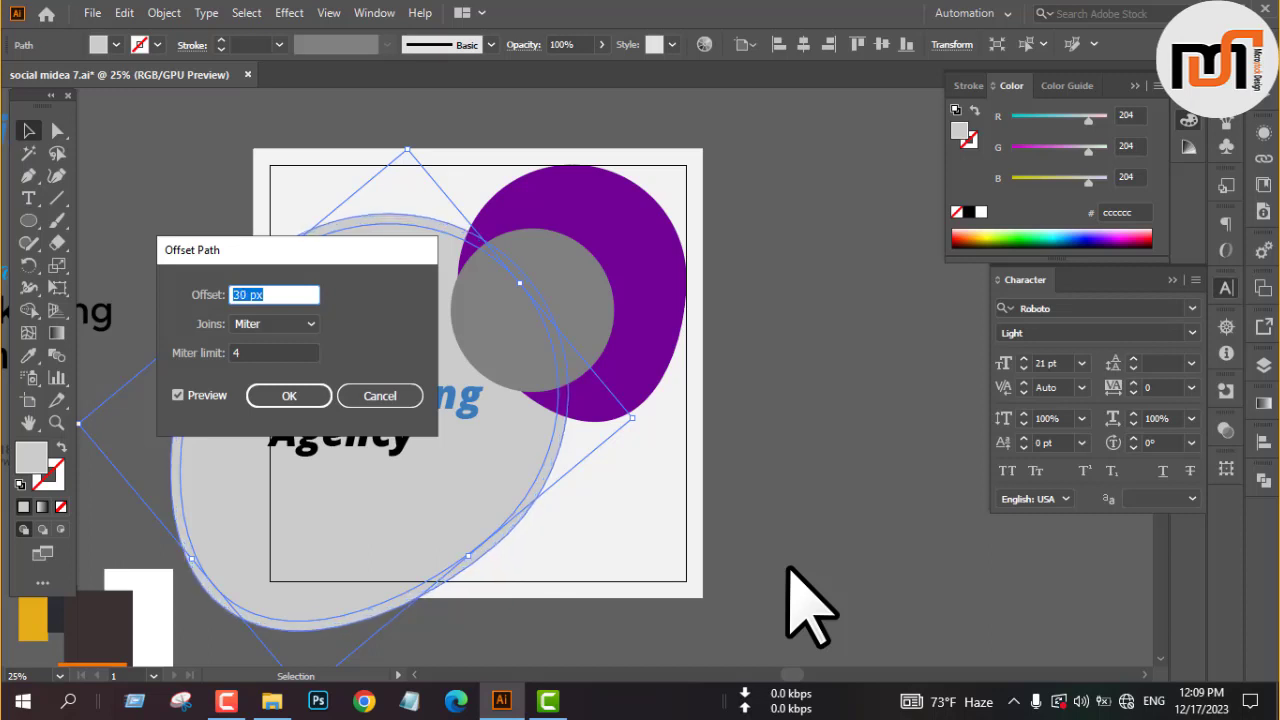
pyautogui.click(292, 397)
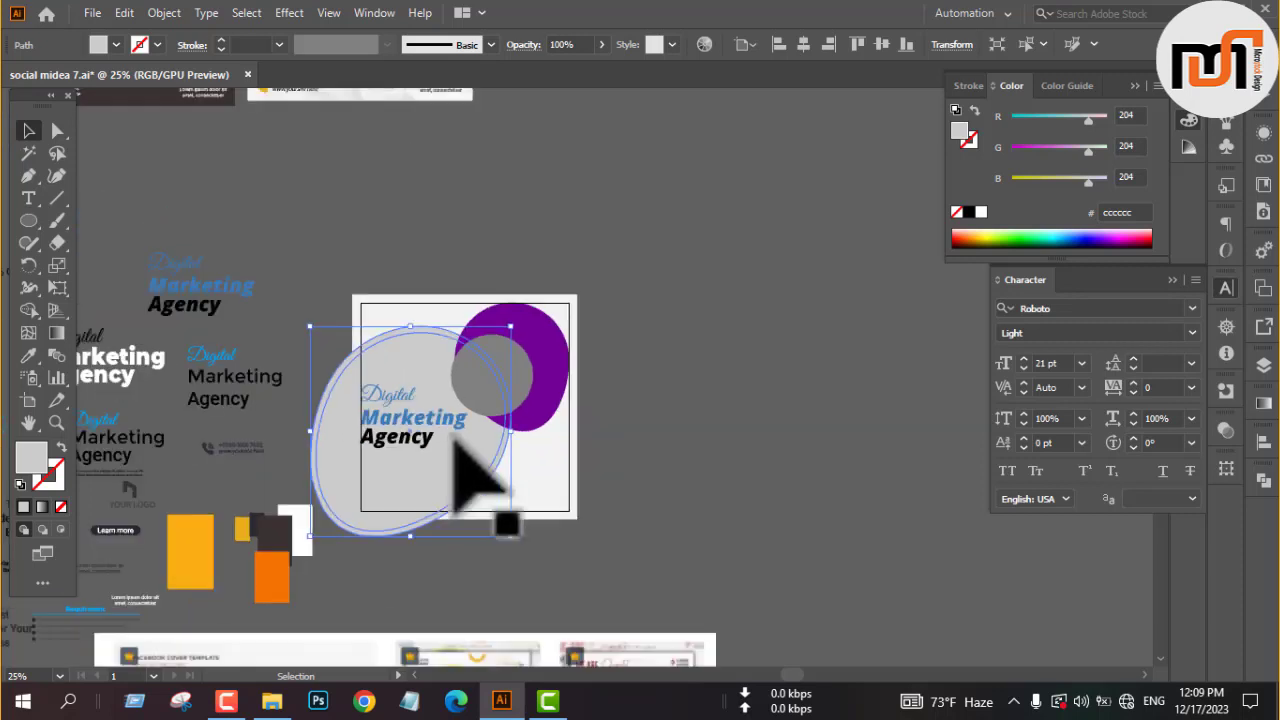
# Fill the offset blob with yellow-orange #FBAE13 sampled from the color swatch rectangle.
pyautogui.scroll(-3, 453, 445)
pyautogui.press('i')
pyautogui.click(272, 528)
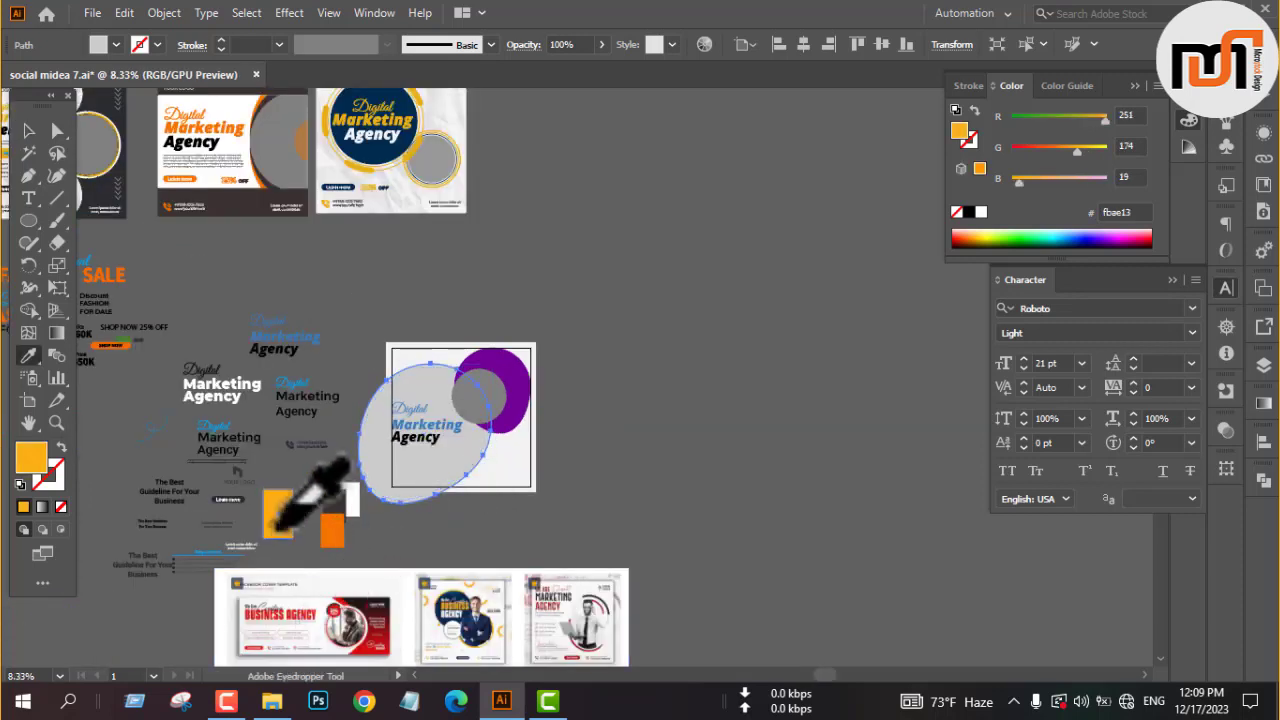
pyautogui.press('v')
pyautogui.scroll(4, 514, 488)
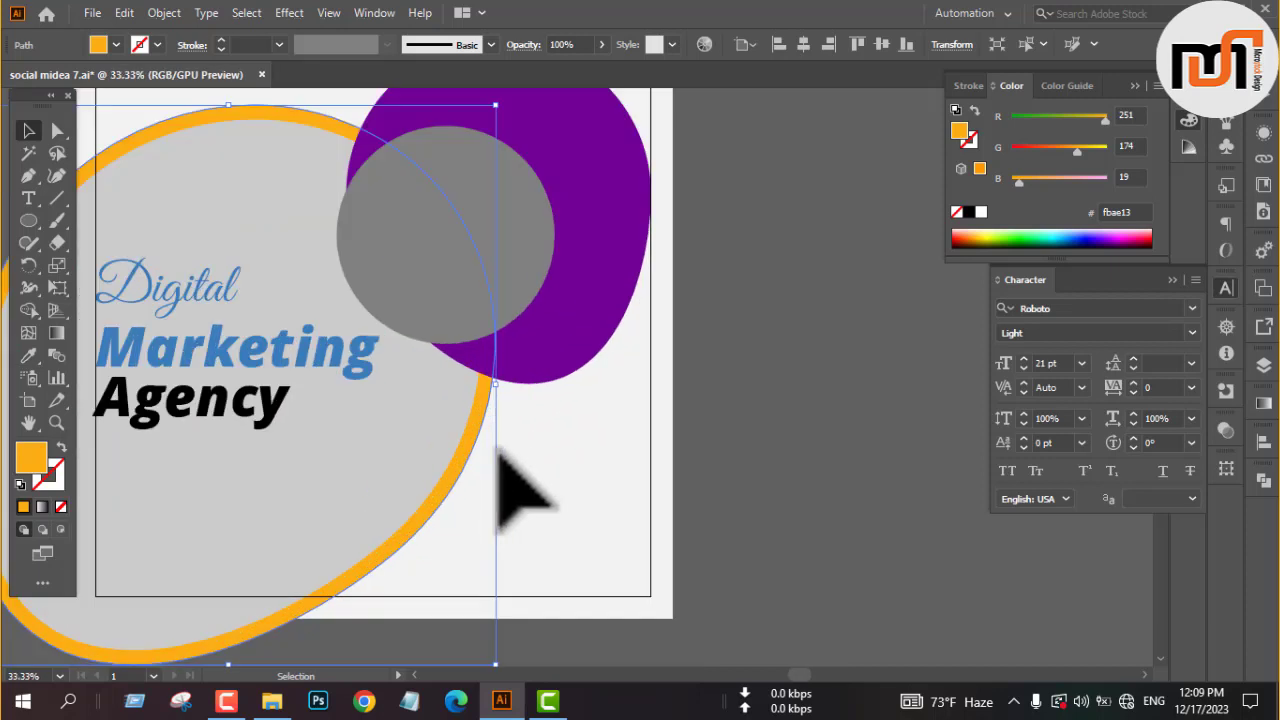
# Turn the offset blob into an outline with no fill and a 4 pt #FBAE13 stroke.
pyautogui.press('x')
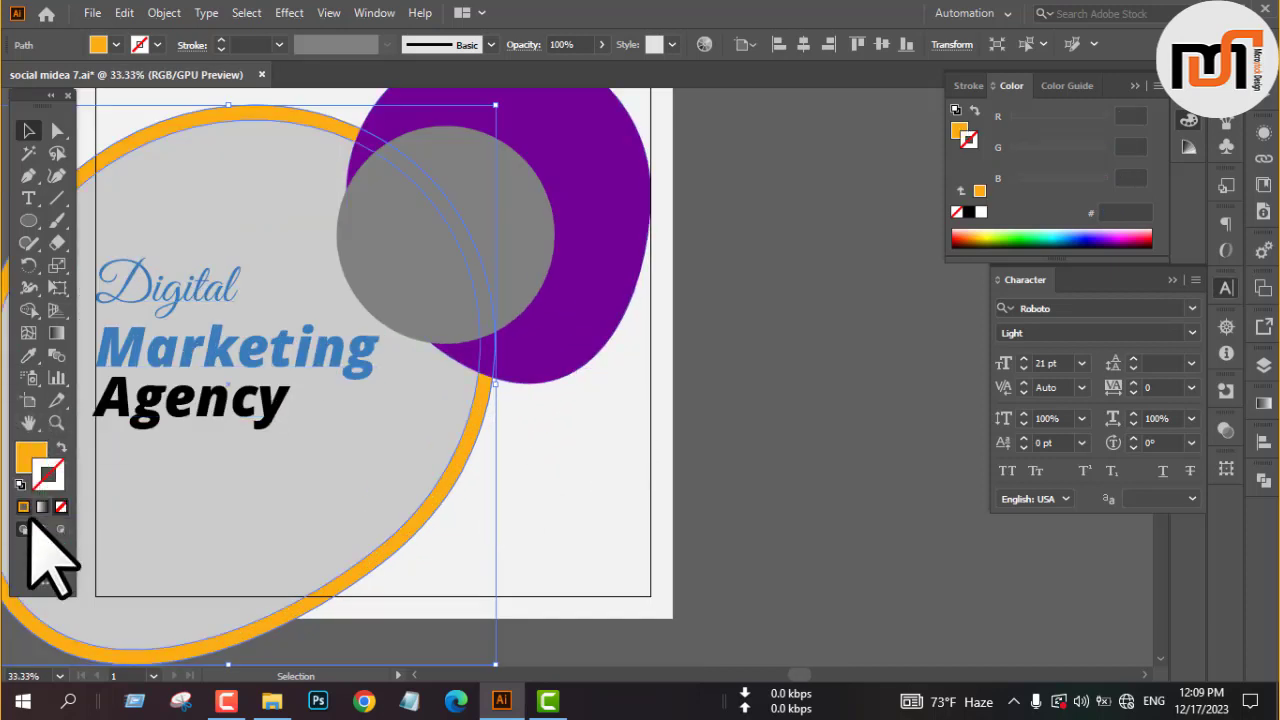
pyautogui.click(27, 507)
pyautogui.press('x')
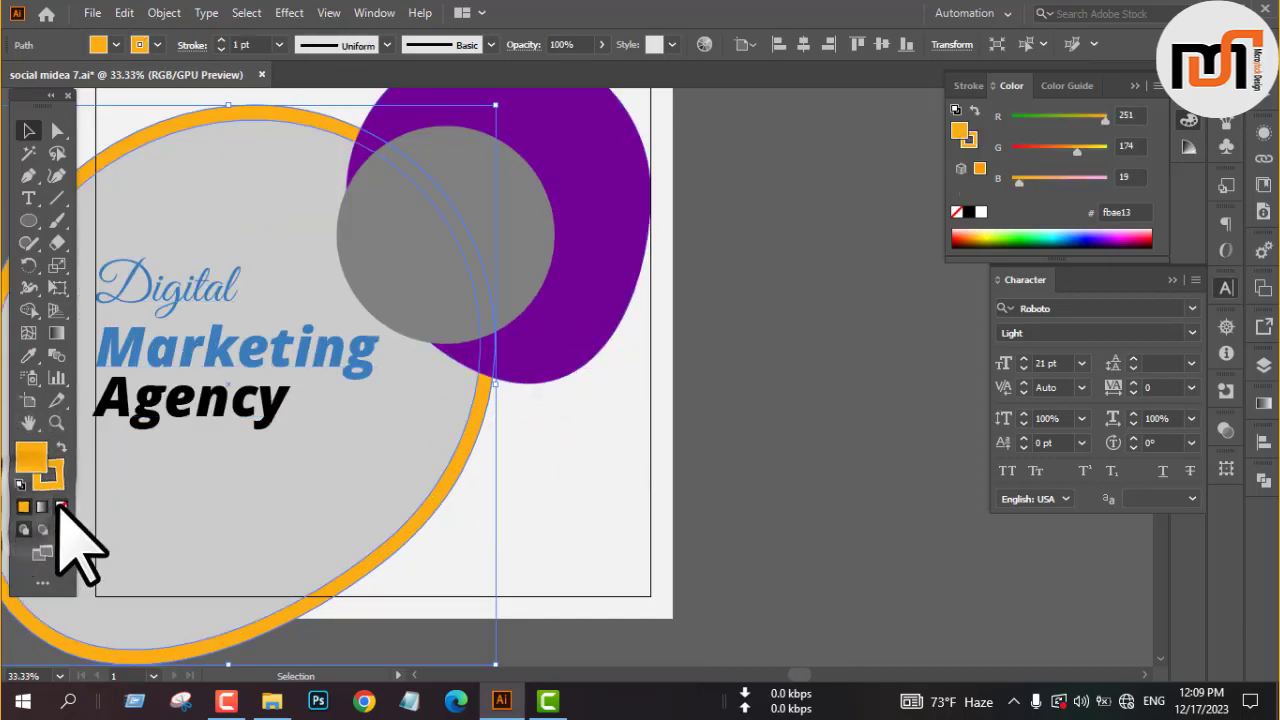
pyautogui.click(60, 507)
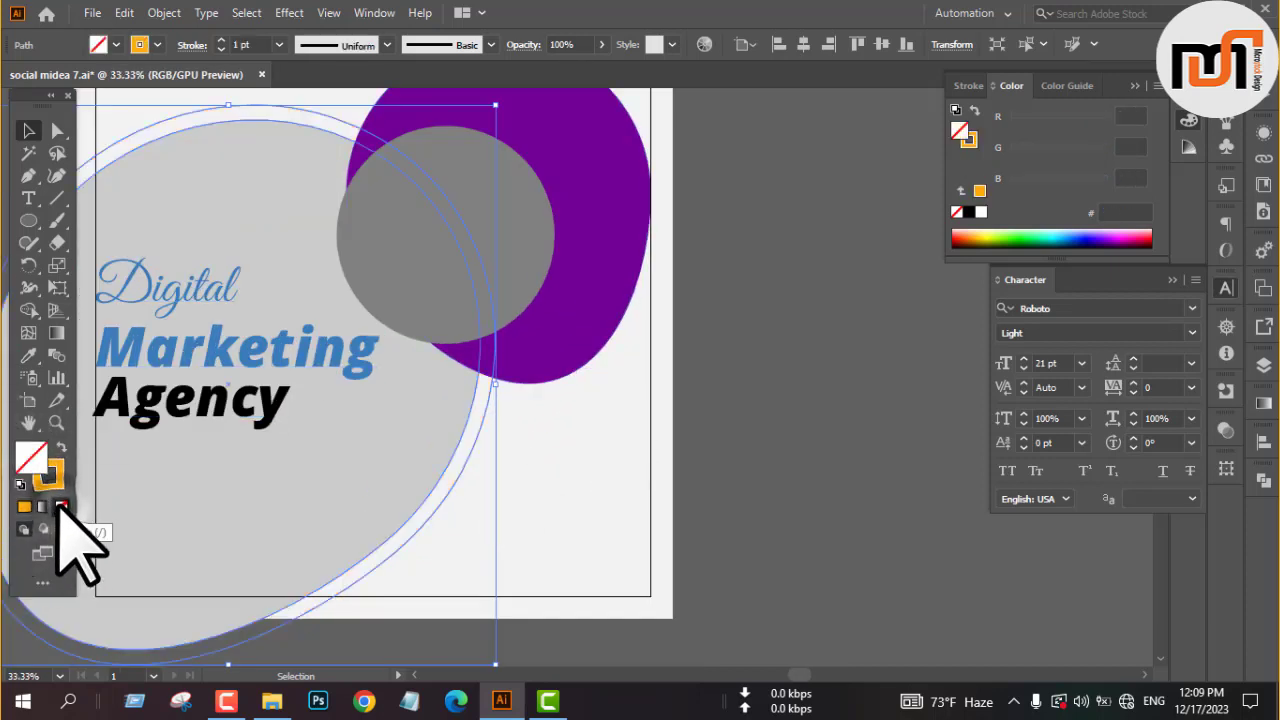
pyautogui.click(221, 40)
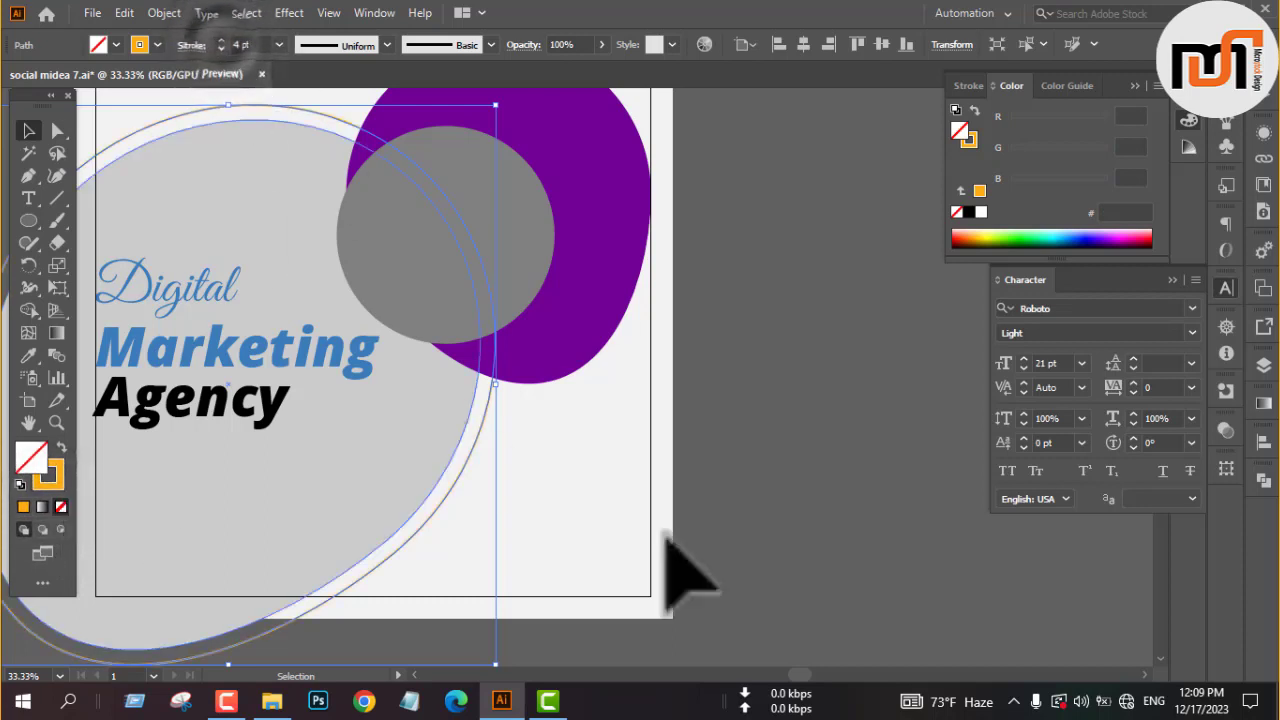
pyautogui.click(764, 461)
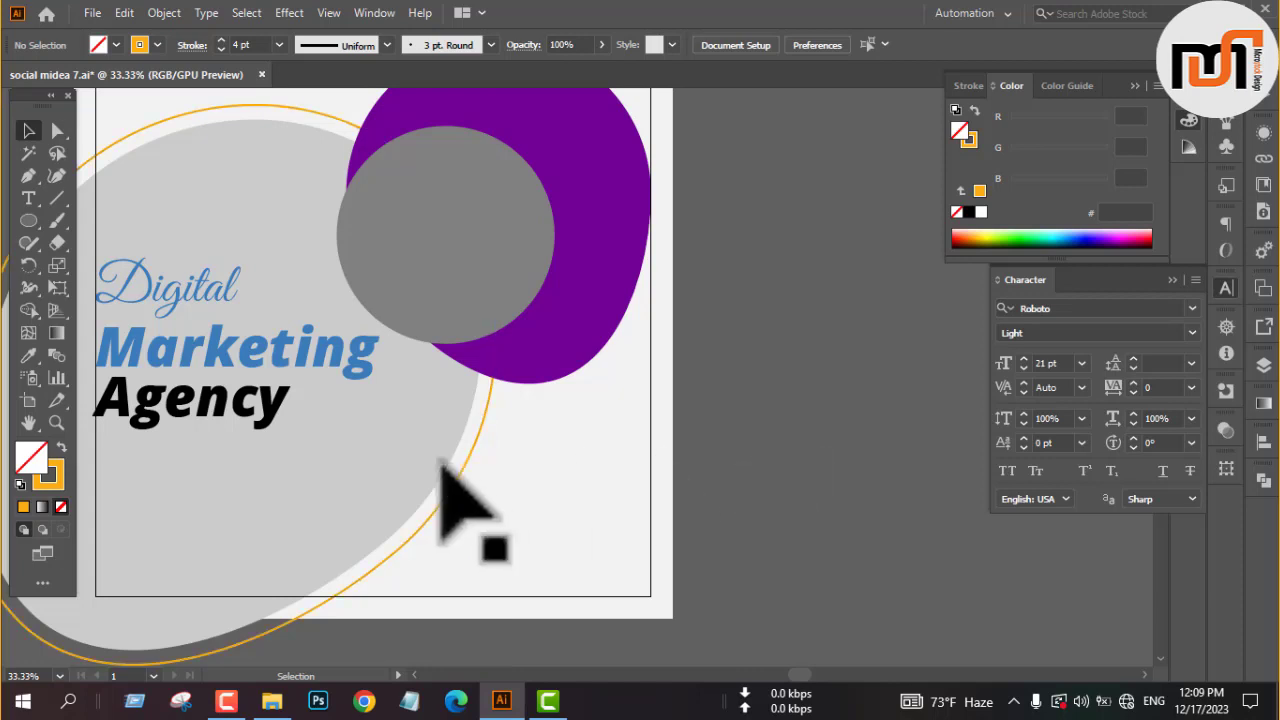
# Fill the large light gray blob with yellow-orange #FBAE13 sampled from the color swatch rectangle.
pyautogui.click(409, 457)
pyautogui.scroll(-1, 634, 429)
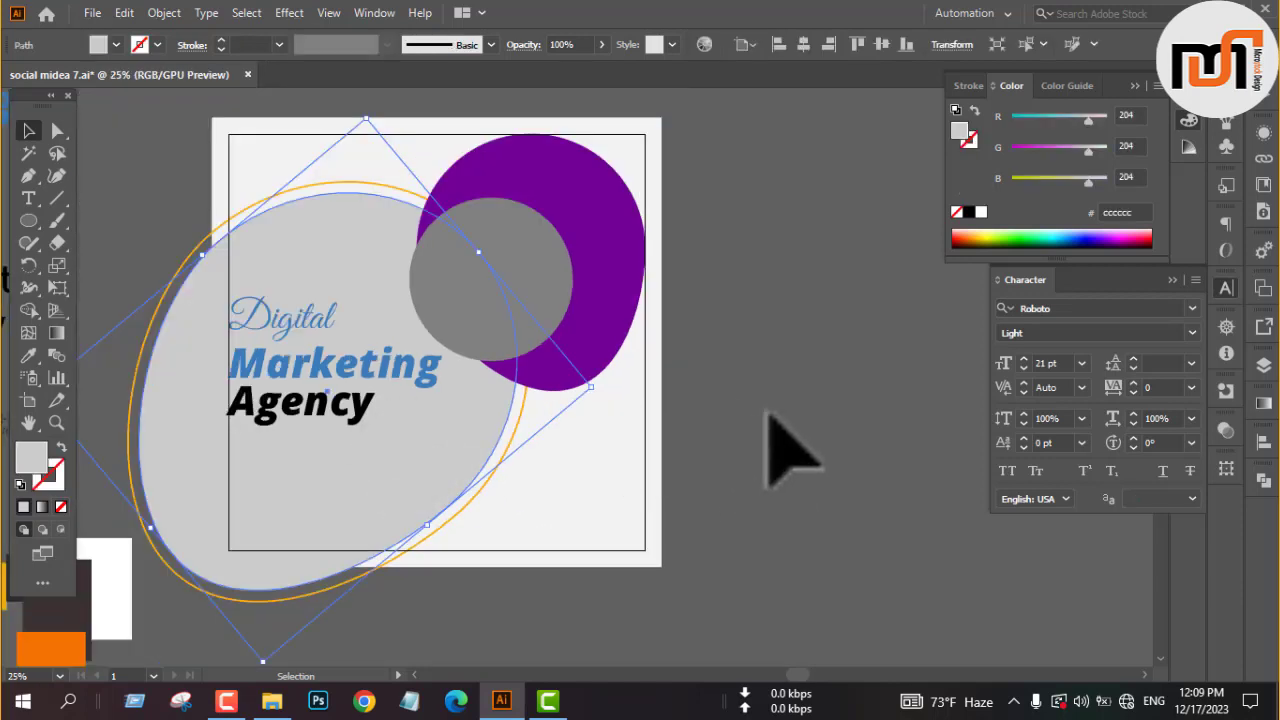
pyautogui.moveTo(512, 496); pyautogui.dragTo(700, 466)
pyautogui.press('i')
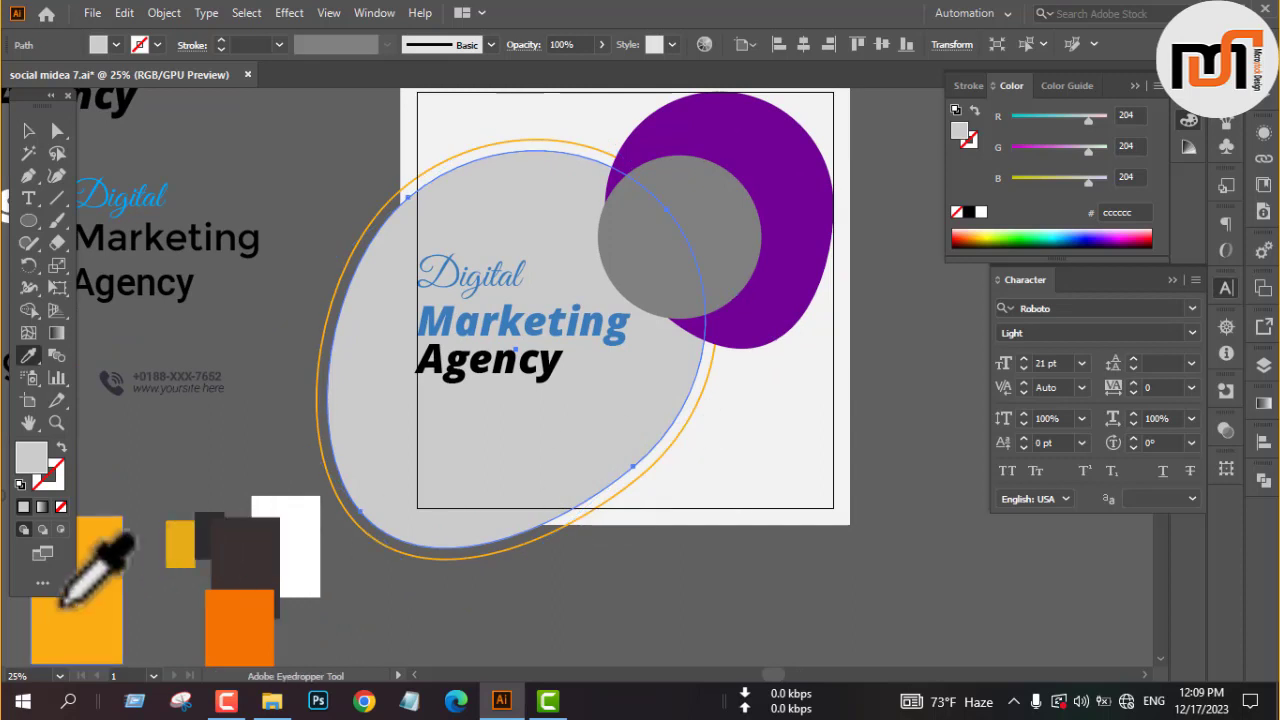
pyautogui.click(76, 620)
pyautogui.press('v')
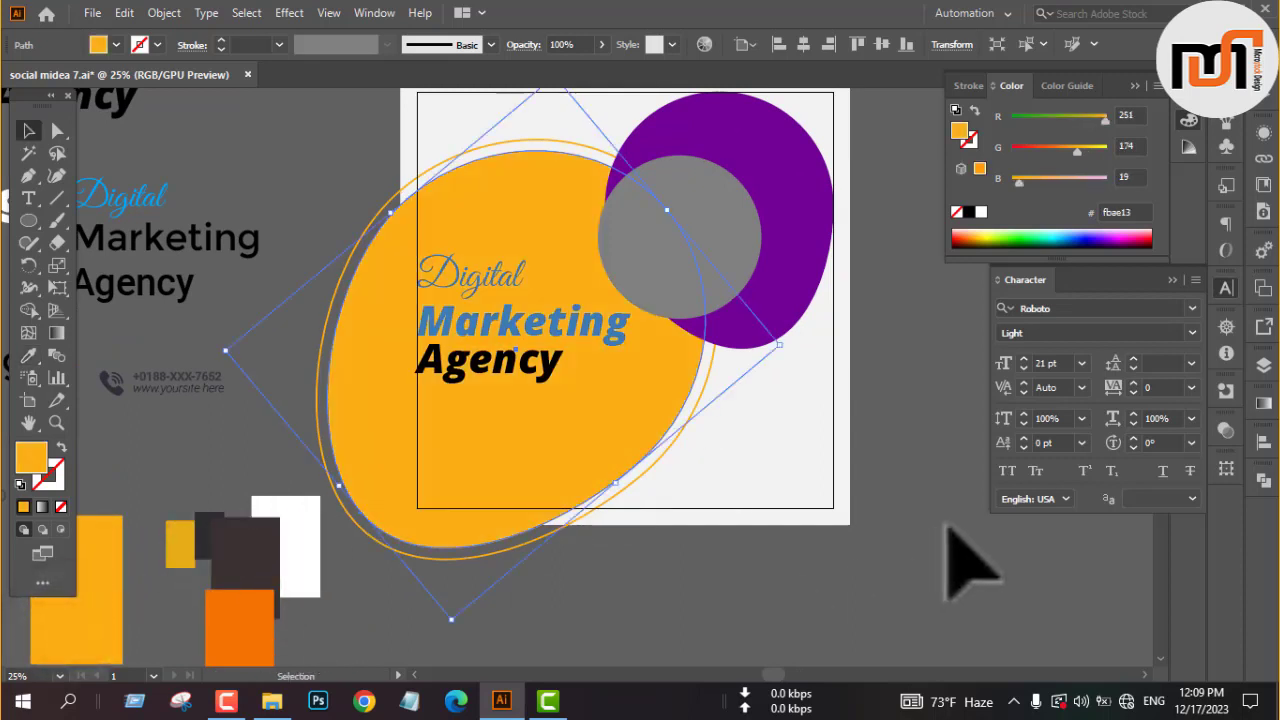
pyautogui.click(928, 438)
# Set the stroke weight of the outline around the large blob to 2 pt.
pyautogui.scroll(3, 914, 457)
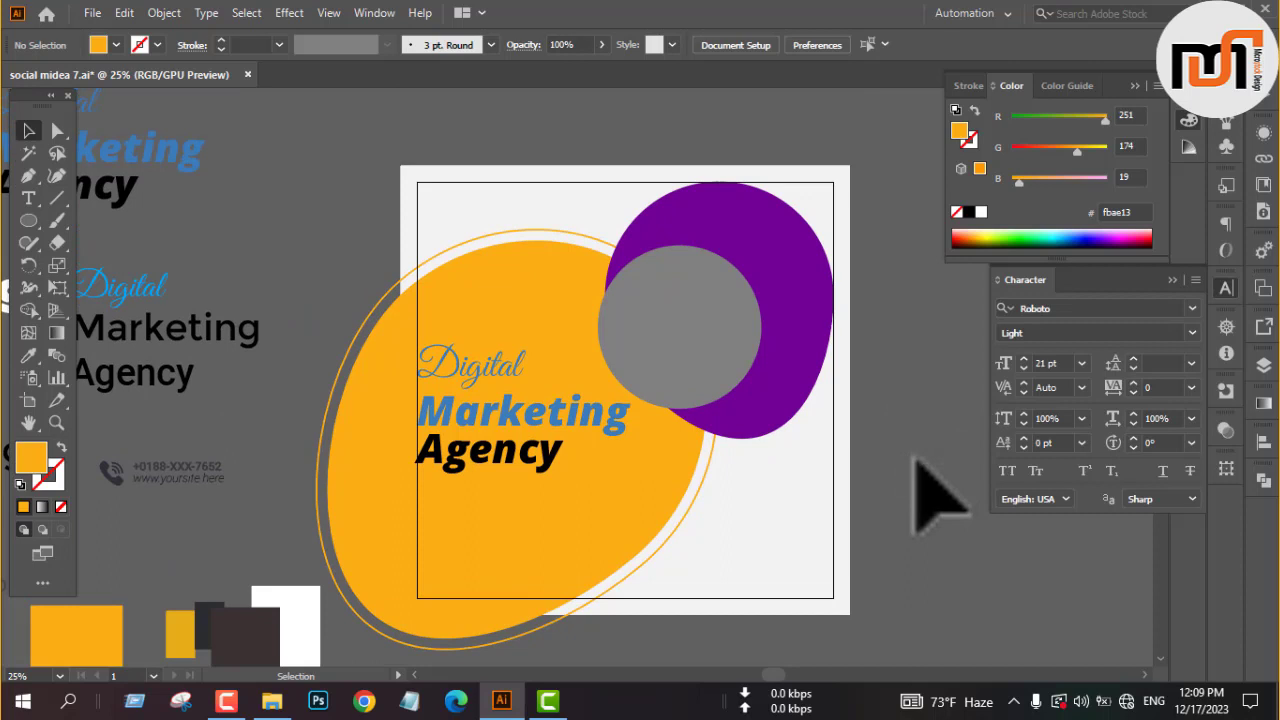
pyautogui.click(477, 646)
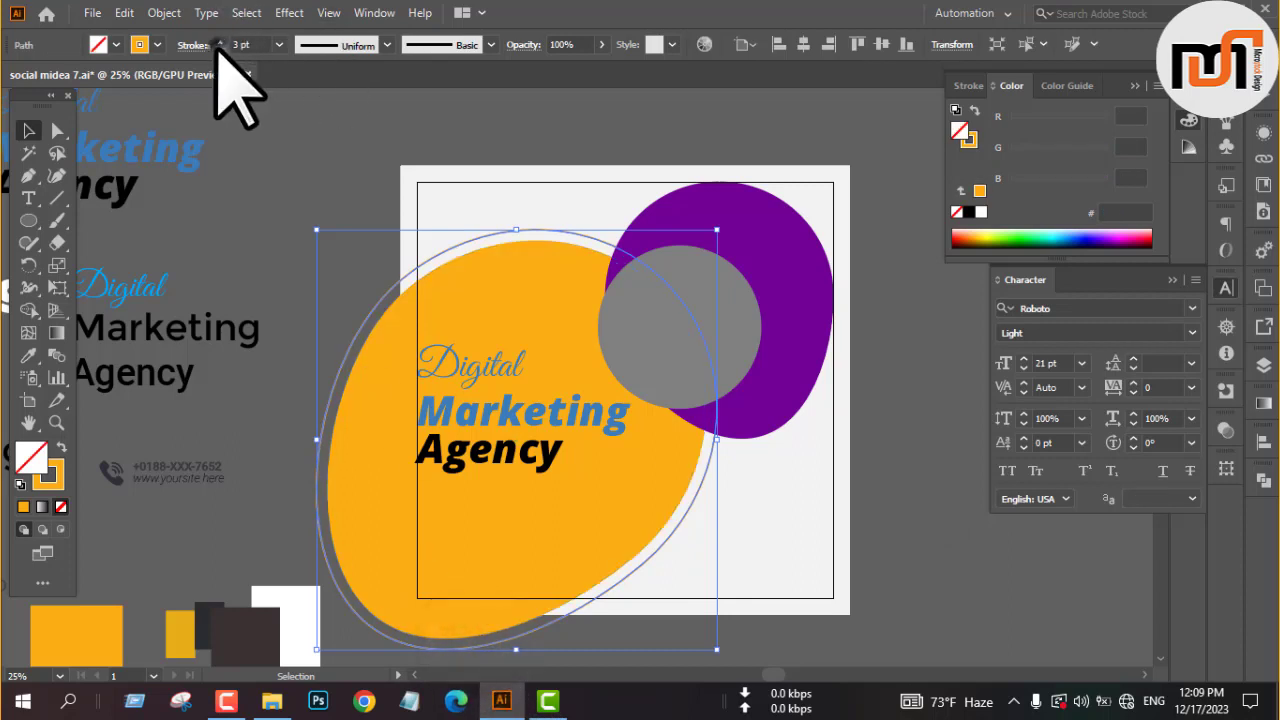
pyautogui.click(333, 168)
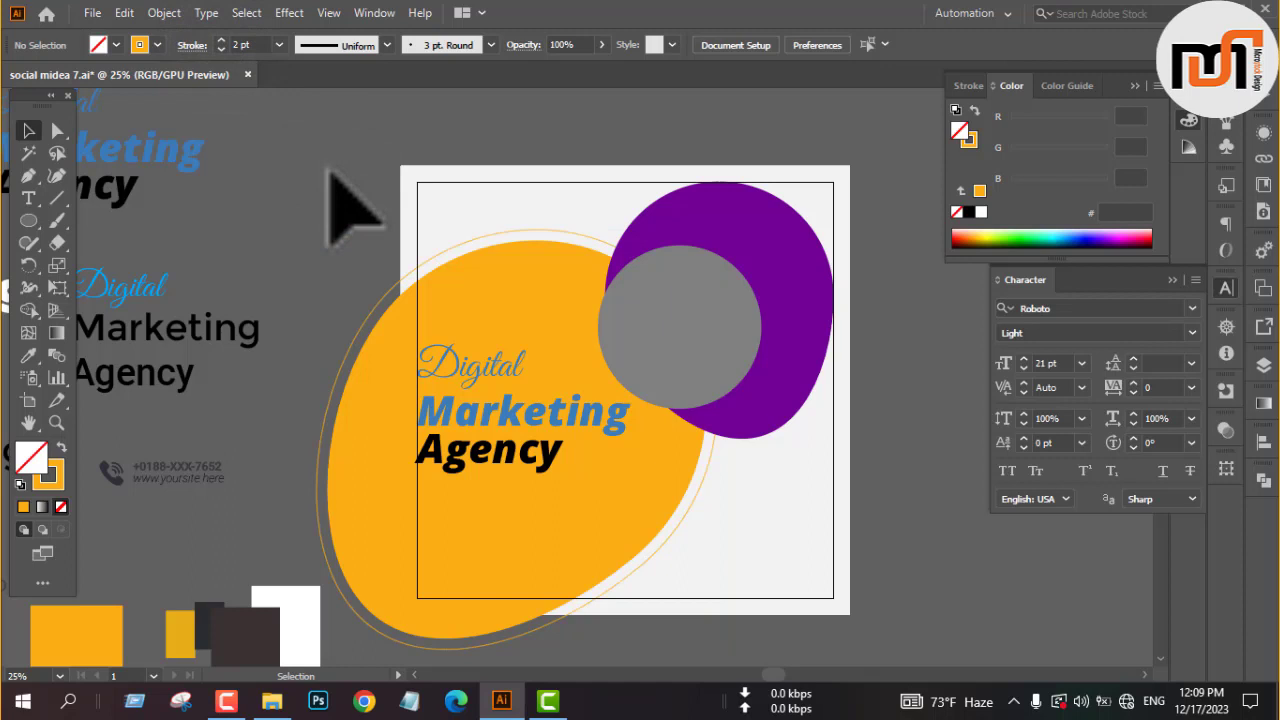
# Copy the dark "Learn more" button below the heading, flush with the heading's left edge, and bring the copy to the front.
pyautogui.press('space')
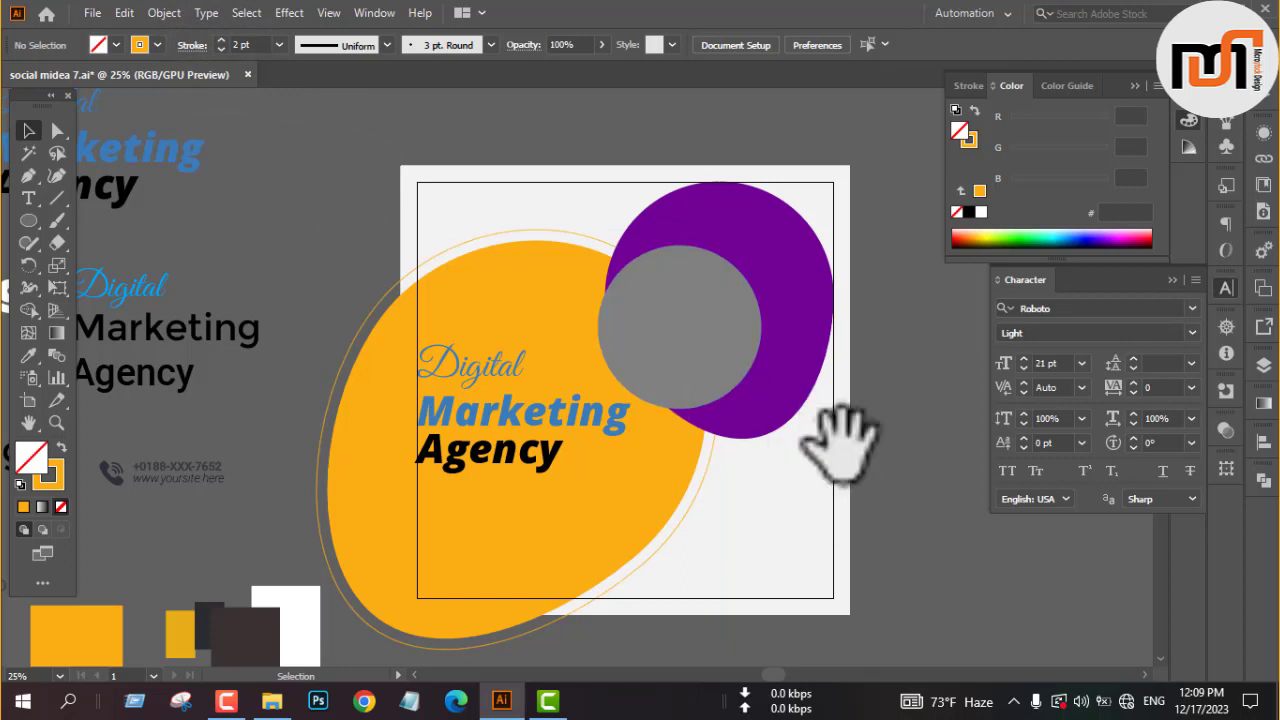
pyautogui.moveTo(843, 434); pyautogui.dragTo(757, 403)
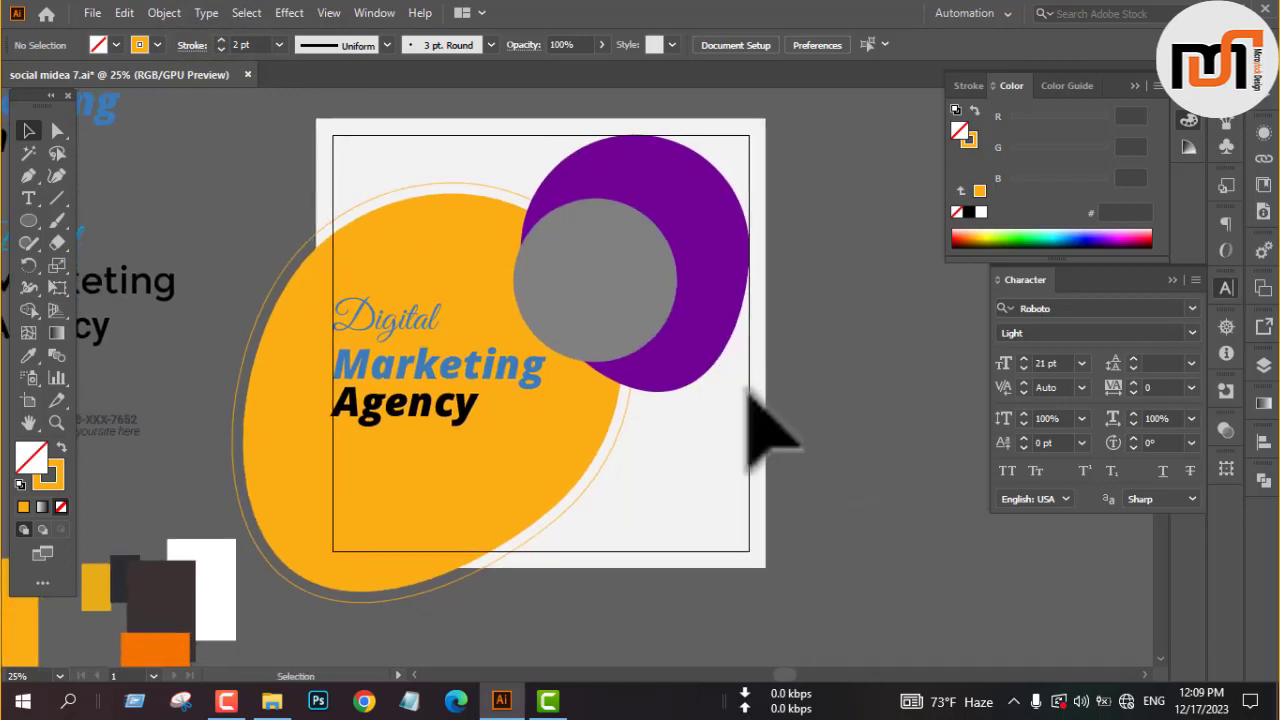
pyautogui.press('space')
pyautogui.moveTo(686, 443); pyautogui.dragTo(760, 400)
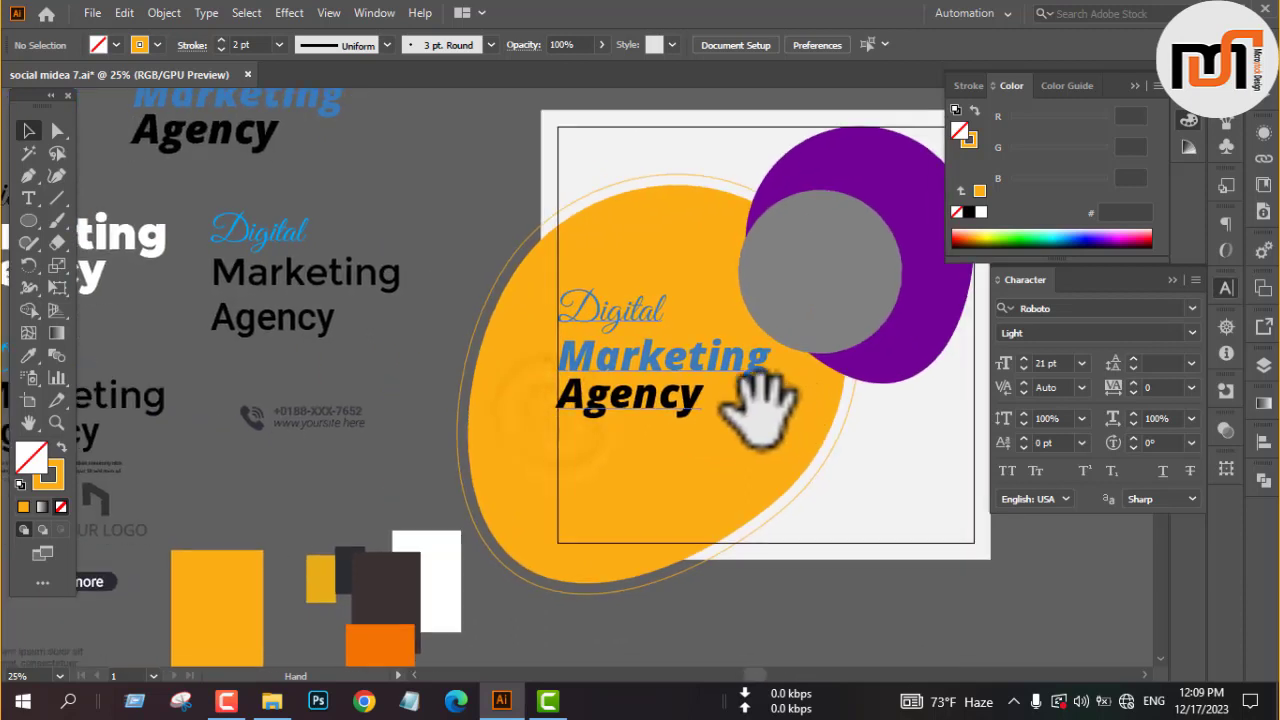
pyautogui.click(104, 588)
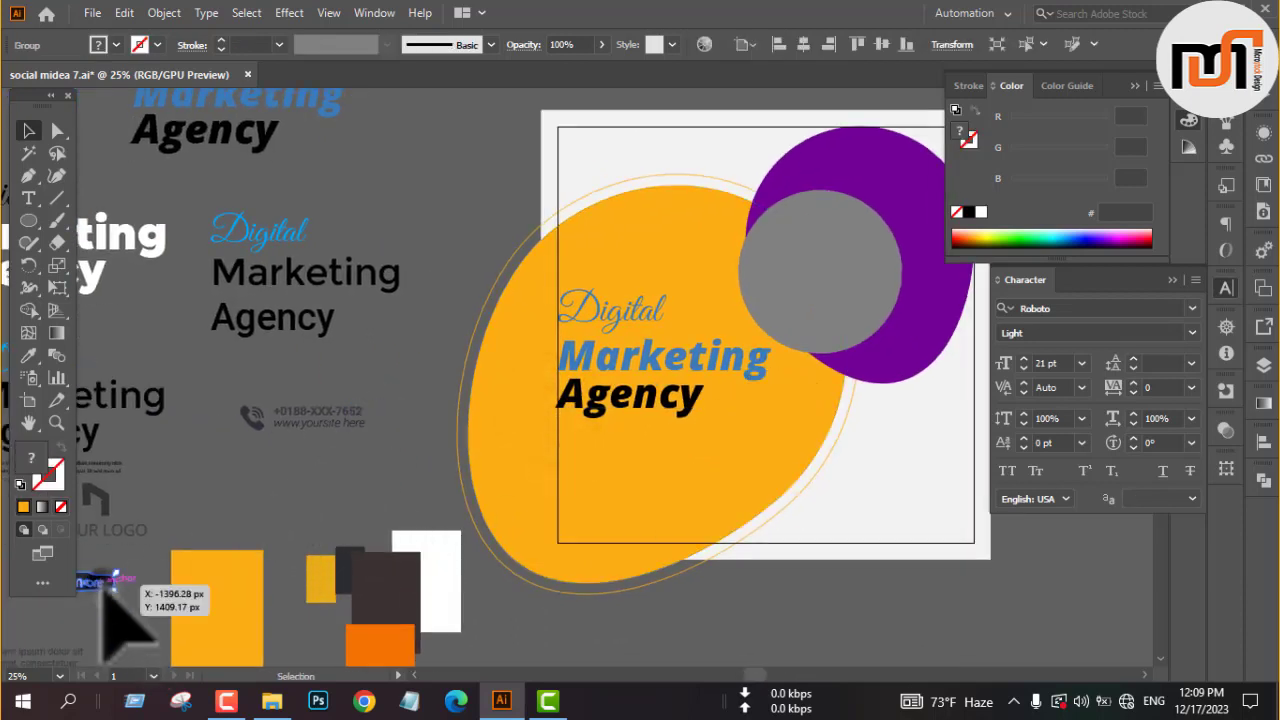
pyautogui.moveTo(106, 592); pyautogui.dragTo(645, 458)
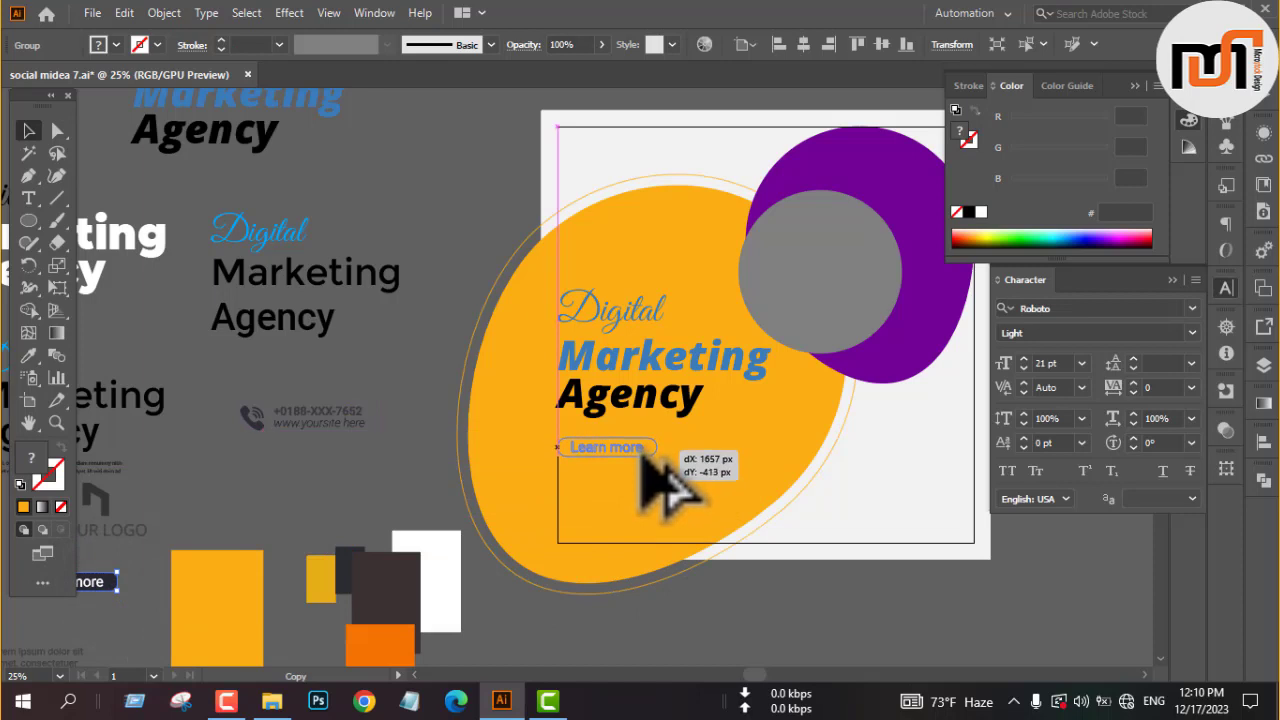
pyautogui.moveTo(645, 458); pyautogui.dragTo(641, 487)
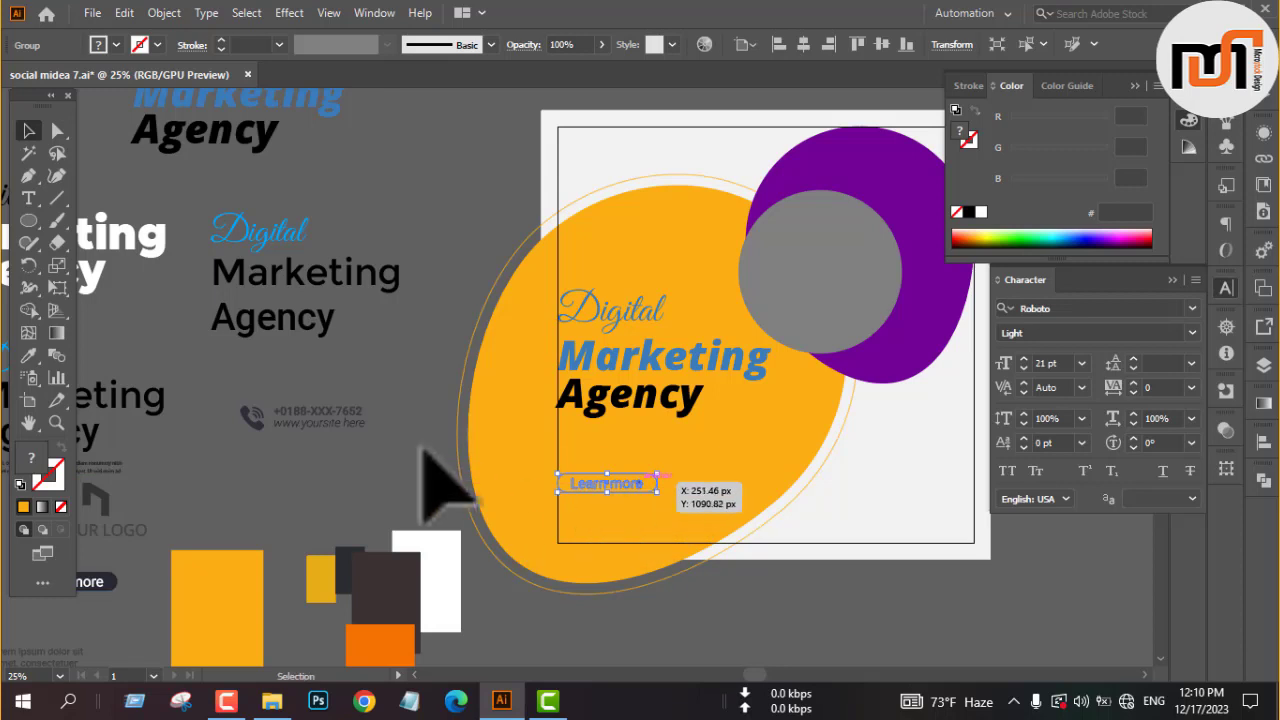
pyautogui.rightClick(416, 455)
pyautogui.moveTo(462, 341)
pyautogui.click(631, 341)
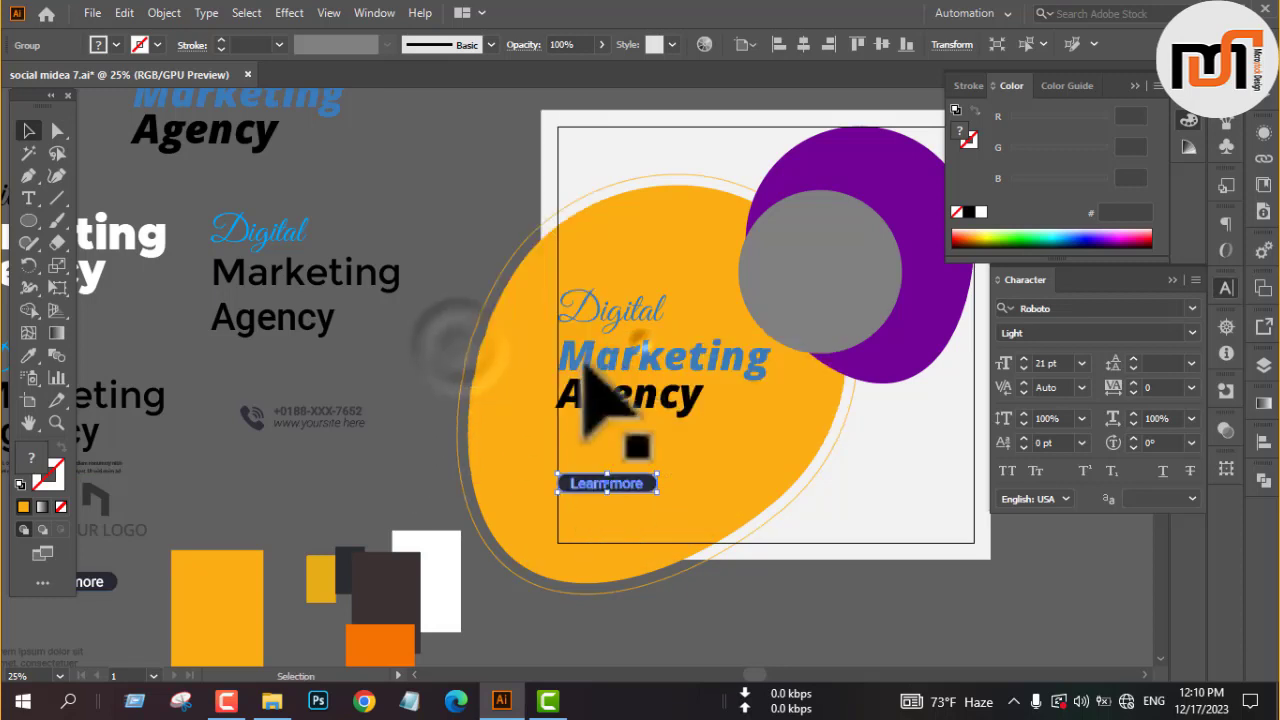
pyautogui.click(392, 495)
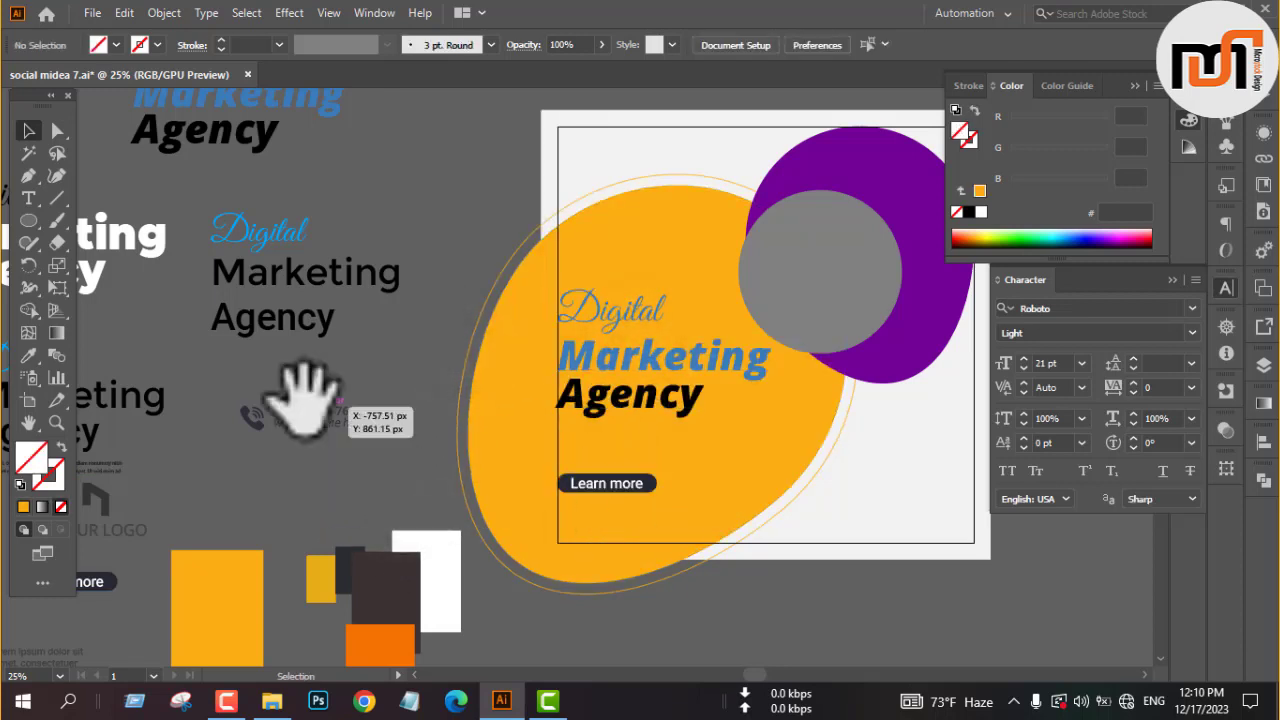
# Copy the small two-line paragraph between the heading and the Learn more button, bring it to the front and align it with the left margin.
pyautogui.moveTo(290, 394); pyautogui.dragTo(306, 397)
pyautogui.click(140, 505)
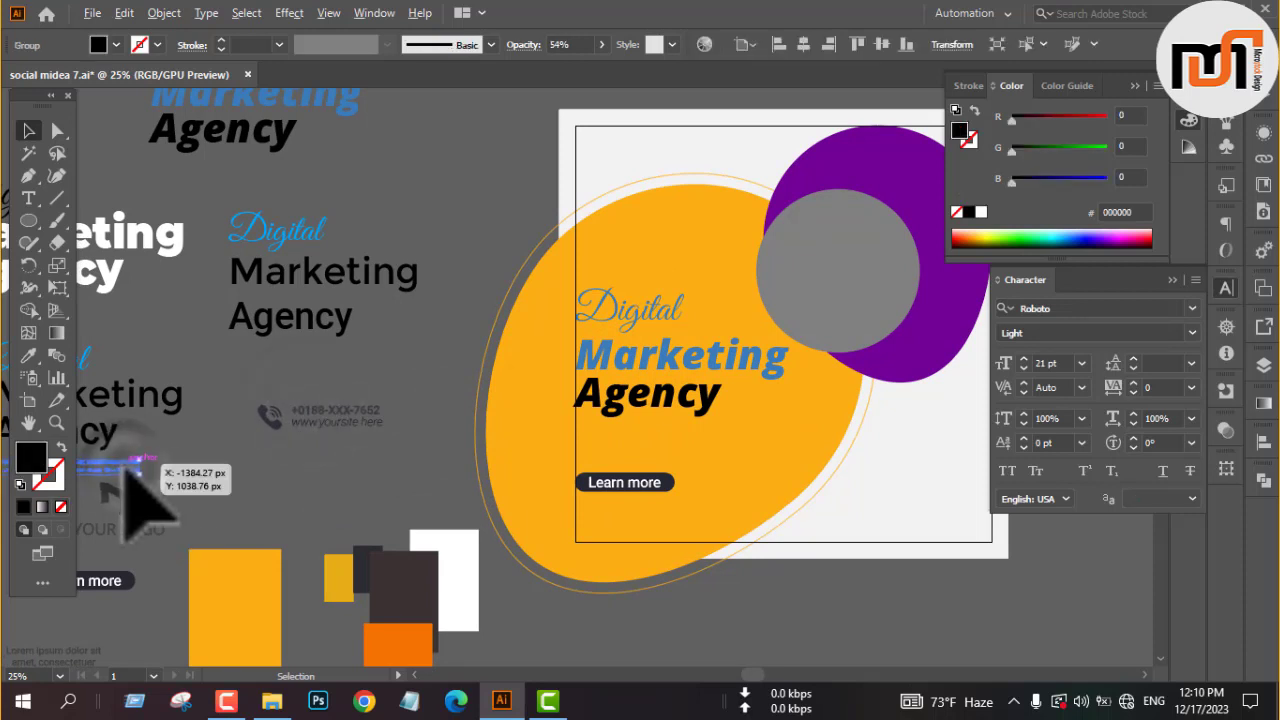
pyautogui.moveTo(130, 472); pyautogui.dragTo(742, 448)
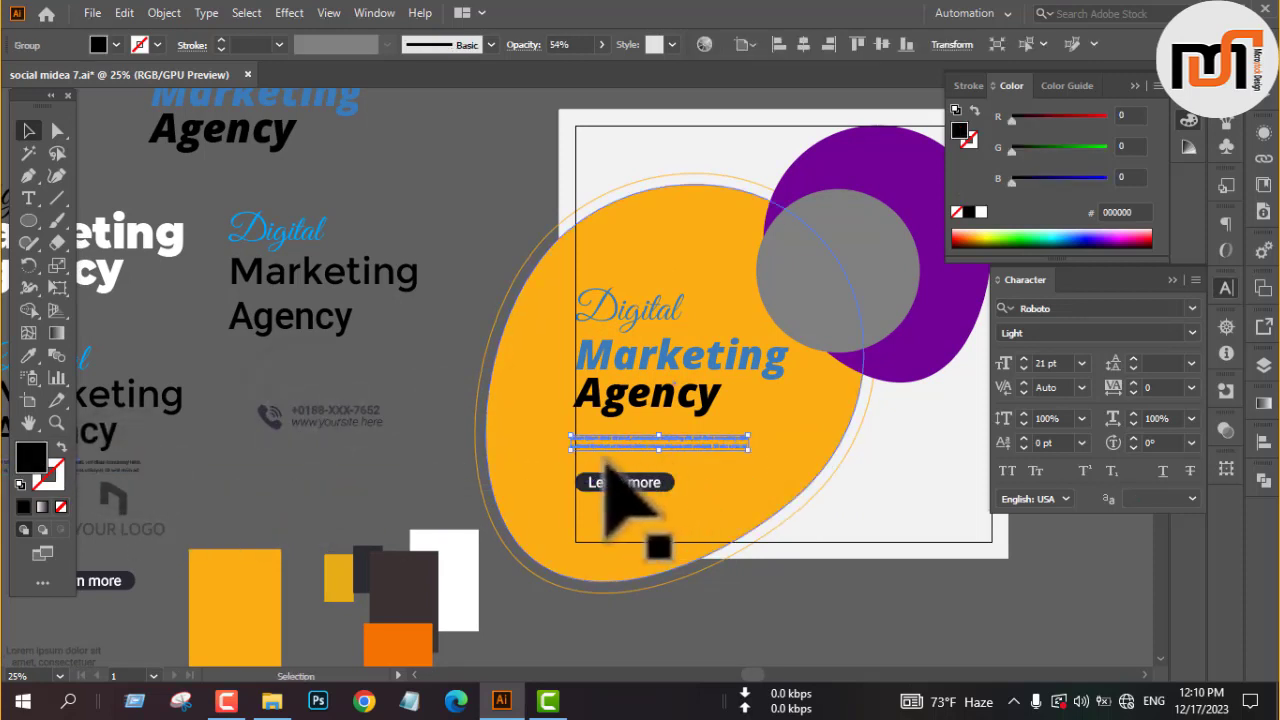
pyautogui.rightClick(414, 452)
pyautogui.moveTo(470, 357)
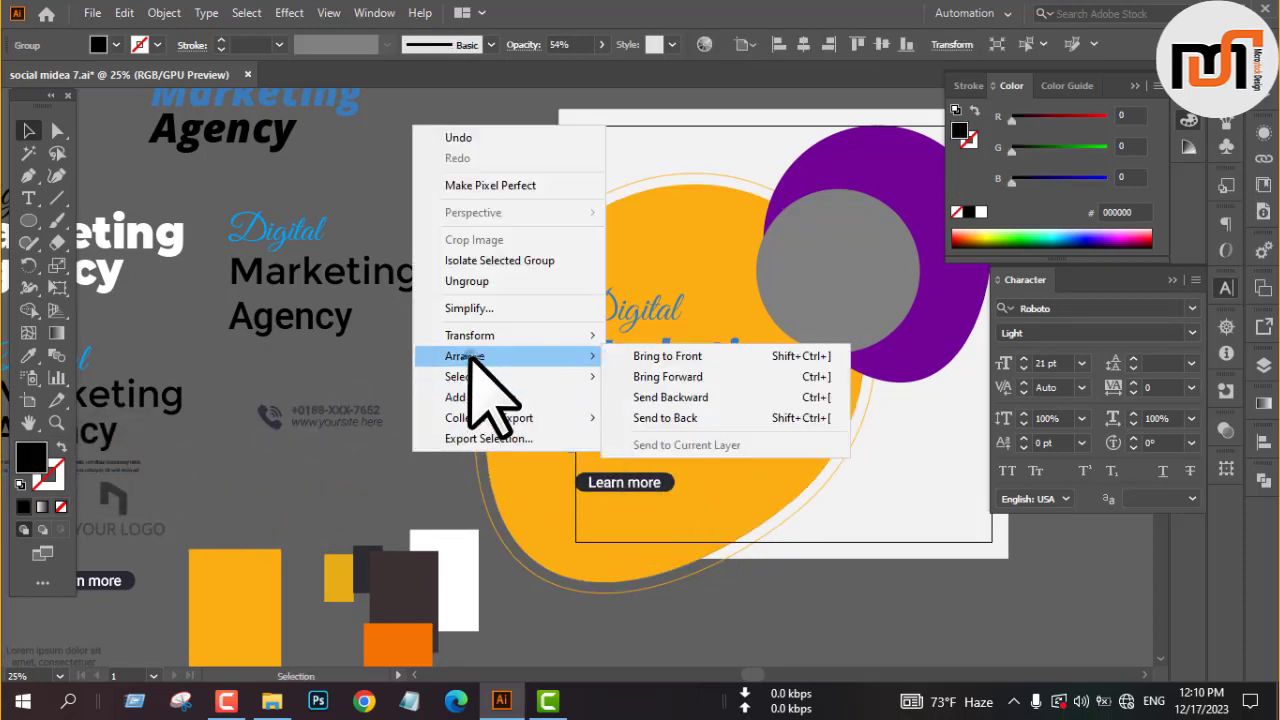
pyautogui.click(700, 357)
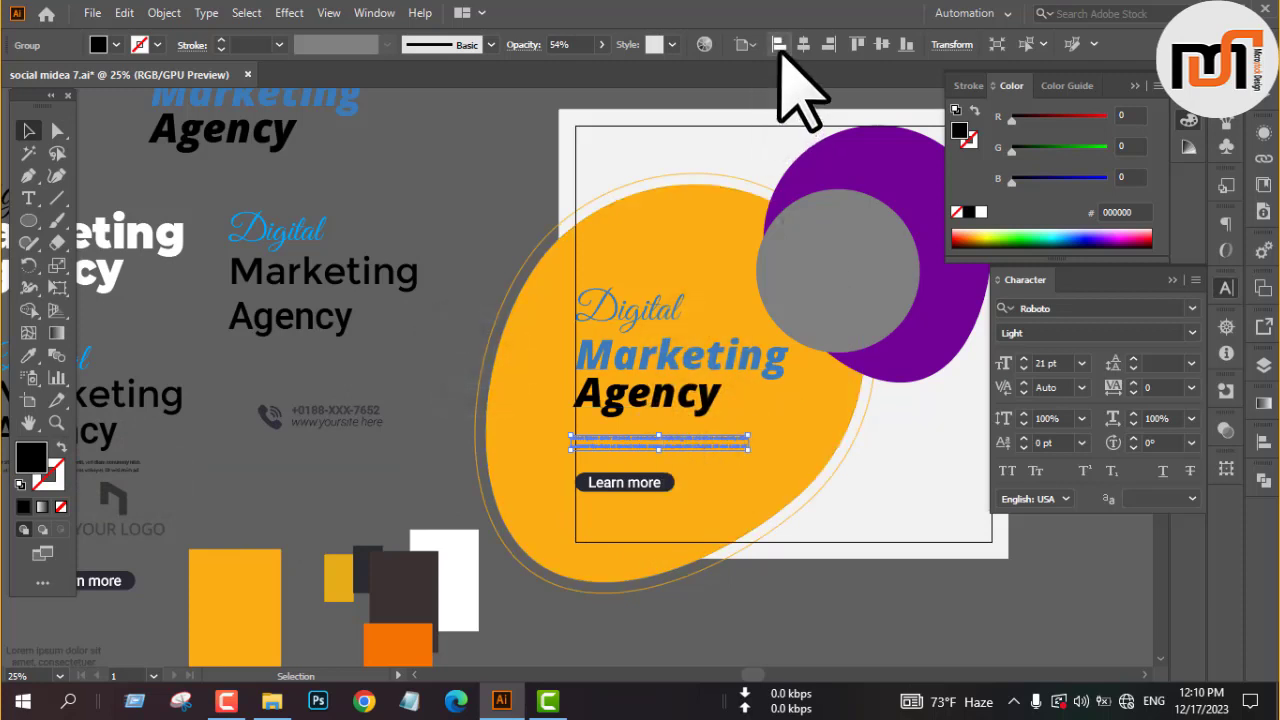
pyautogui.click(447, 392)
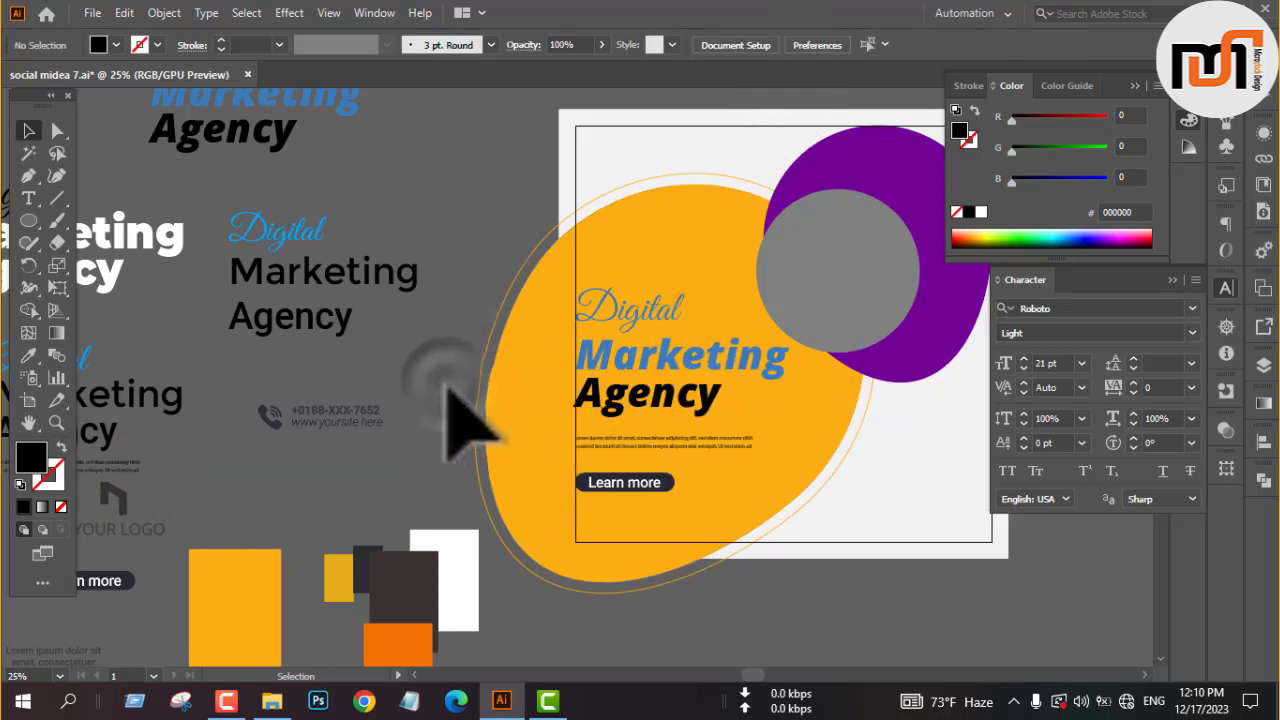
# Move the small paragraph slightly up, closer to the heading.
pyautogui.click(660, 443)
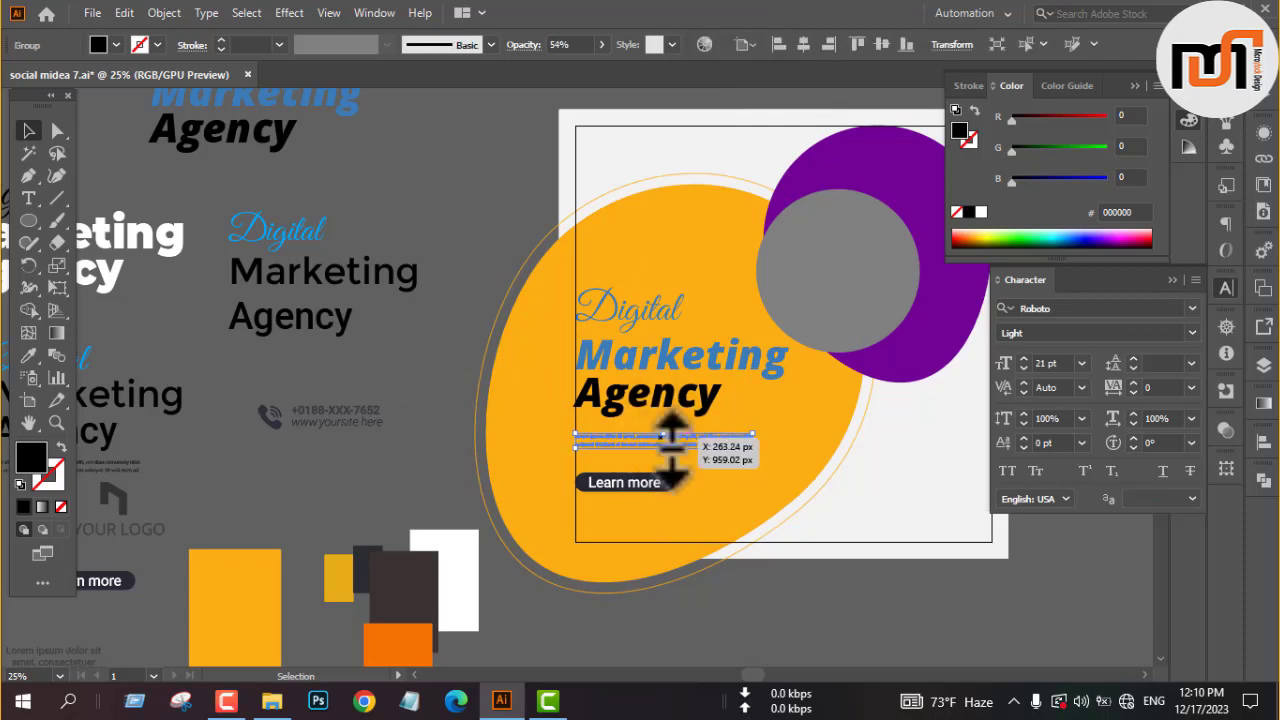
pyautogui.moveTo(672, 440); pyautogui.dragTo(660, 438)
pyautogui.click(428, 326)
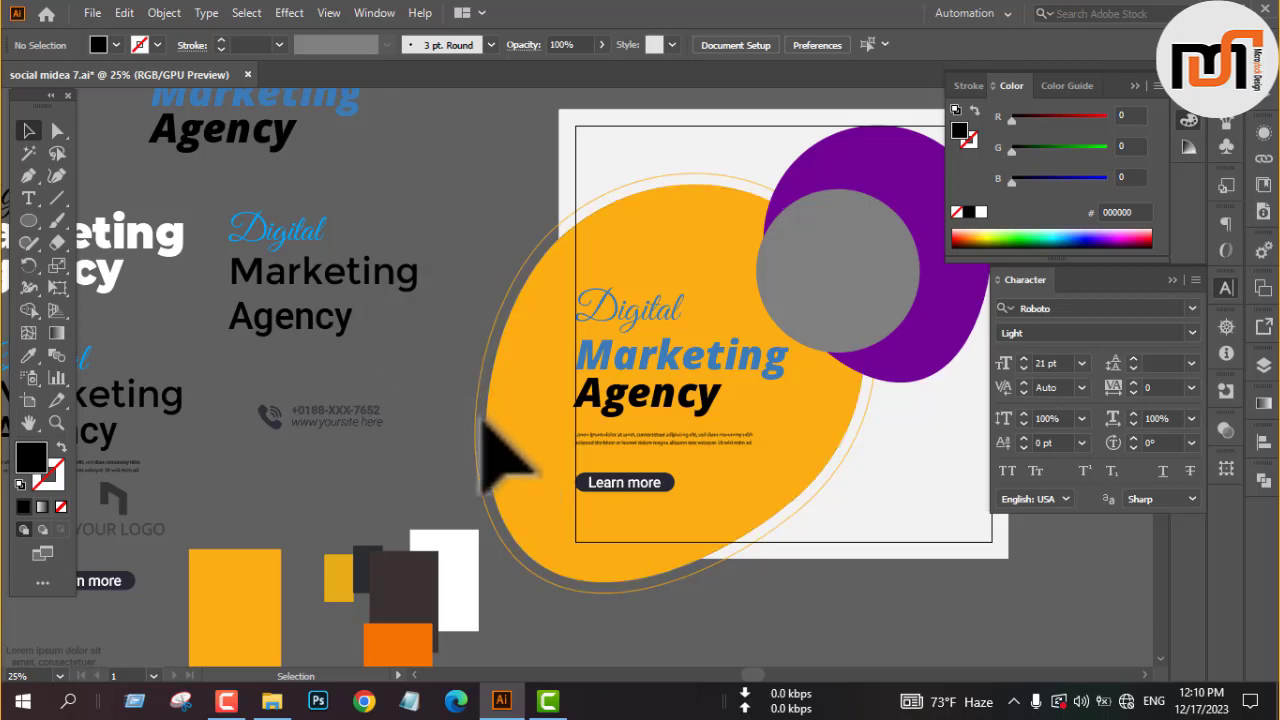
# Copy the phone and website contact block to the margin frame's lower-left corner, bring it to the front and align it with the left and bottom margins.
pyautogui.click(258, 402)
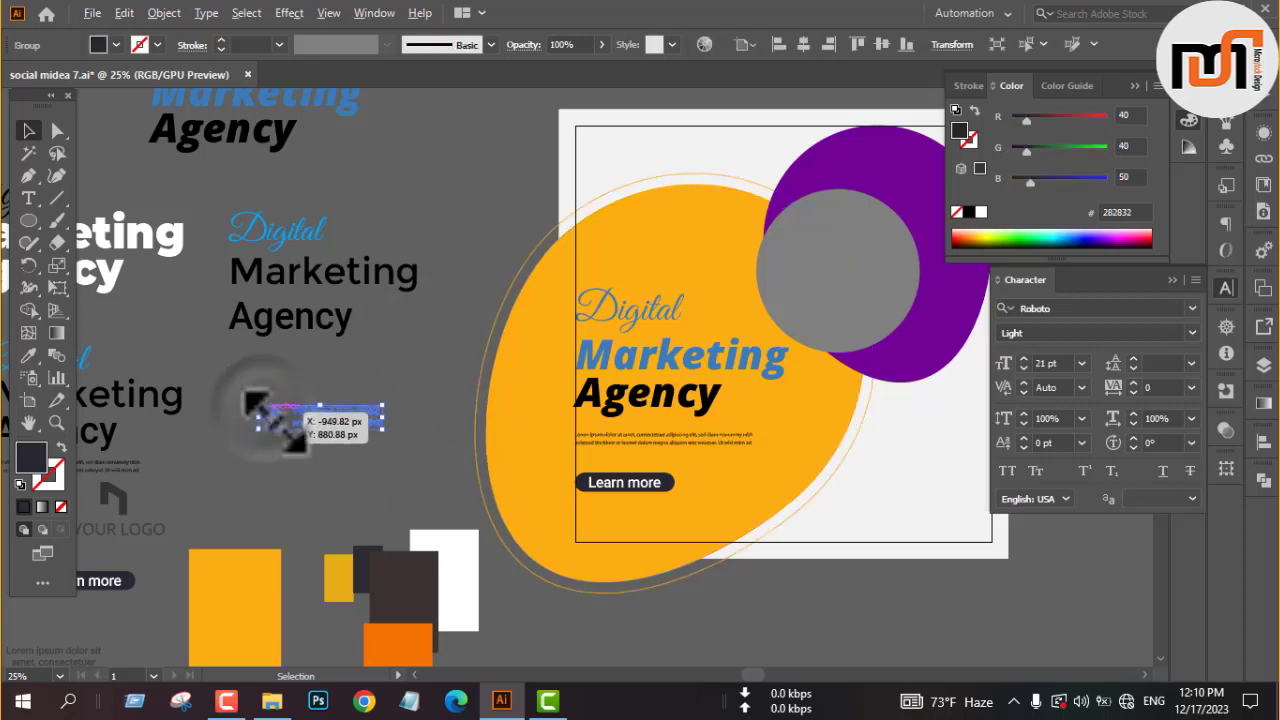
pyautogui.moveTo(258, 402); pyautogui.dragTo(600, 535)
pyautogui.rightClick(377, 503)
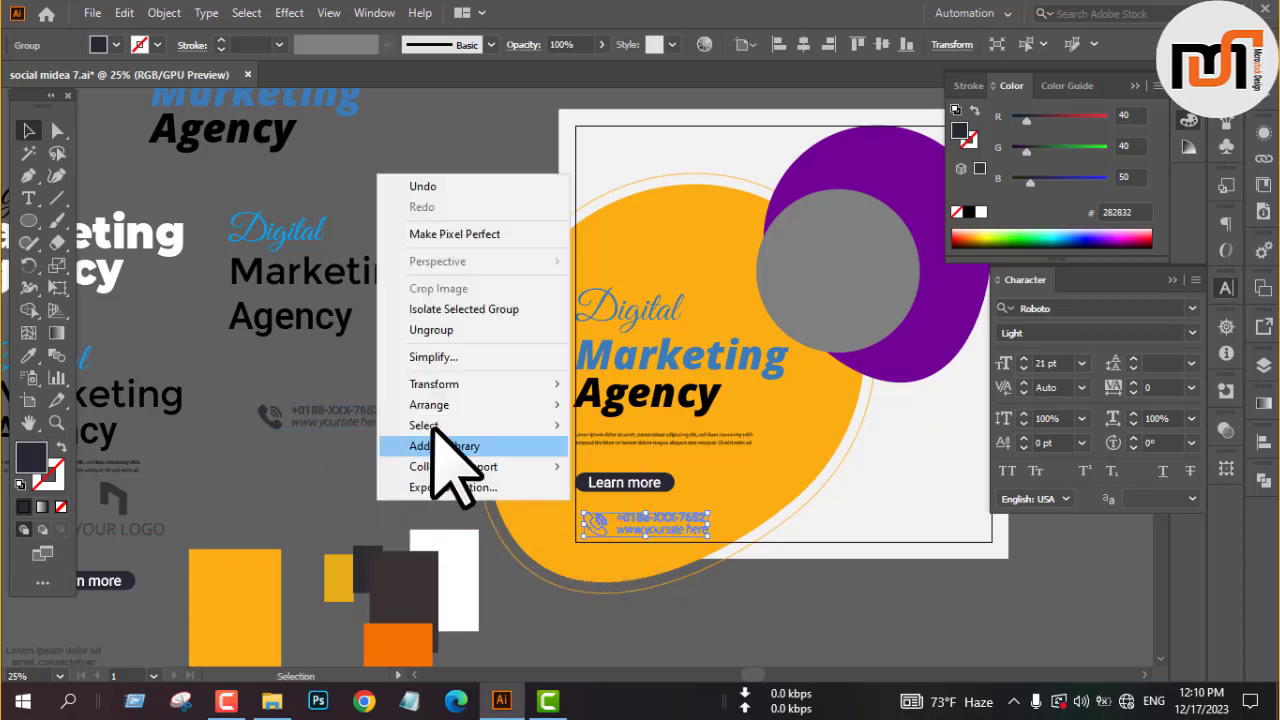
pyautogui.moveTo(443, 400)
pyautogui.click(651, 410)
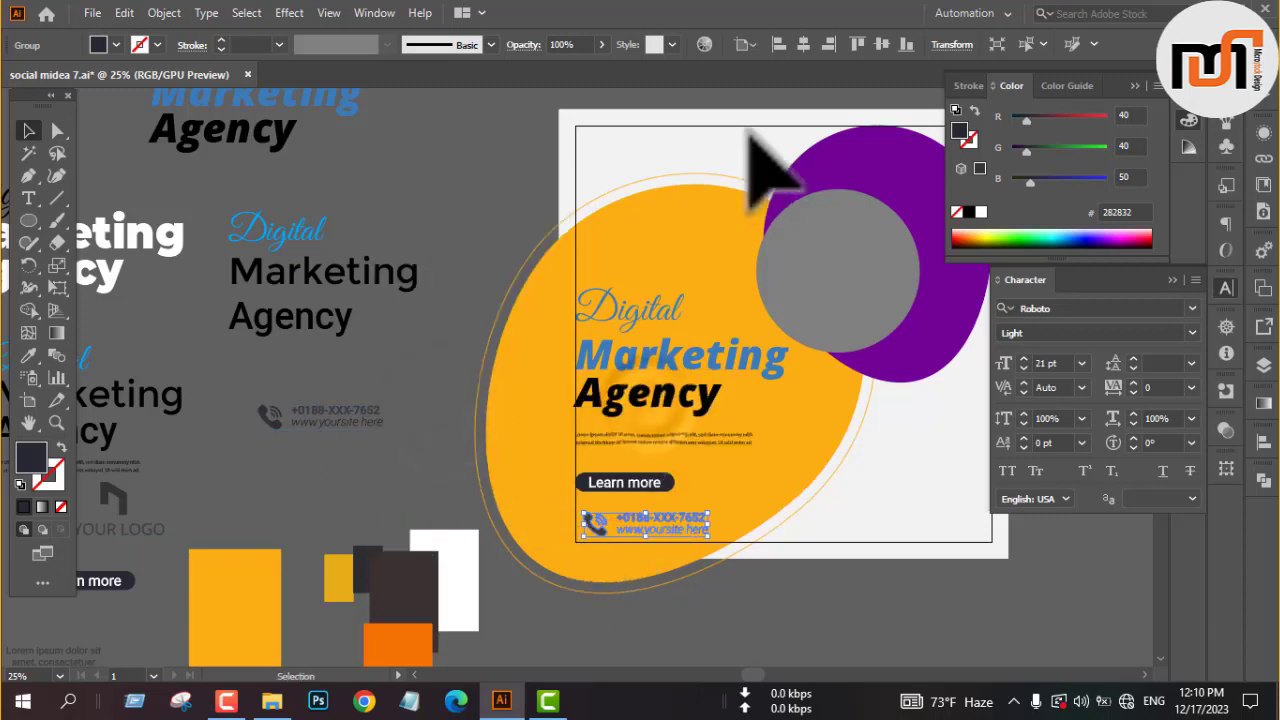
pyautogui.click(904, 45)
pyautogui.click(796, 608)
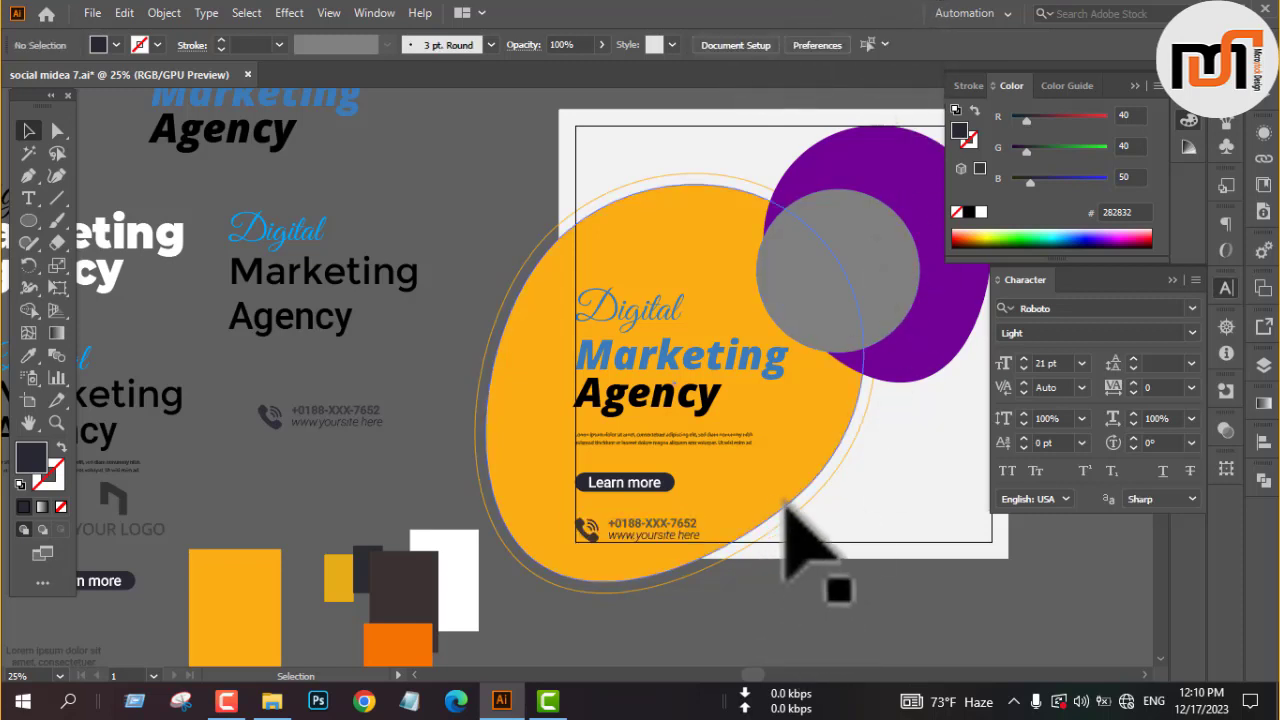
# Copy the gray "Lorem ipsum dolor sit amet, consectetuer" text to the post's lower-right corner and align it with the right and bottom margins.
pyautogui.press('space')
pyautogui.moveTo(851, 491); pyautogui.dragTo(757, 457)
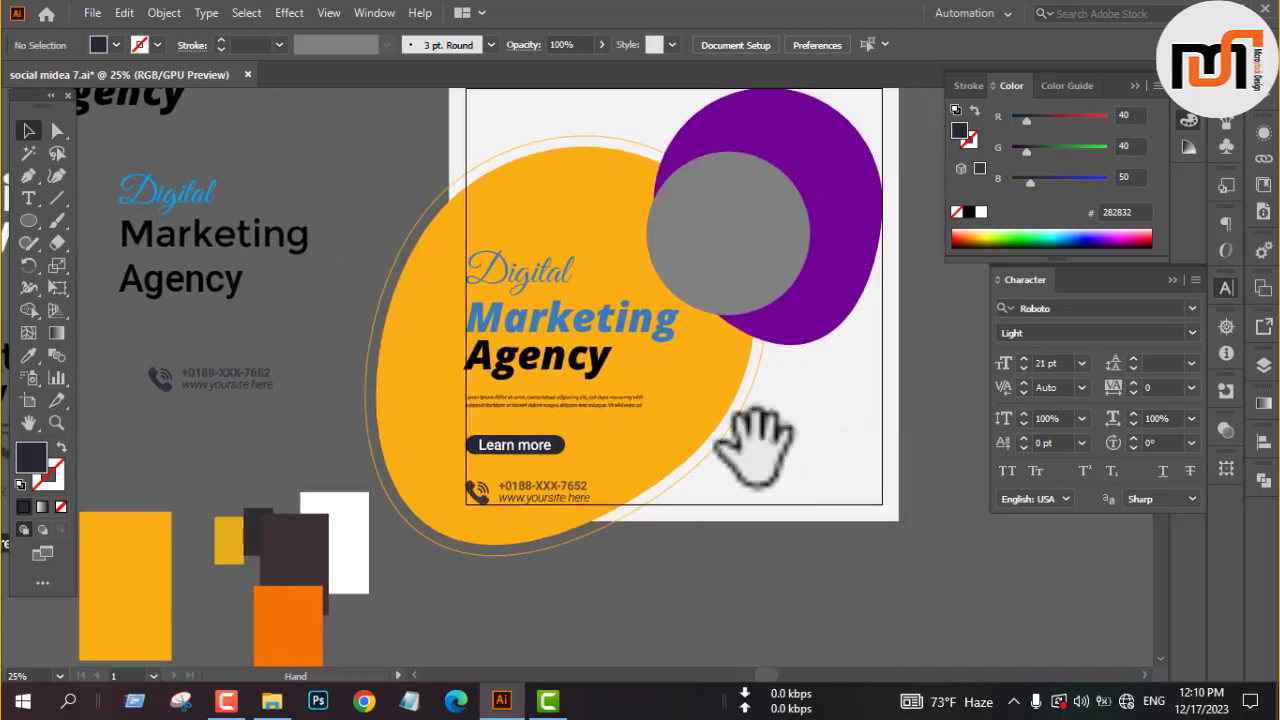
pyautogui.scroll(-1, 790, 442)
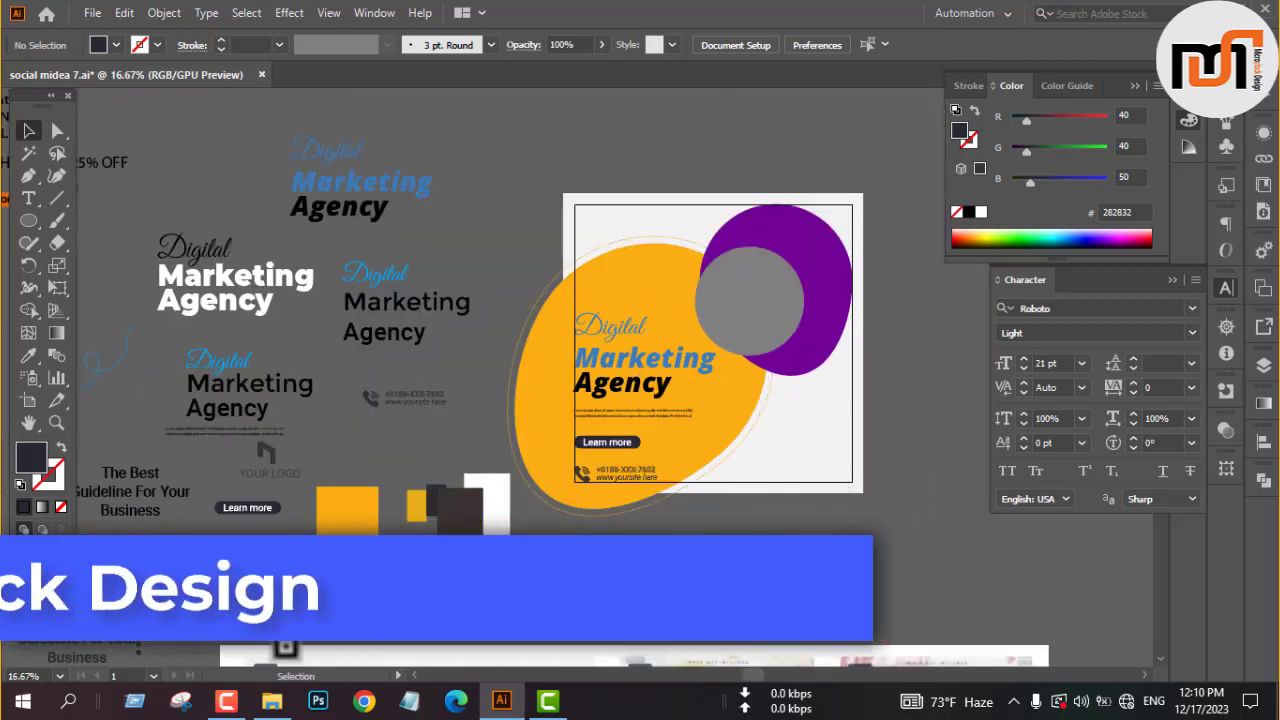
pyautogui.click(286, 640)
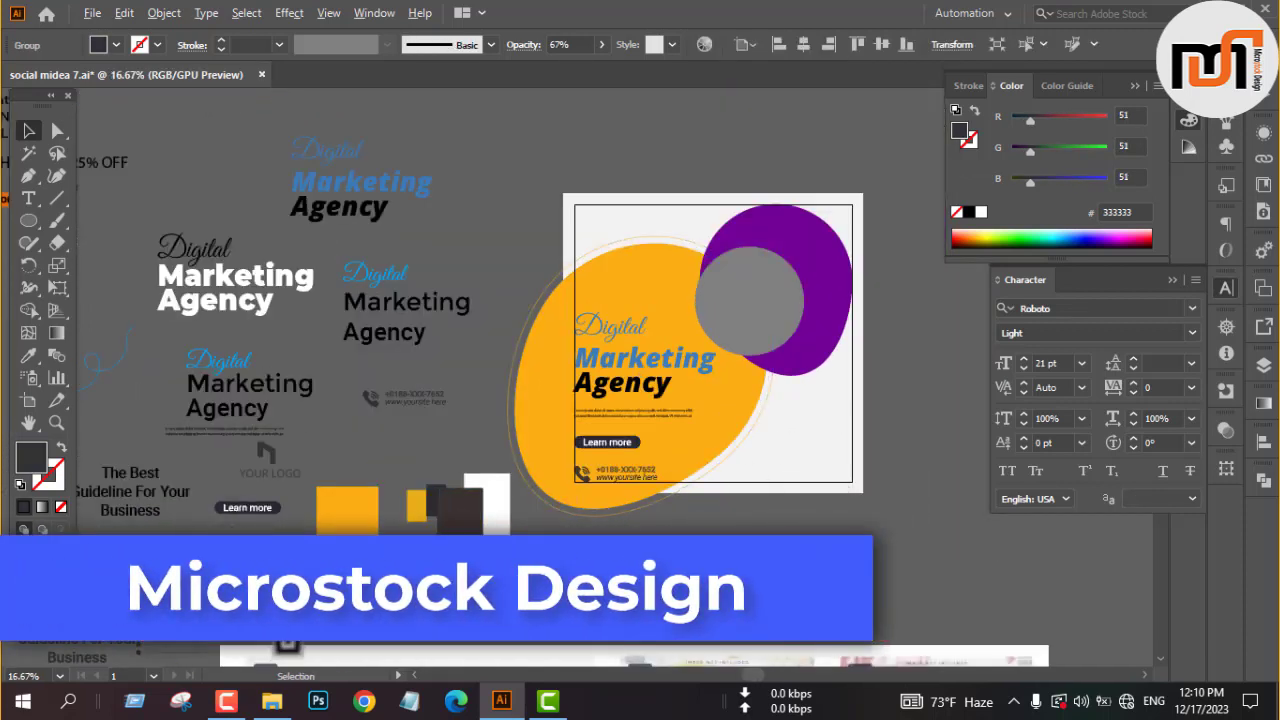
pyautogui.moveTo(798, 482); pyautogui.dragTo(803, 468)
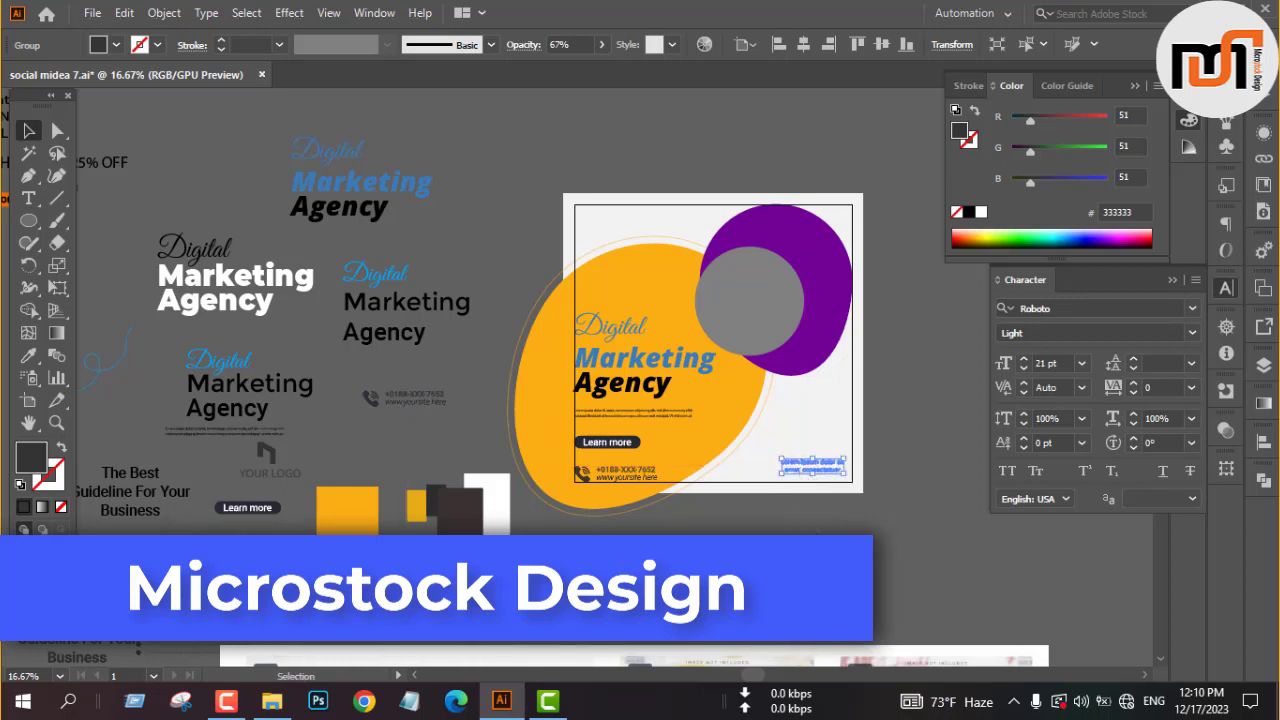
pyautogui.rightClick(805, 470)
pyautogui.click(1030, 440)
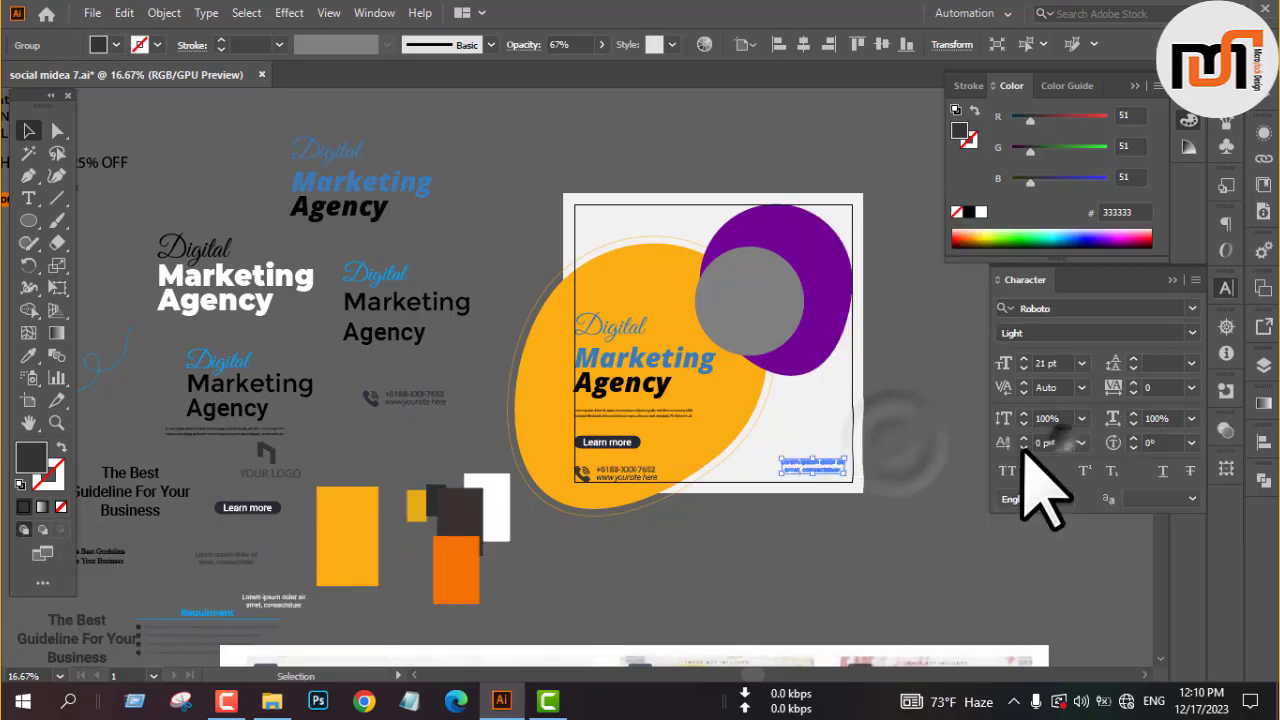
pyautogui.click(828, 44)
pyautogui.click(906, 44)
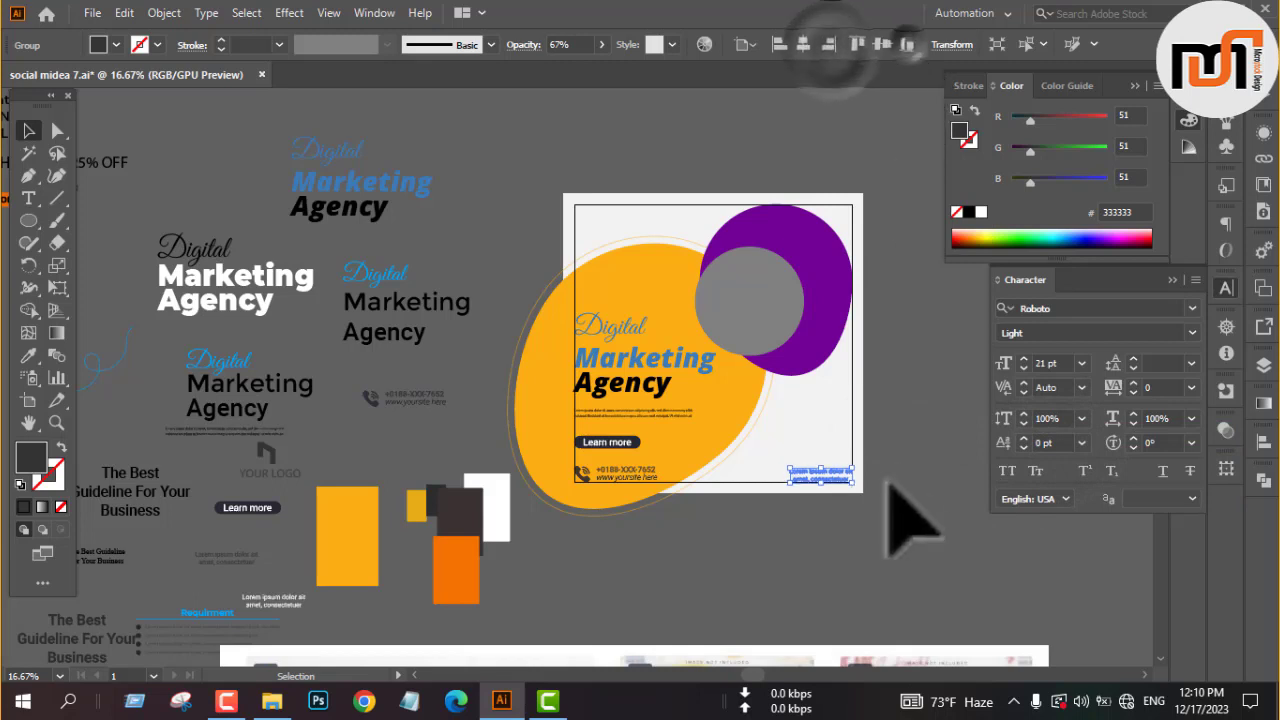
pyautogui.click(888, 482)
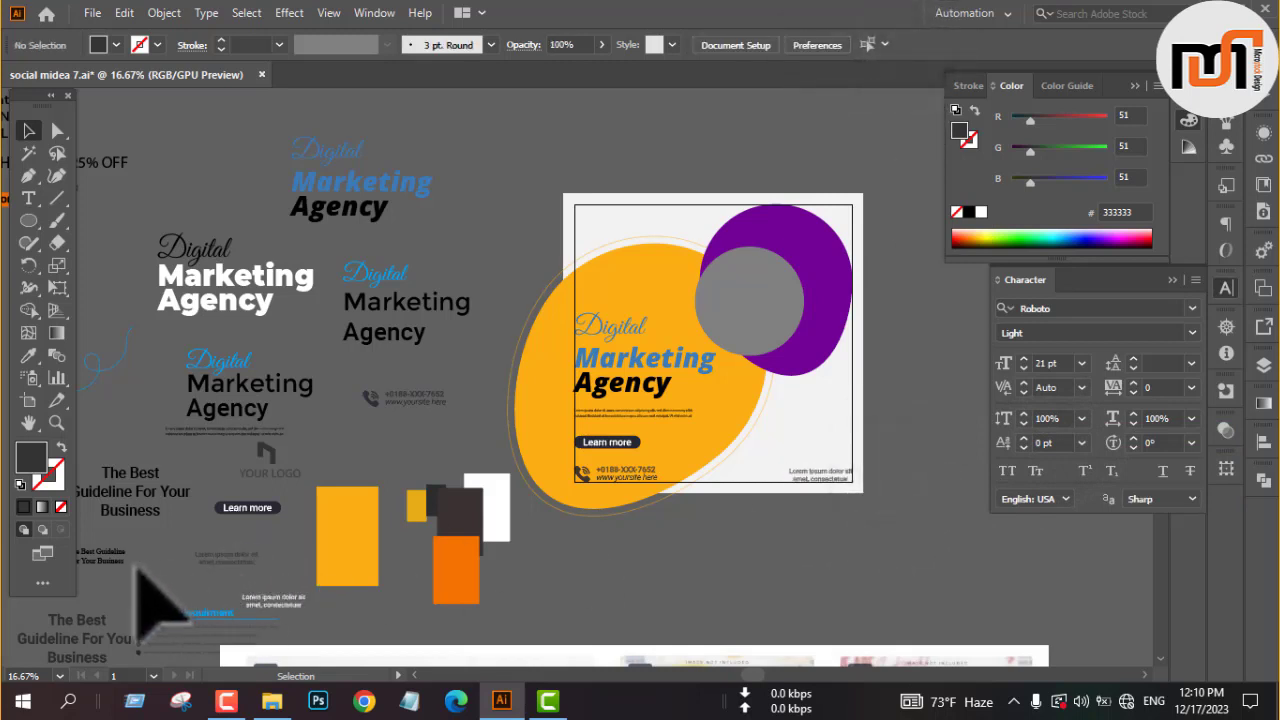
# Copy "The Best Guideline For Your Business" above the lower-right text, bring it to the front, scale it down and align it with the right margin.
pyautogui.click(109, 668)
pyautogui.moveTo(109, 663); pyautogui.dragTo(831, 415)
pyautogui.scroll(3, 872, 428)
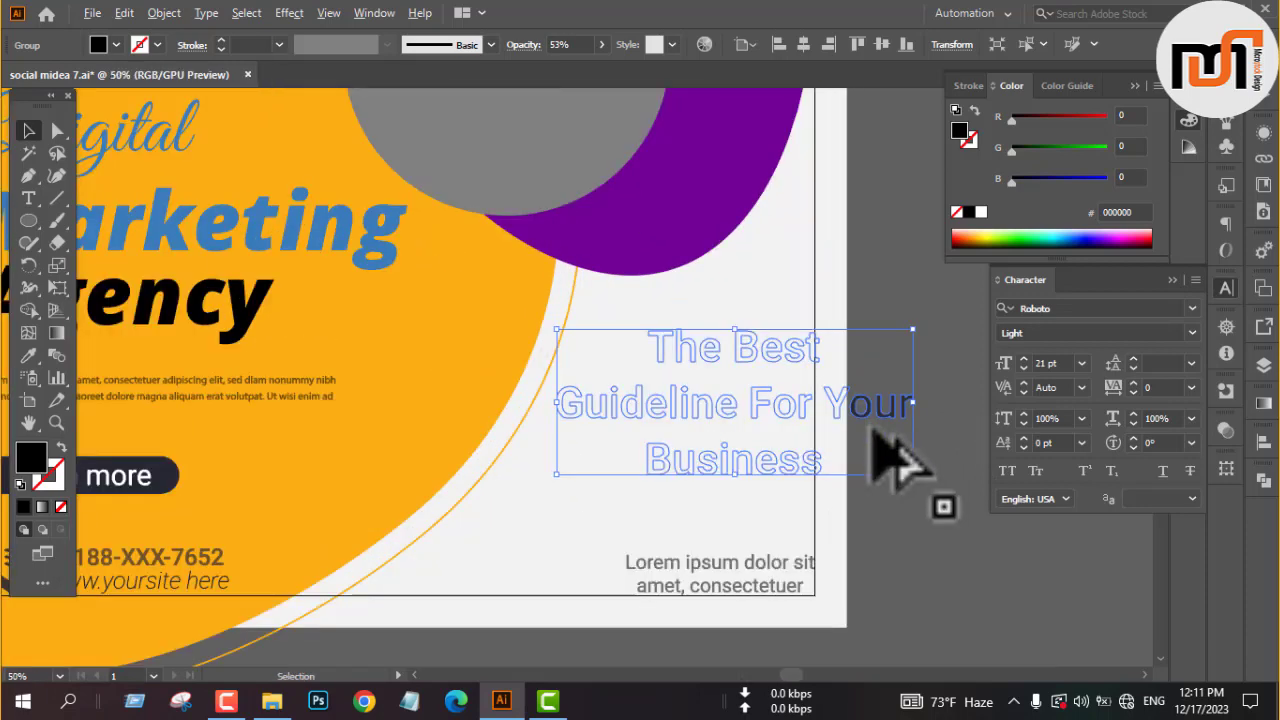
pyautogui.rightClick(872, 431)
pyautogui.moveTo(950, 330)
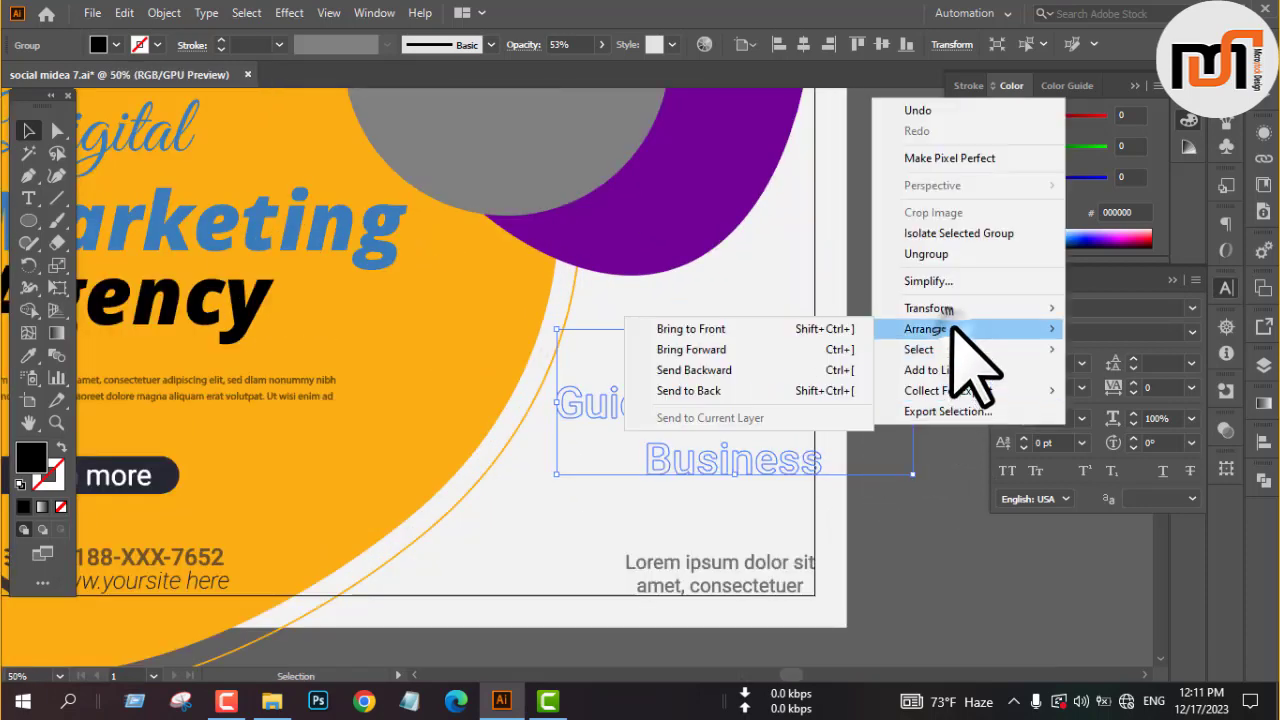
pyautogui.click(840, 328)
pyautogui.moveTo(915, 415); pyautogui.dragTo(887, 407)
pyautogui.click(828, 44)
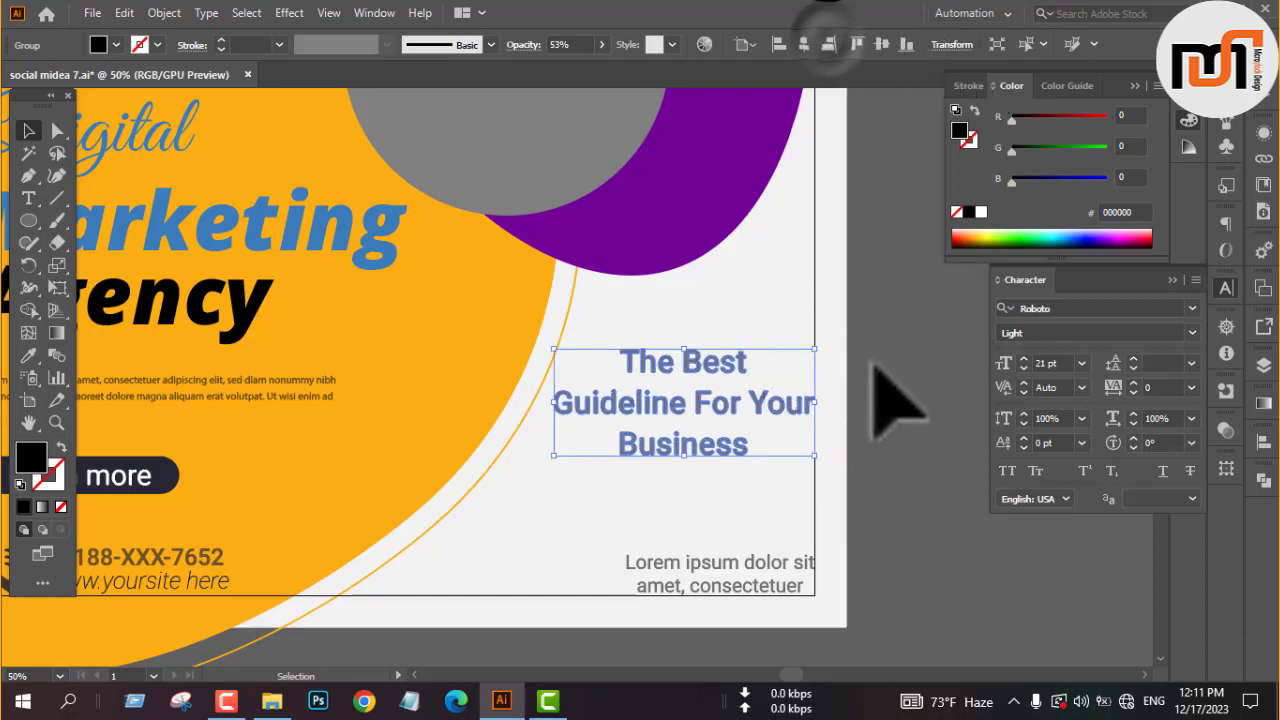
pyautogui.click(858, 368)
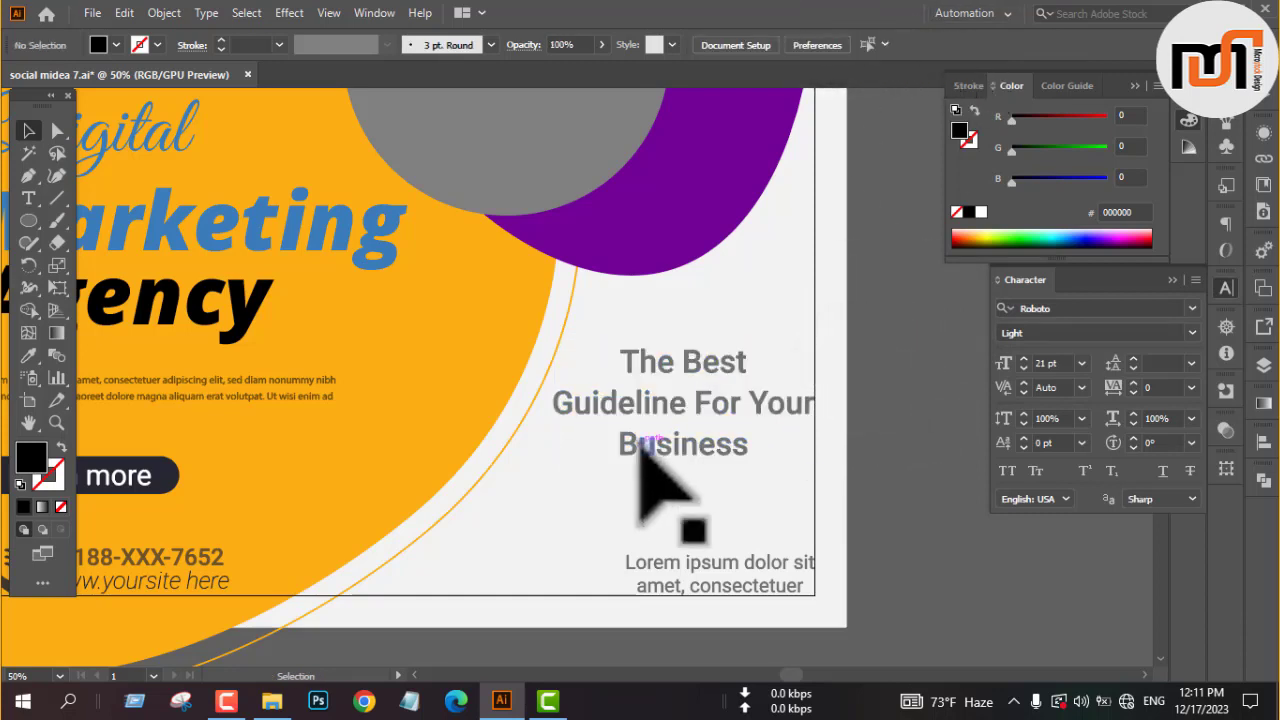
# Nudge the "The Best Guideline For Your Business" text down toward the small text below it.
pyautogui.click(700, 425)
pyautogui.press('Down')
pyautogui.press('Down')
pyautogui.press('Down')
pyautogui.press('Down')
pyautogui.press('Down')
pyautogui.press('Down')
pyautogui.press('Down')
pyautogui.press('Down')
pyautogui.press('Down')
pyautogui.press('Down')
pyautogui.press('Down')
pyautogui.press('Down')
pyautogui.press('Down')
pyautogui.press('Down')
pyautogui.press('Down')
pyautogui.press('Down')
pyautogui.press('Down')
pyautogui.press('Down')
pyautogui.press('Down')
pyautogui.press('Down')
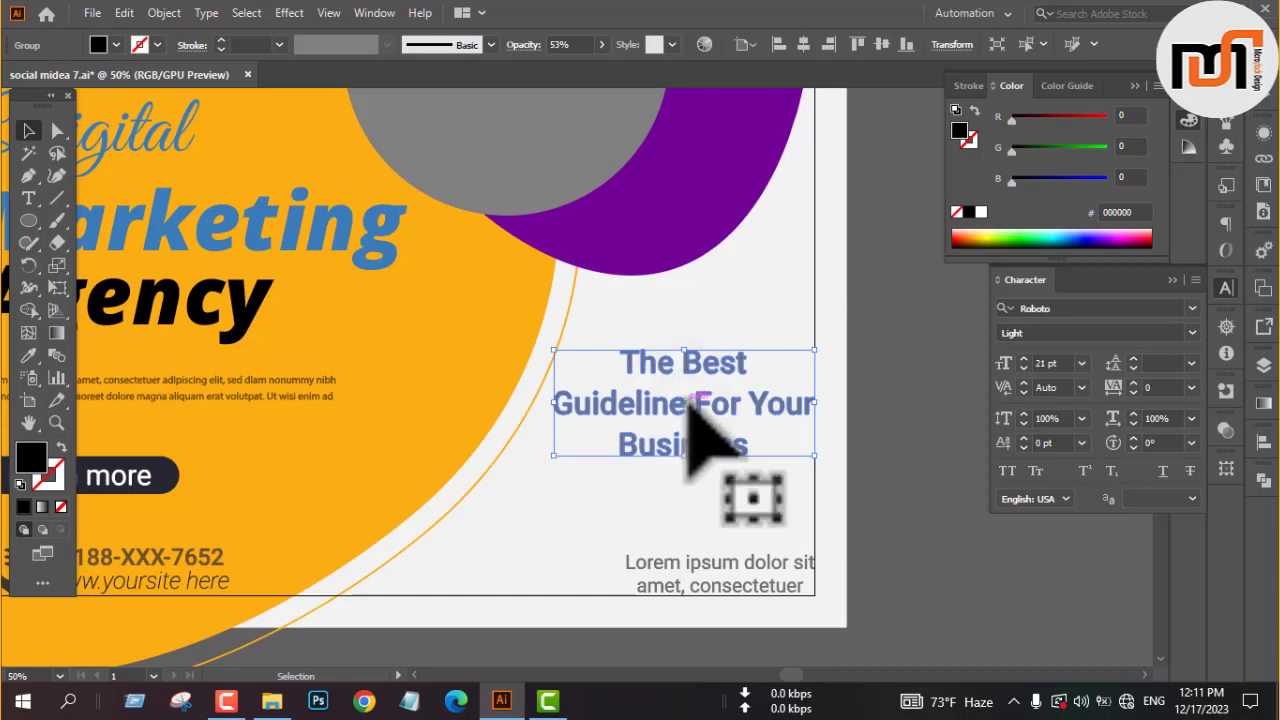
pyautogui.click(886, 373)
# Expand the thin yellow-orange outline around the large blob into a filled shape.
pyautogui.hotkey('ctrl', '-')
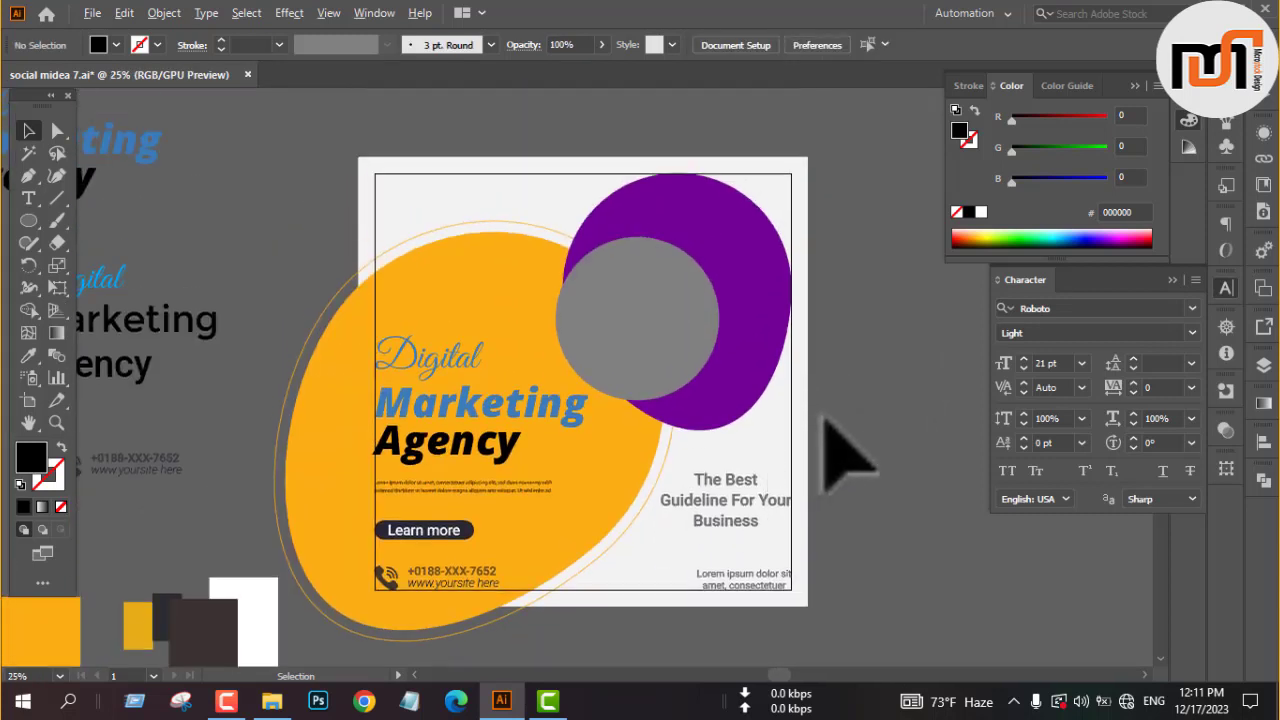
pyautogui.click(310, 329)
pyautogui.click(160, 13)
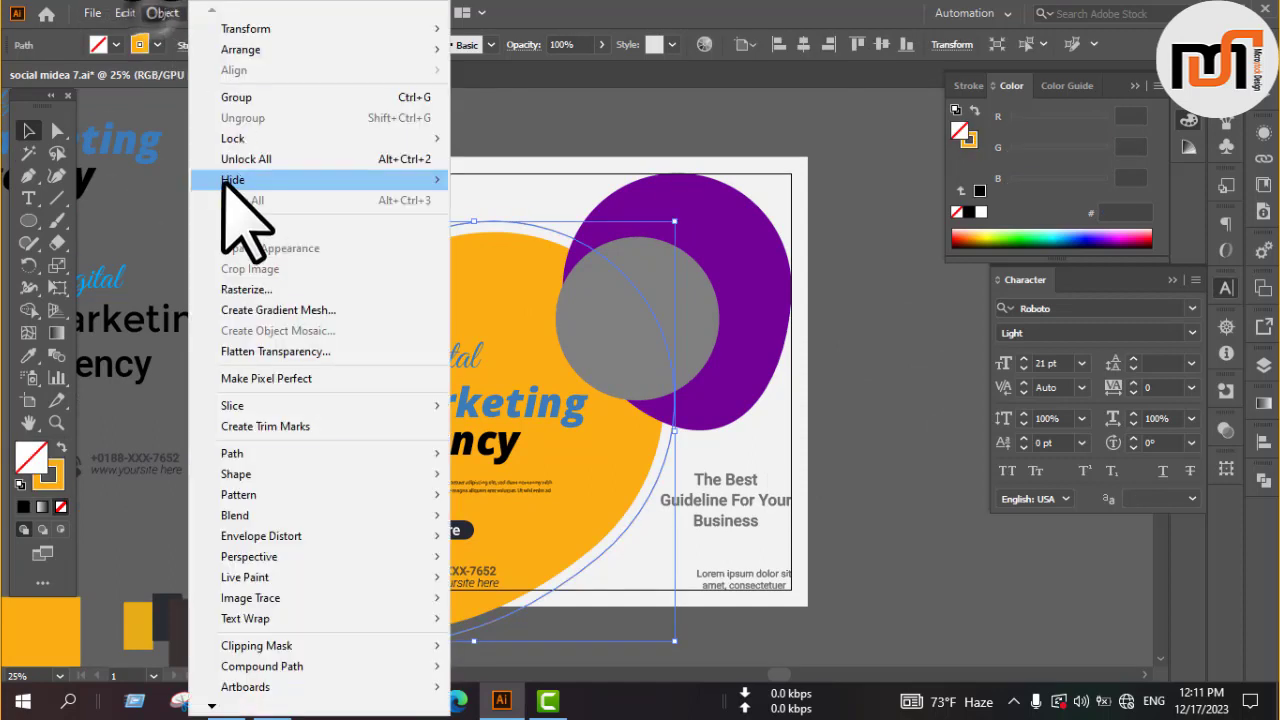
pyautogui.click(236, 222)
pyautogui.click(577, 450)
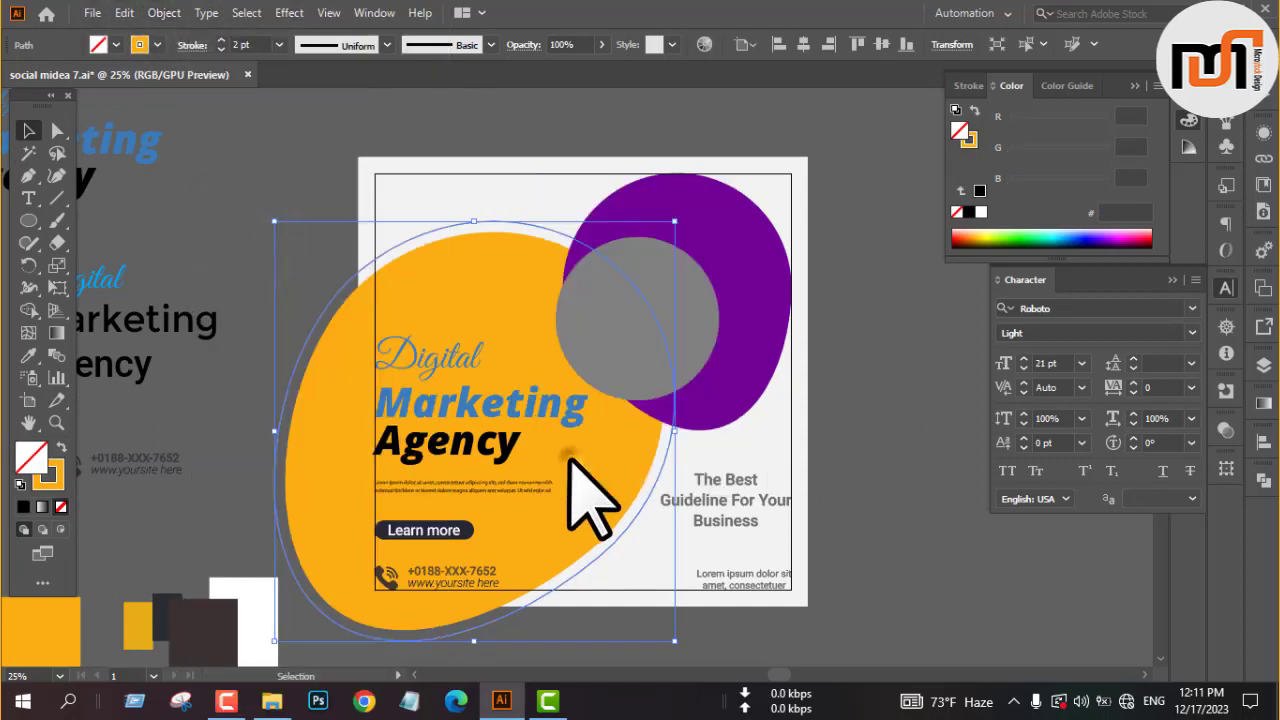
pyautogui.click(895, 365)
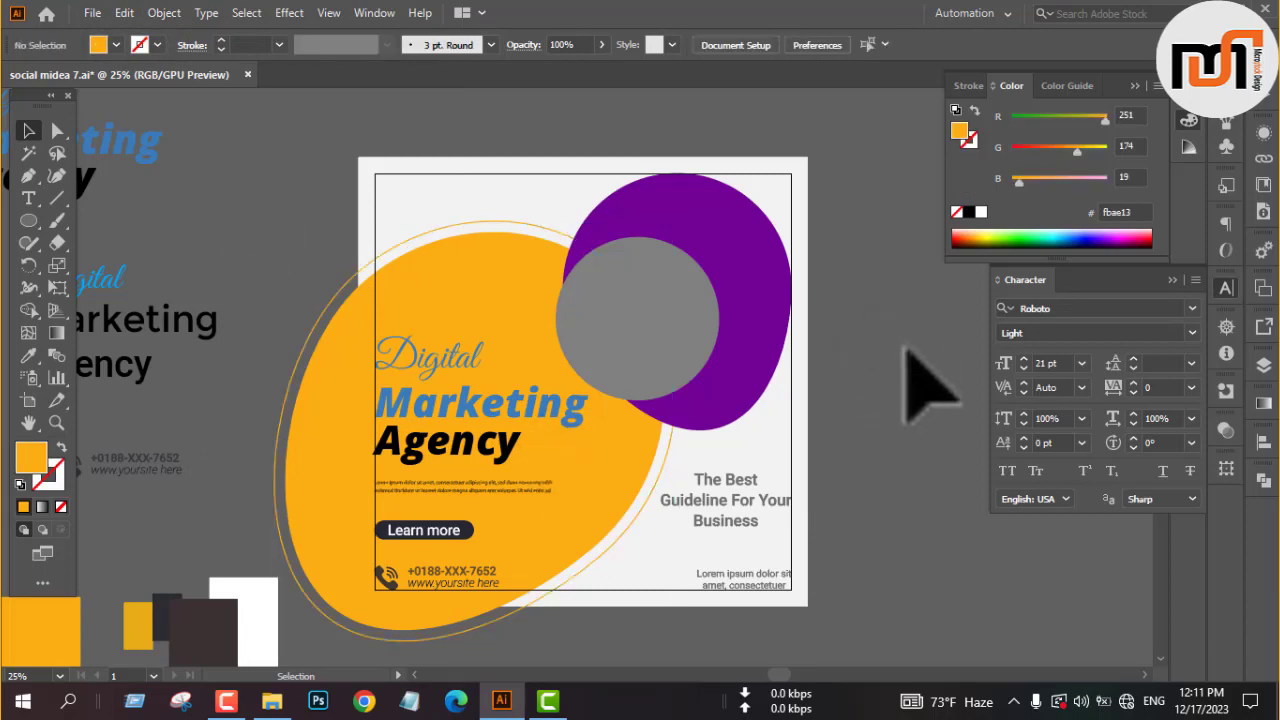
# Copy the "YOUR LOGO" group to the upper-left corner of the margin frame and bring the copy to the front.
pyautogui.moveTo(514, 286); pyautogui.dragTo(692, 288)
pyautogui.click(100, 553)
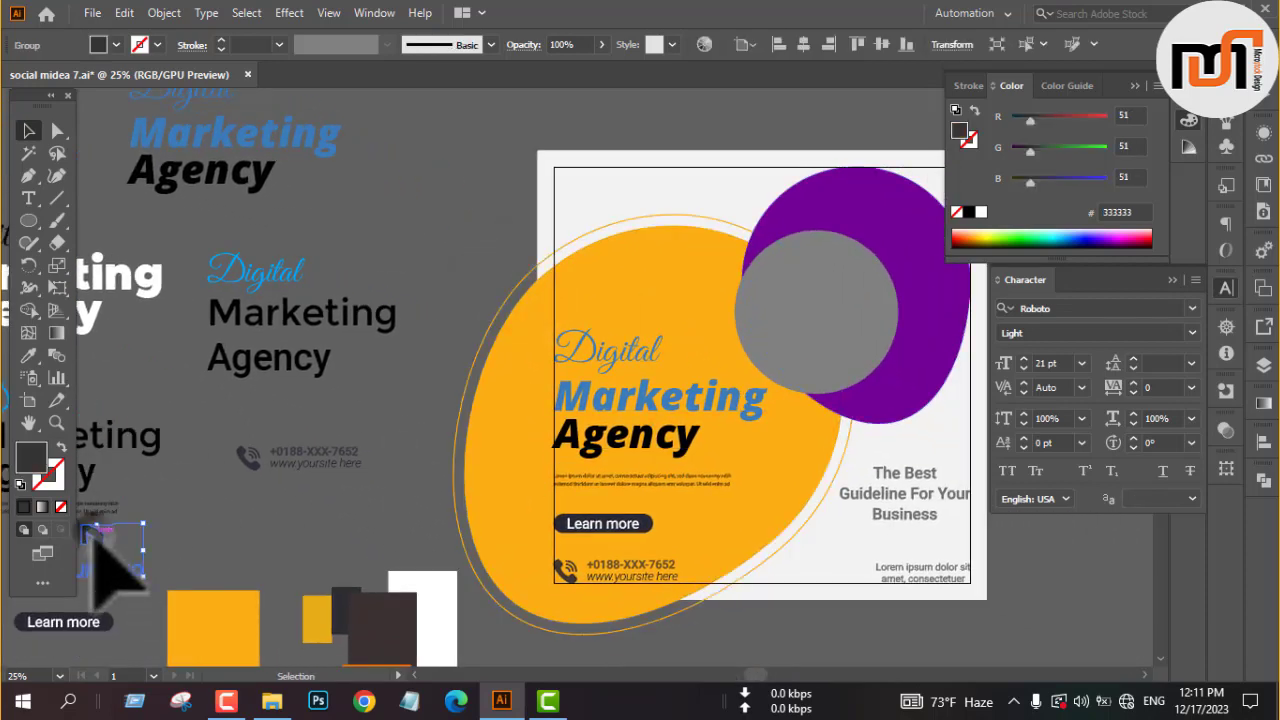
pyautogui.moveTo(100, 545); pyautogui.dragTo(600, 178)
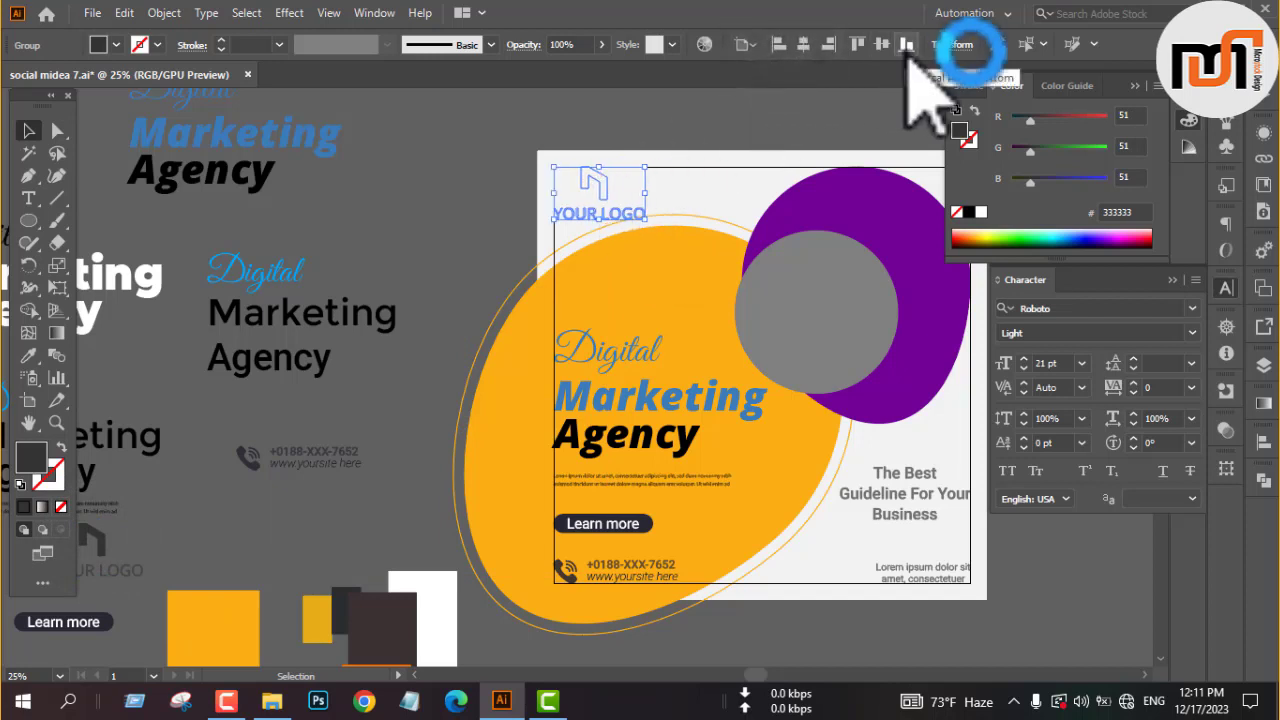
pyautogui.rightClick(416, 216)
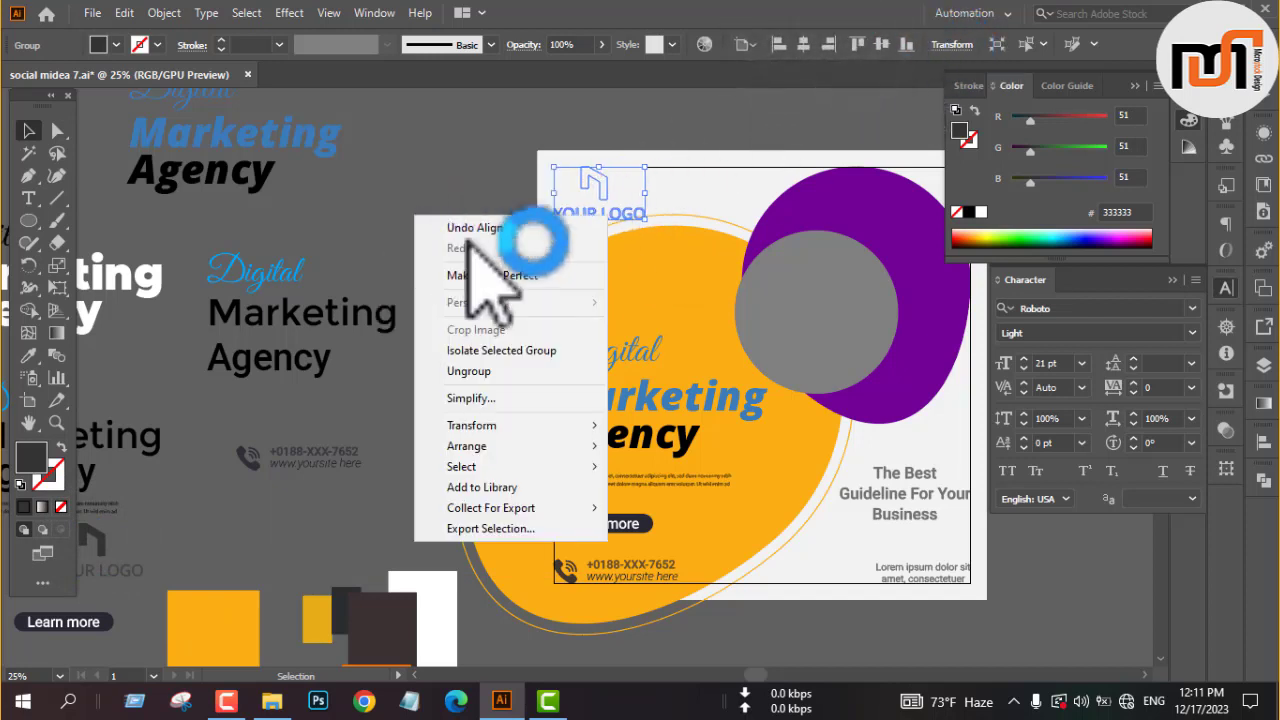
pyautogui.click(660, 443)
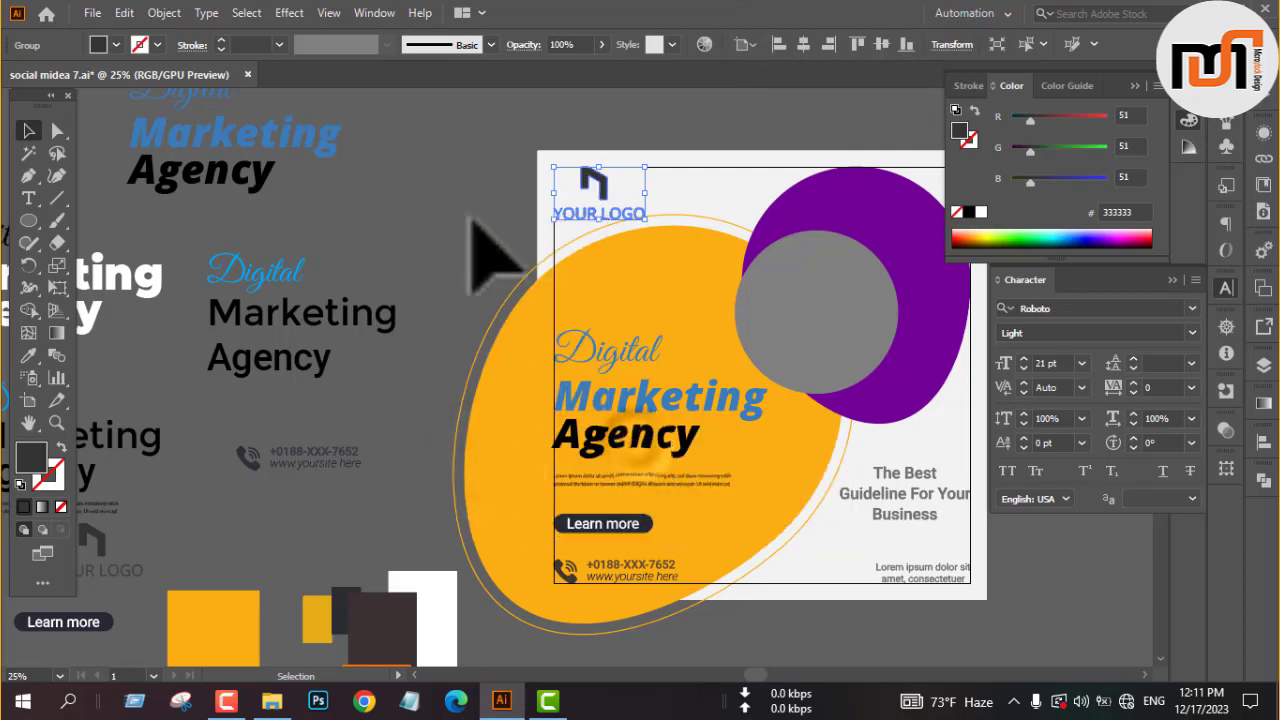
pyautogui.click(486, 257)
# Nudge the large yellow-orange blob and its outline slightly down, away from the logo.
pyautogui.scroll(1, 700, 215)
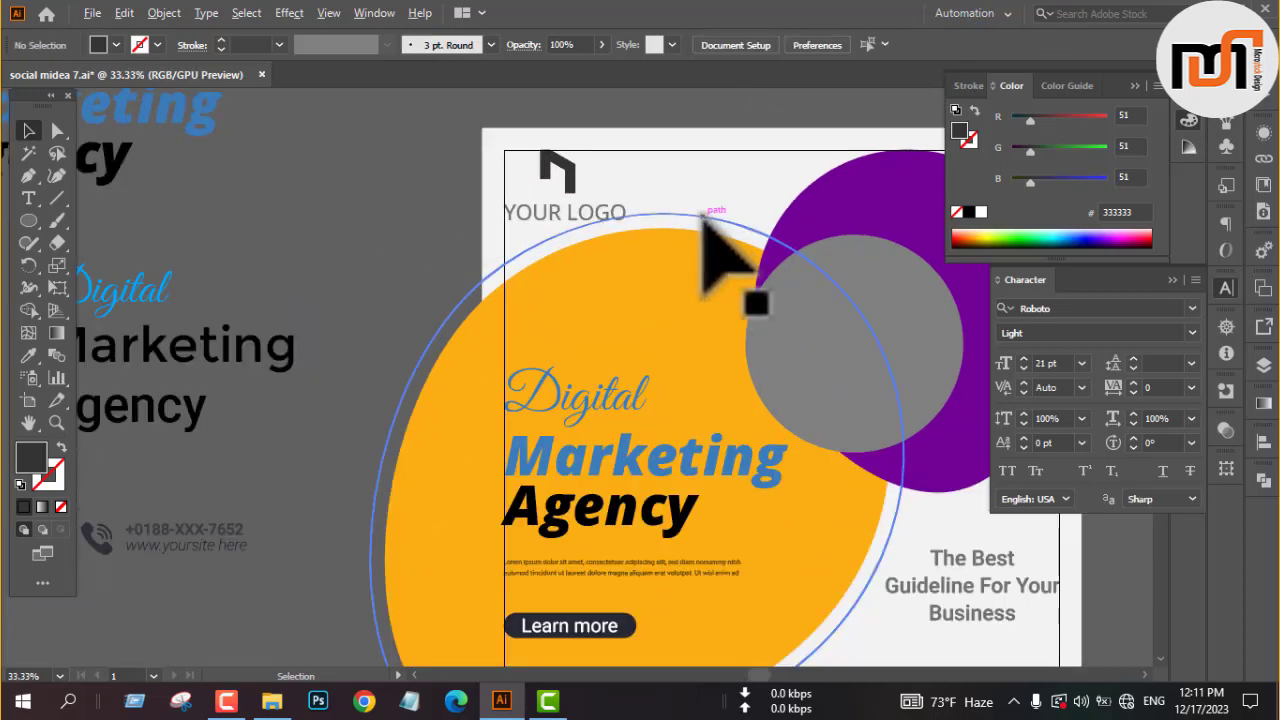
pyautogui.scroll(-1, 703, 222)
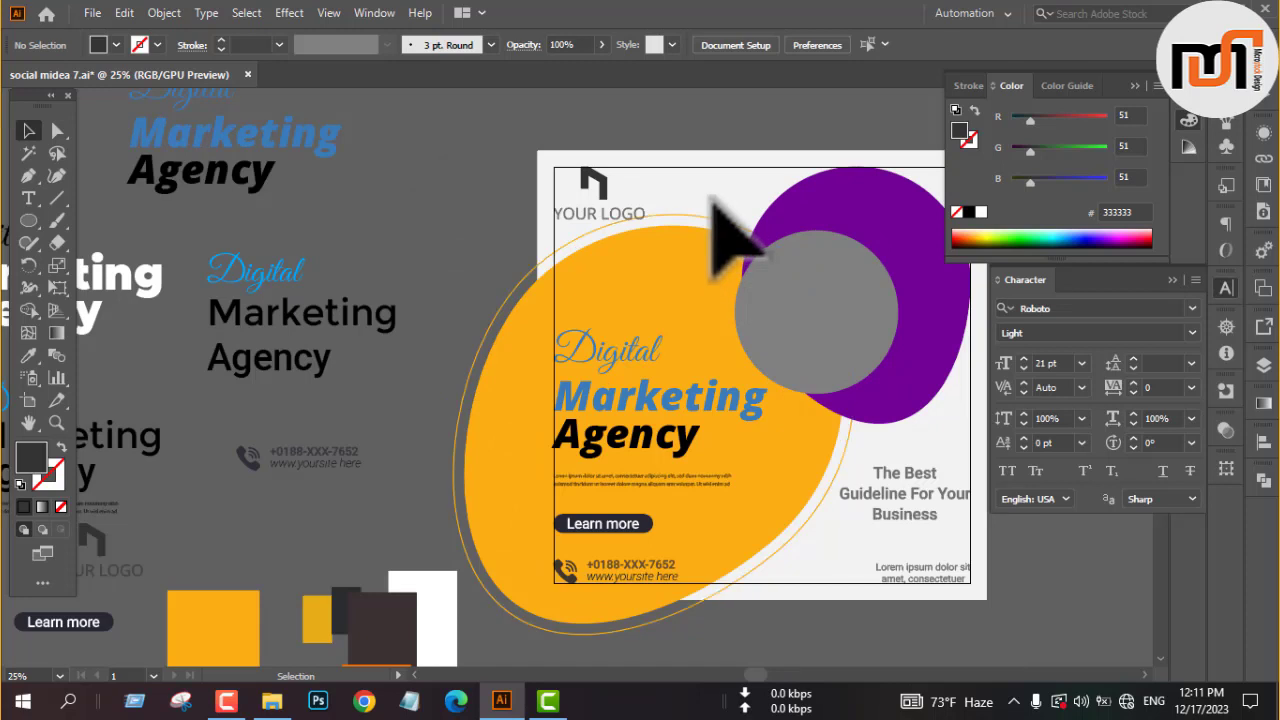
pyautogui.click(705, 250)
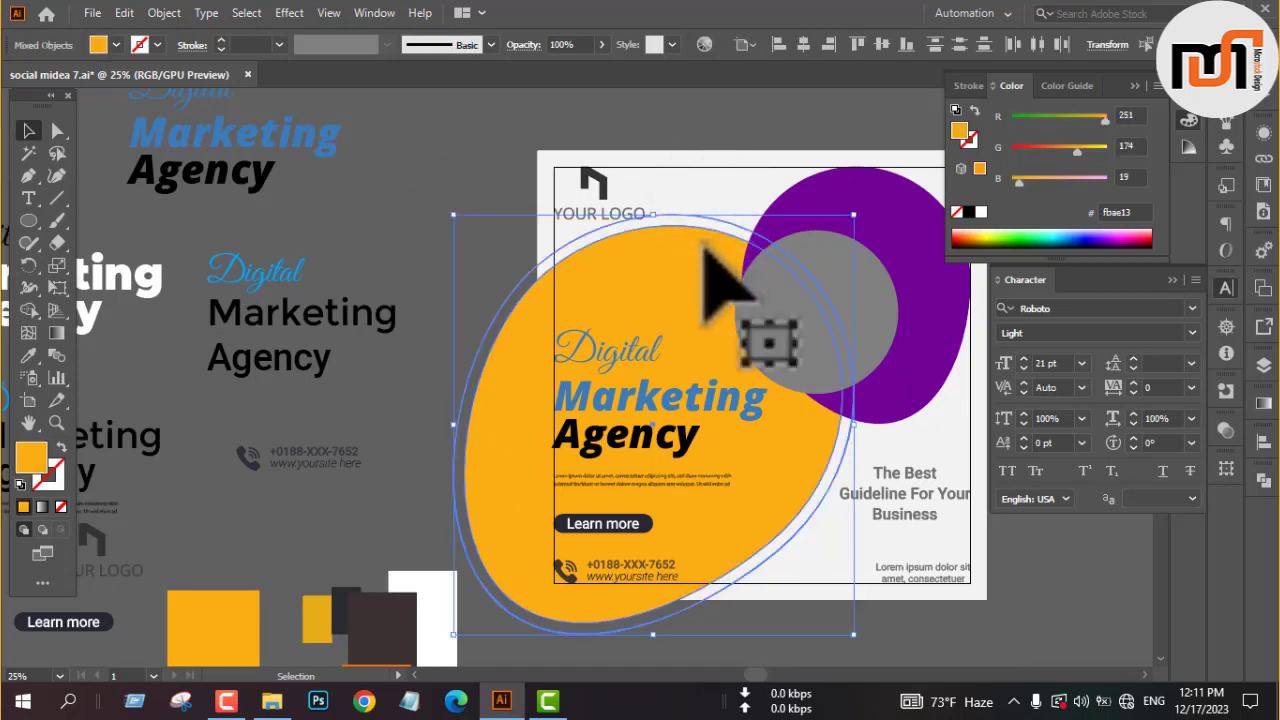
pyautogui.press('Down')
pyautogui.press('Down')
pyautogui.press('Down')
pyautogui.press('Down')
pyautogui.press('Down')
pyautogui.press('Down')
pyautogui.press('Down')
pyautogui.press('Down')
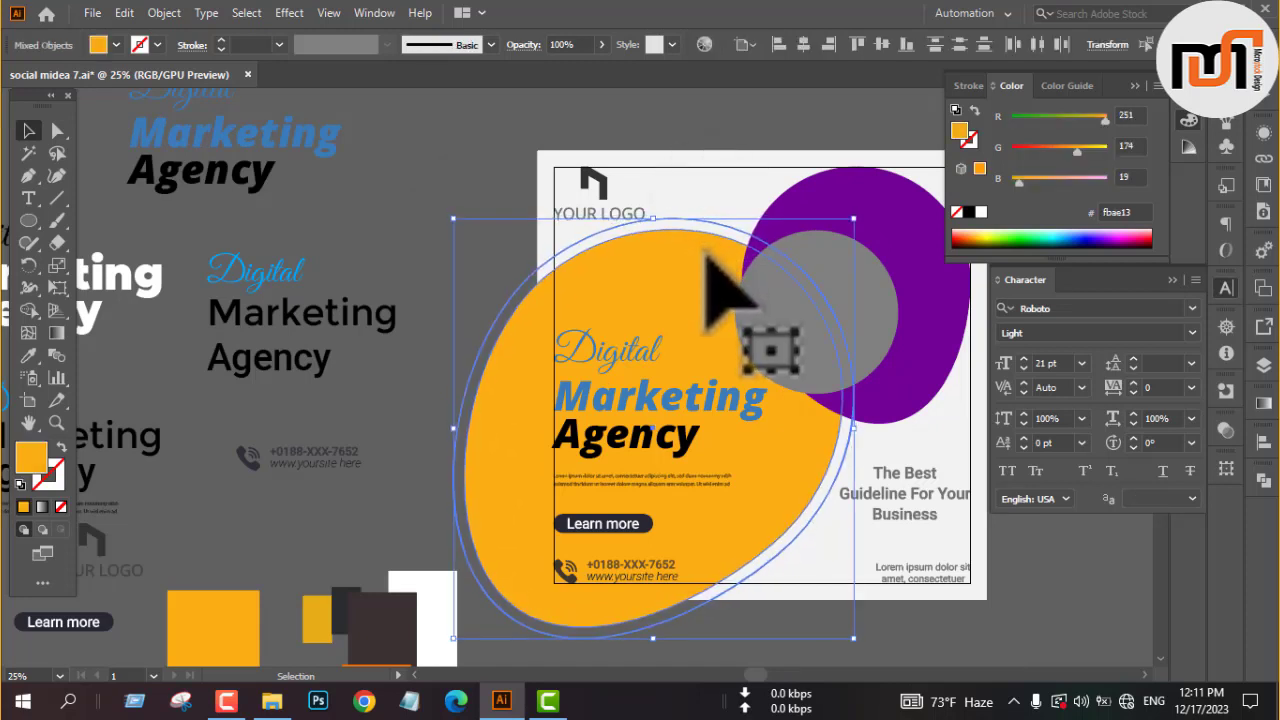
# Move the large yellow-orange blob and its outline a little further down, clear of the logo text.
pyautogui.press('Down')
pyautogui.press('Down')
pyautogui.press('Down')
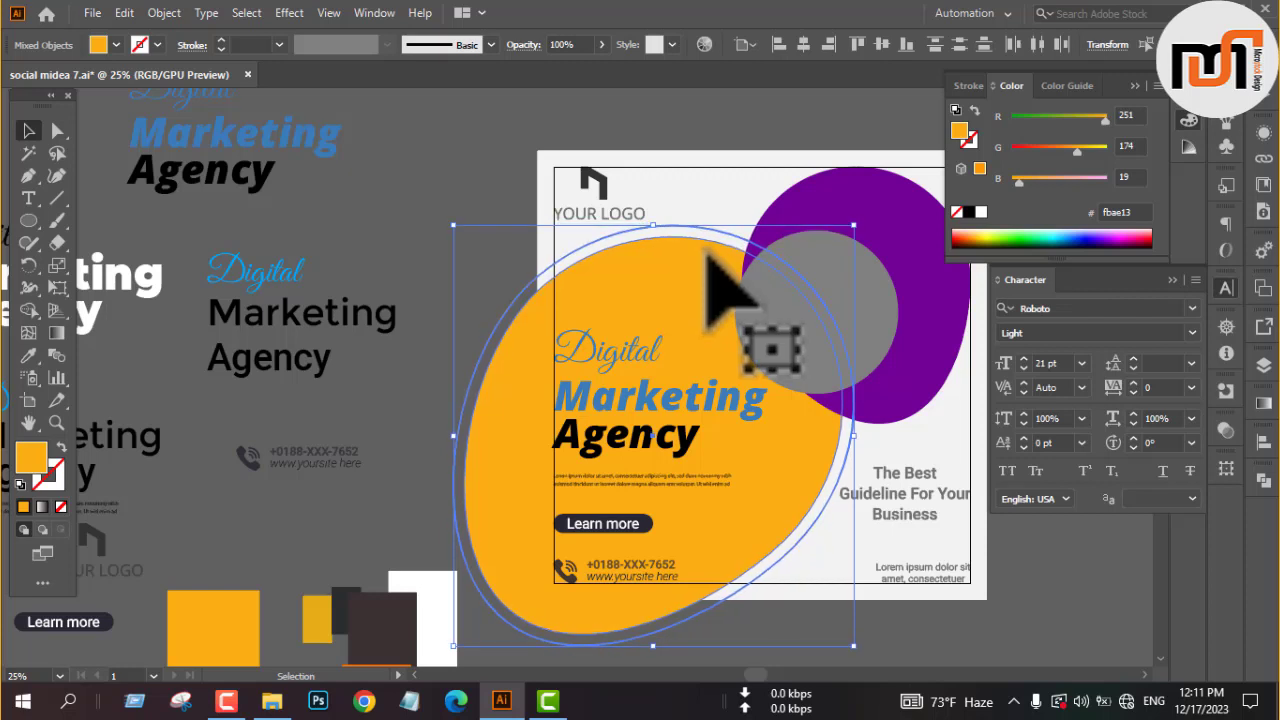
pyautogui.click(474, 172)
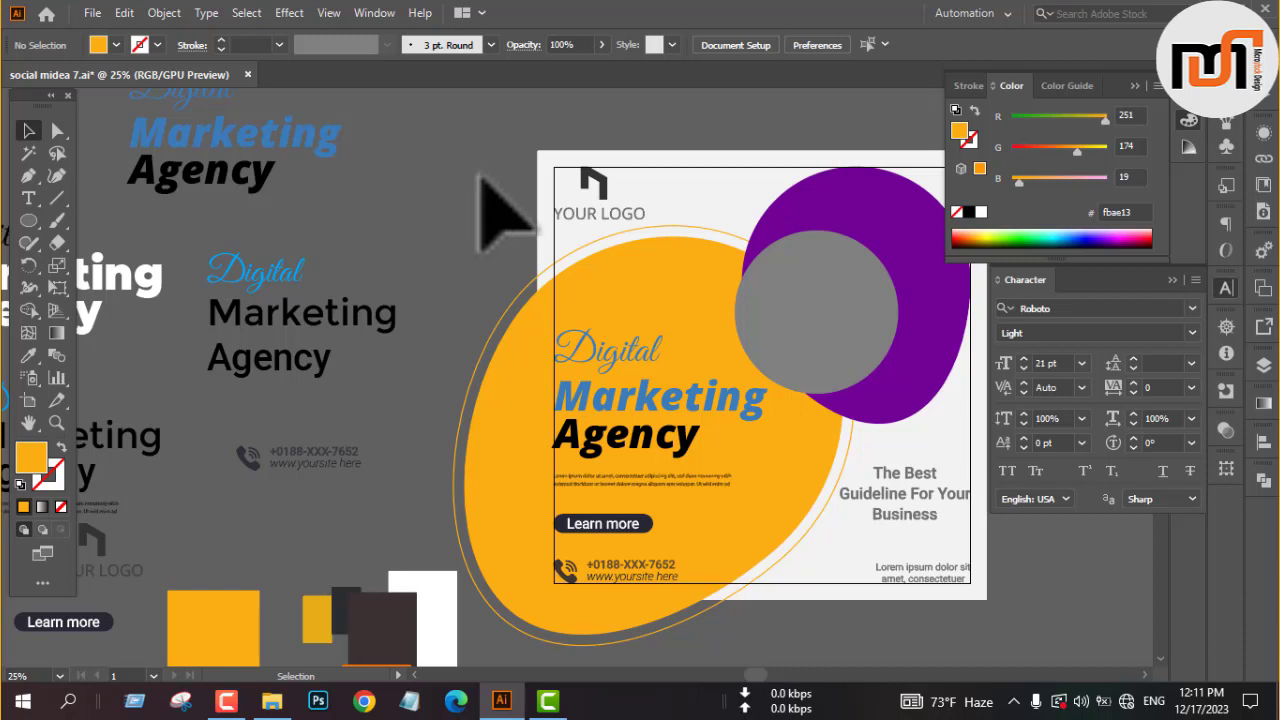
# Recolor the logo icon above "YOUR LOGO" with the yellow-orange fill sampled from the large blob.
pyautogui.scroll(4, 588, 172)
pyautogui.click(578, 170)
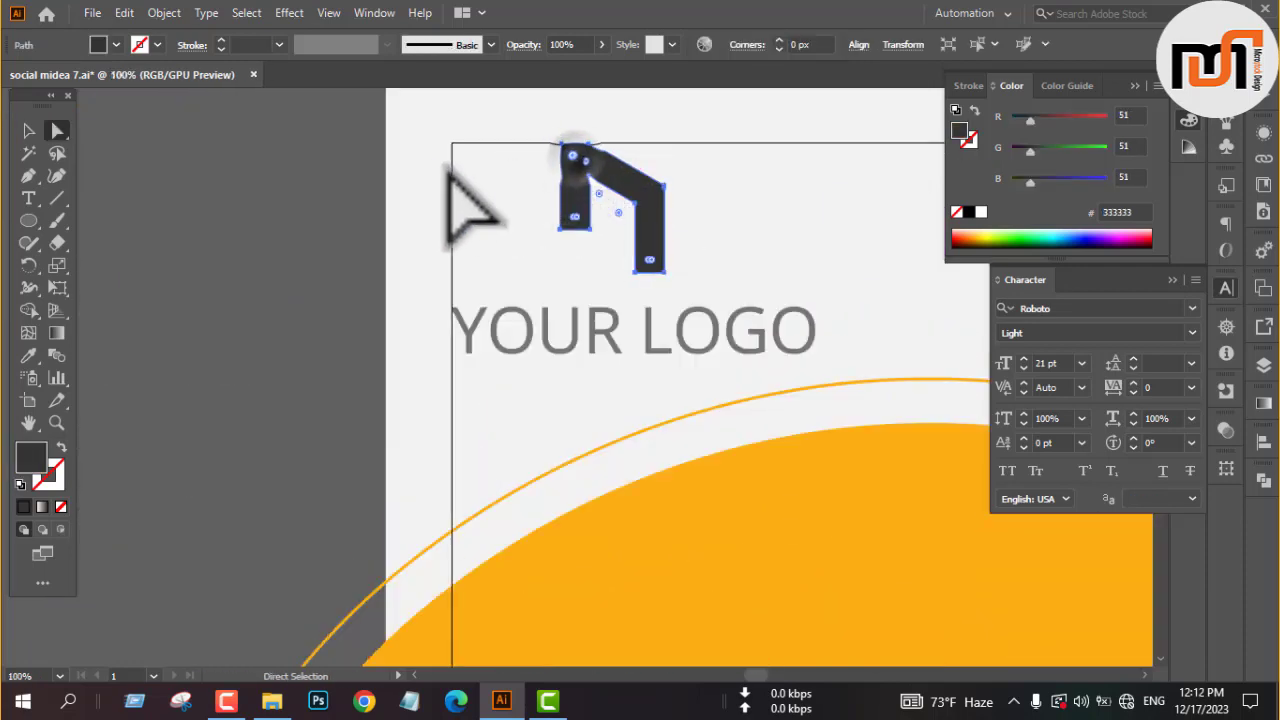
pyautogui.scroll(-2, 445, 172)
pyautogui.press('i')
pyautogui.click(640, 430)
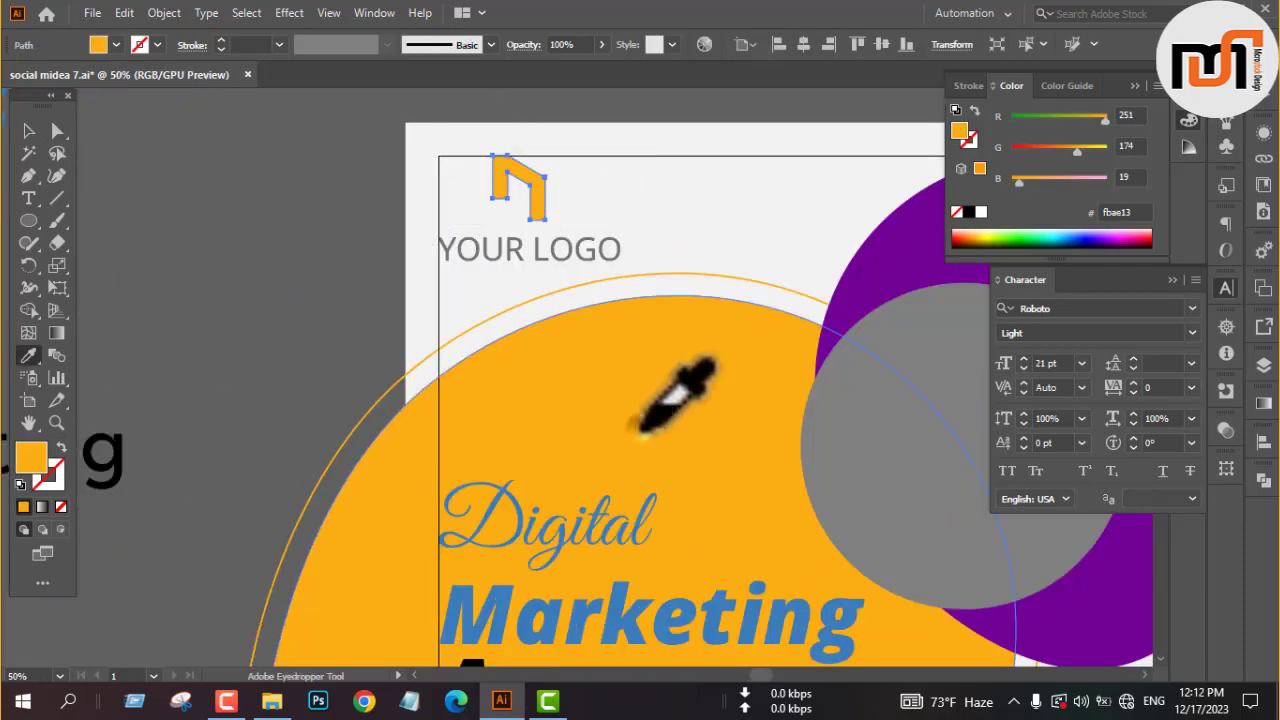
pyautogui.press('v')
pyautogui.click(329, 286)
pyautogui.scroll(-2, 345, 286)
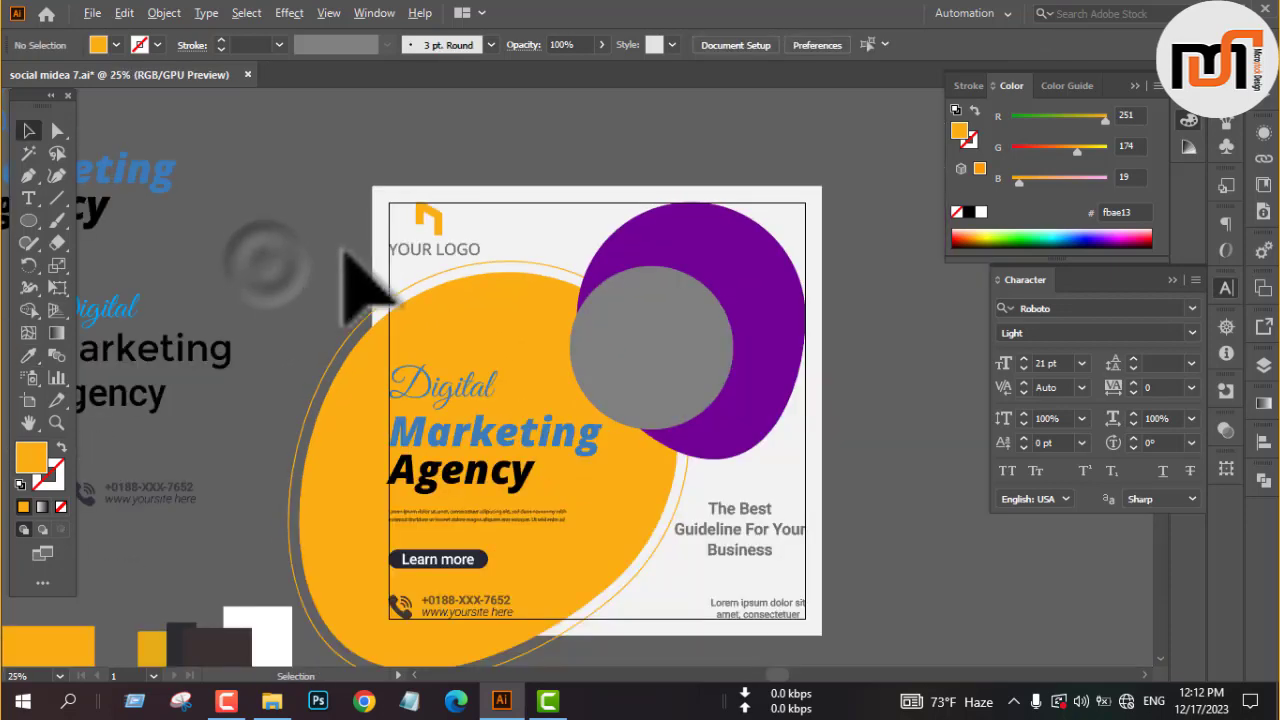
# Expand the thin yellow-orange outline group around the large blob once more.
pyautogui.click(331, 353)
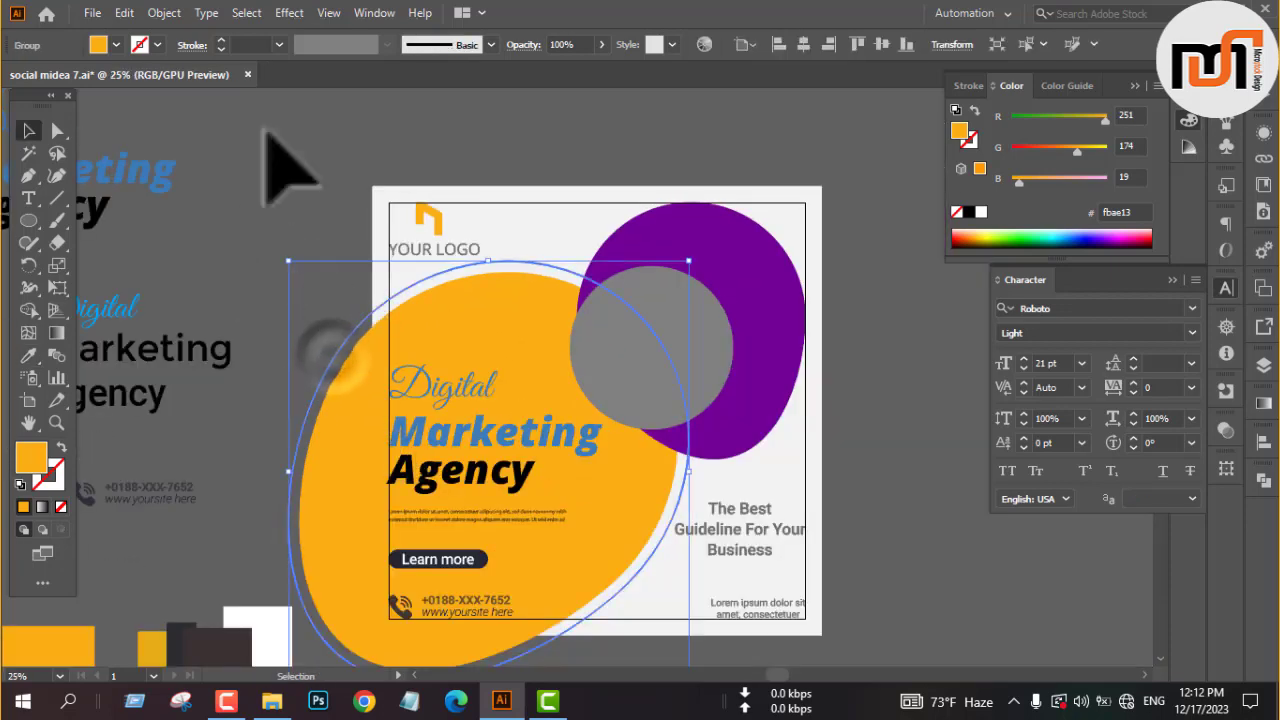
pyautogui.click(164, 12)
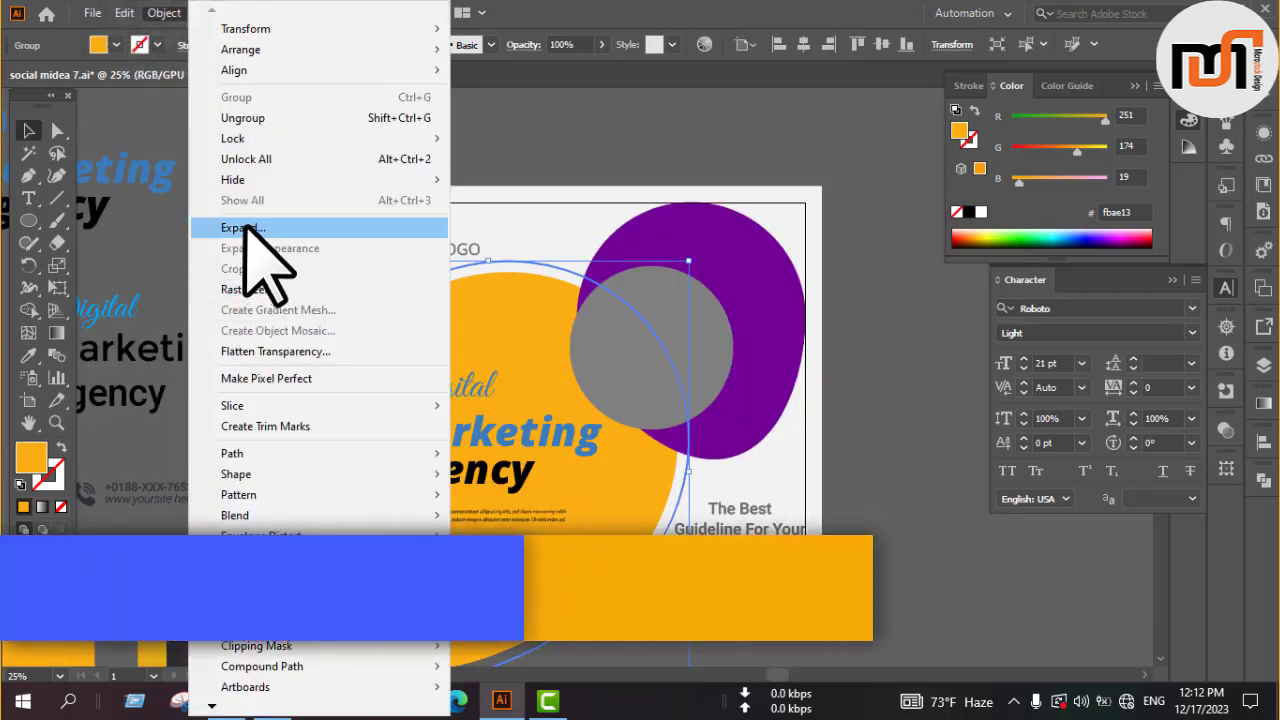
pyautogui.click(246, 227)
pyautogui.click(335, 200)
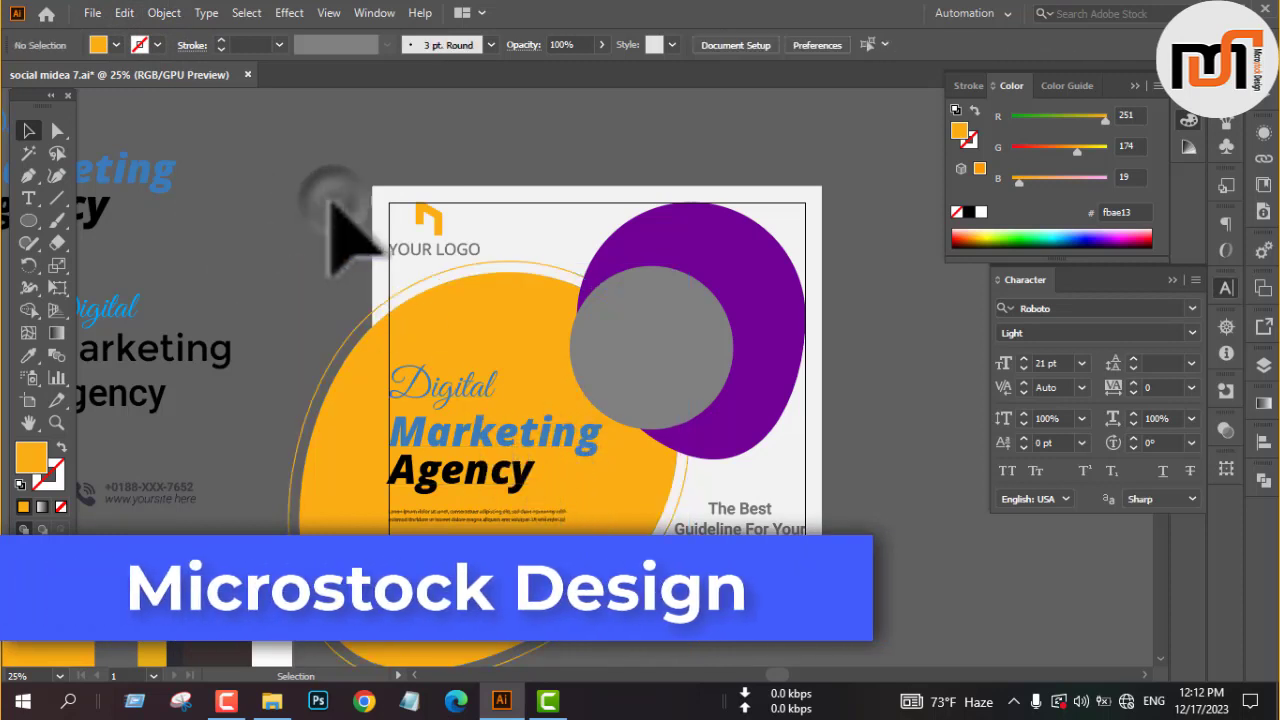
# Examine the reference agency post templates below the artwork and compare their layout with the current design.
pyautogui.scroll(-1, 335, 200)
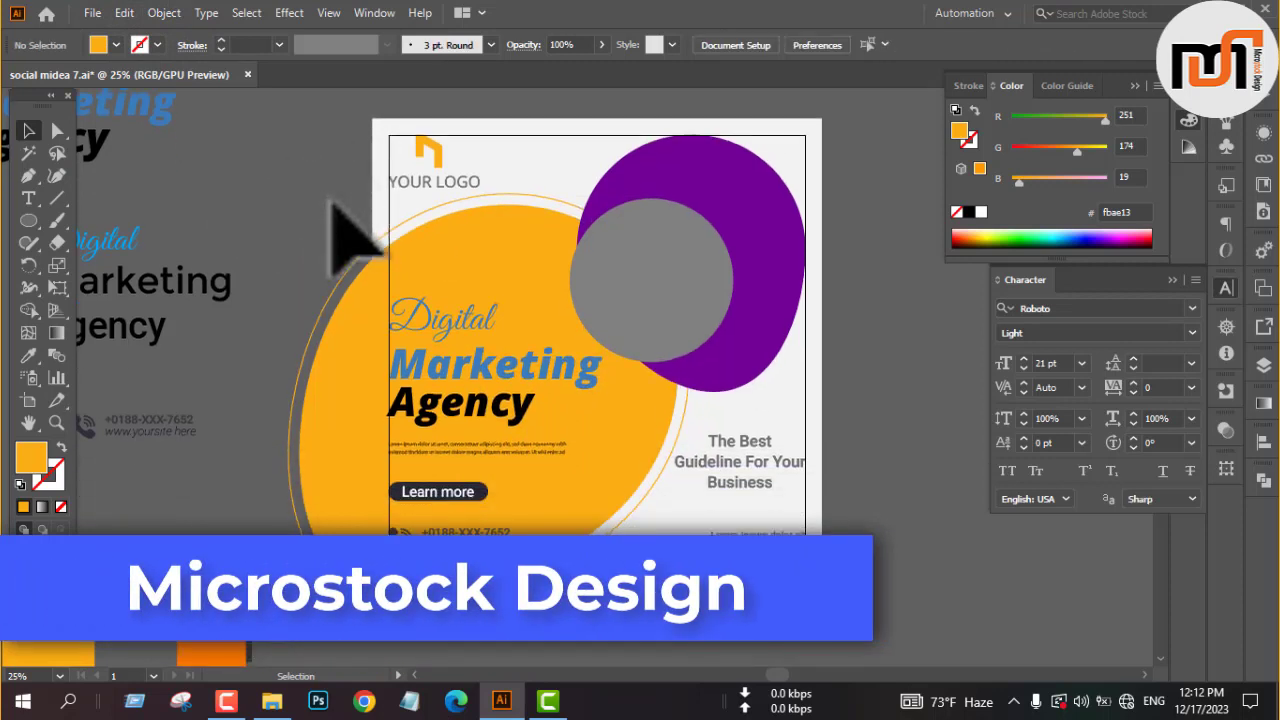
pyautogui.scroll(-4, 335, 205)
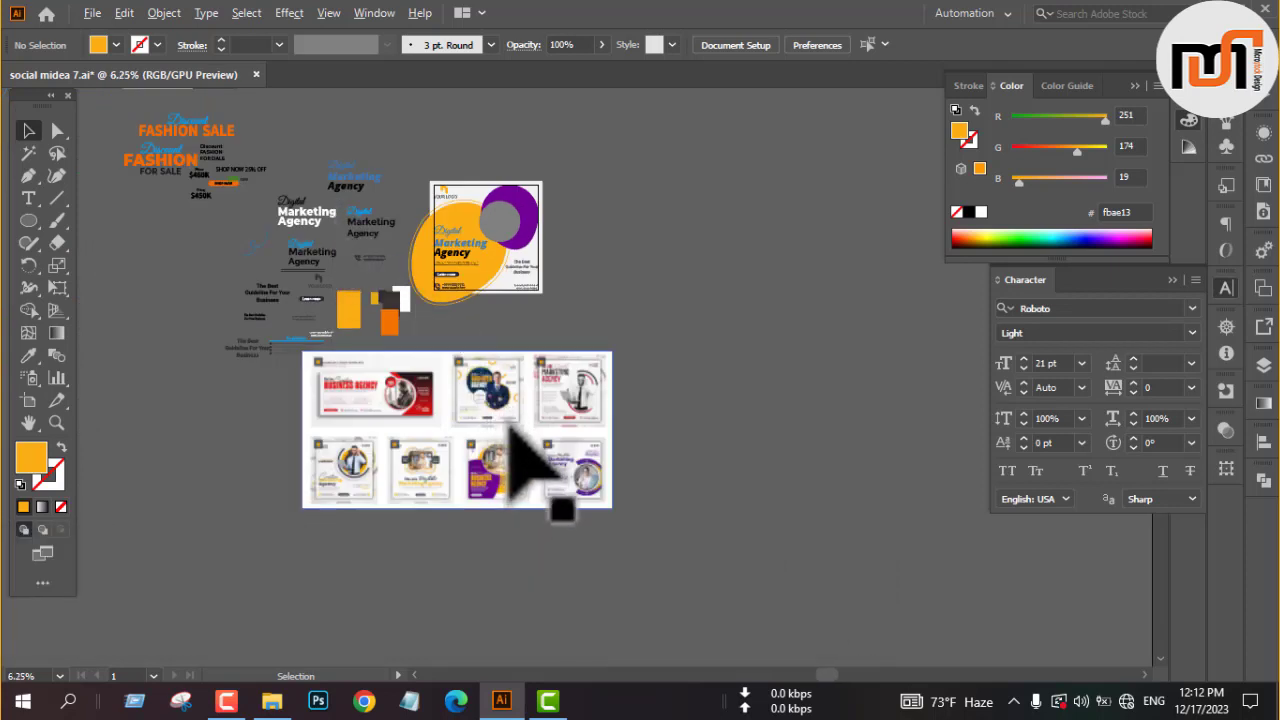
pyautogui.scroll(3, 512, 420)
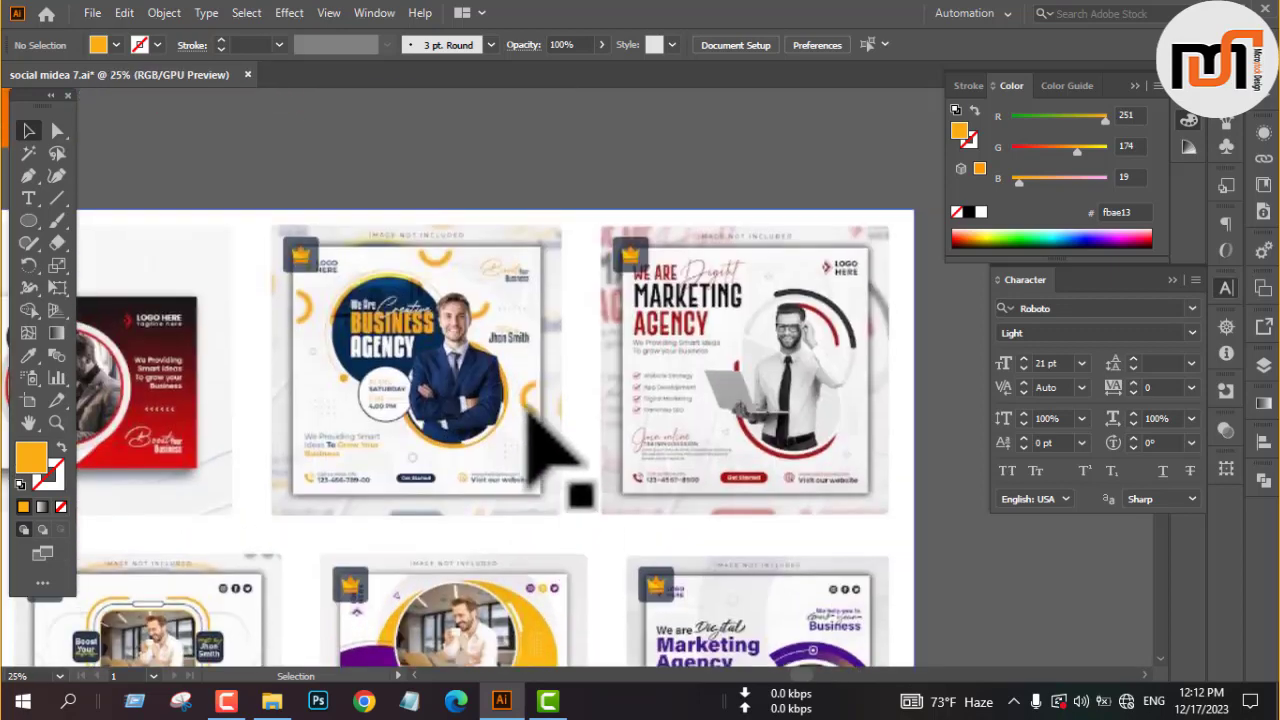
pyautogui.scroll(3, 510, 280)
pyautogui.scroll(2, 477, 166)
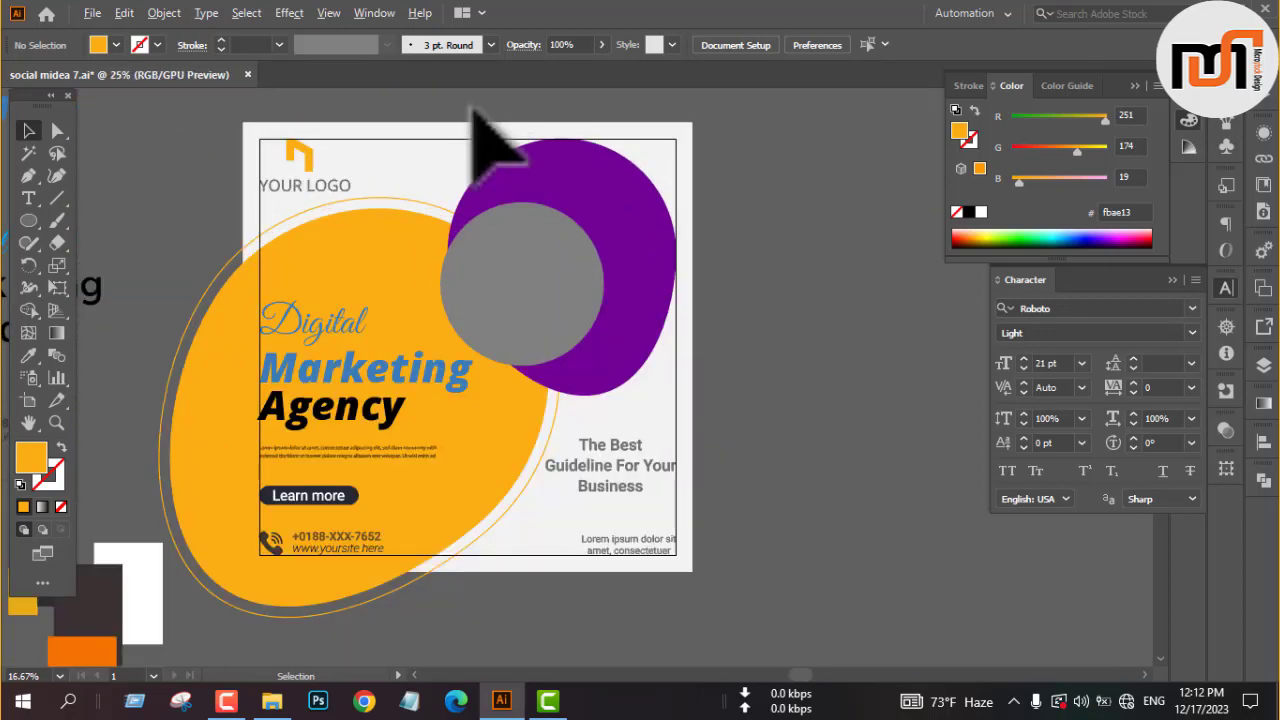
pyautogui.scroll(-1, 474, 110)
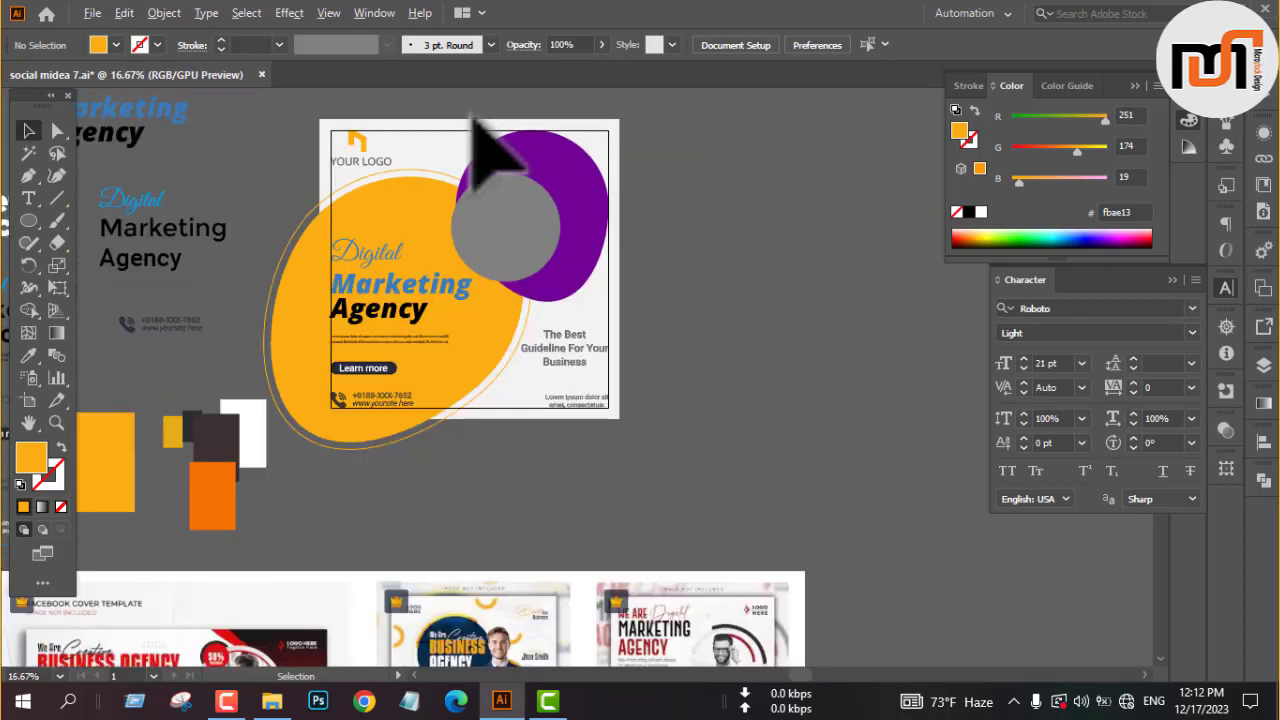
# Trim the parts of the yellow-orange blob and its outline that extend beyond the light gray background square with the Shape Builder.
pyautogui.click(706, 248)
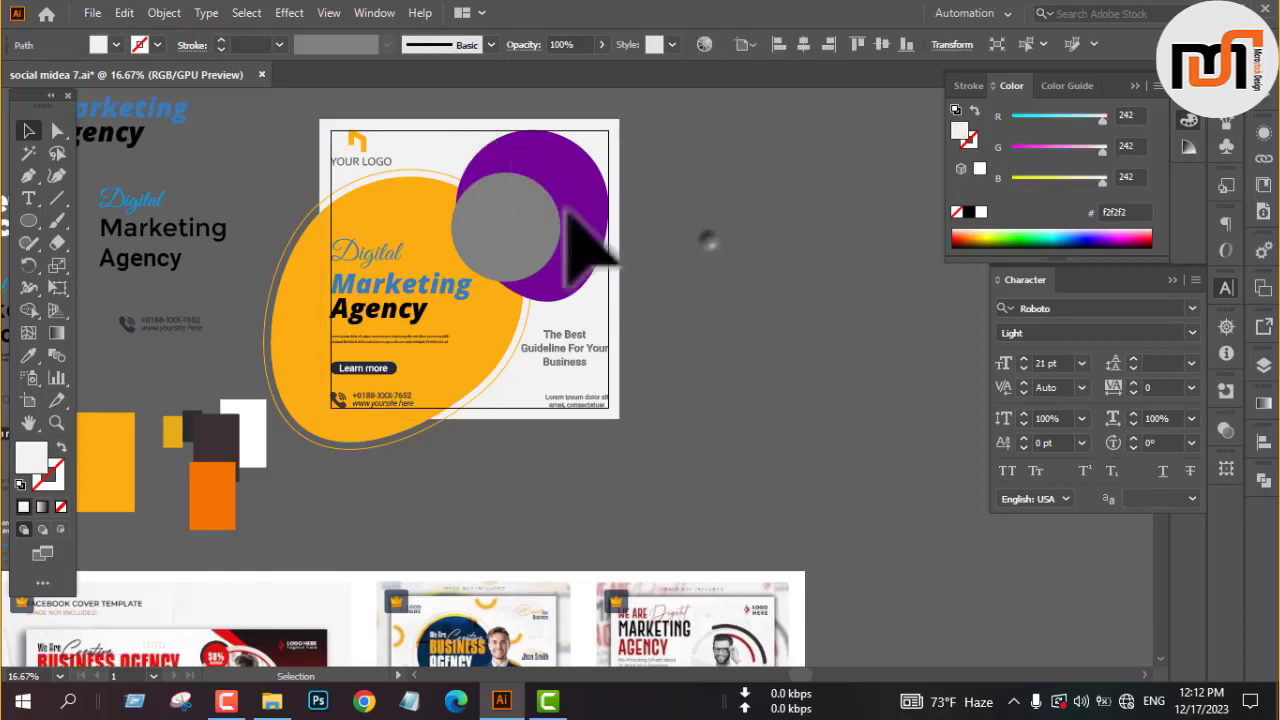
pyautogui.scroll(2, 330, 280)
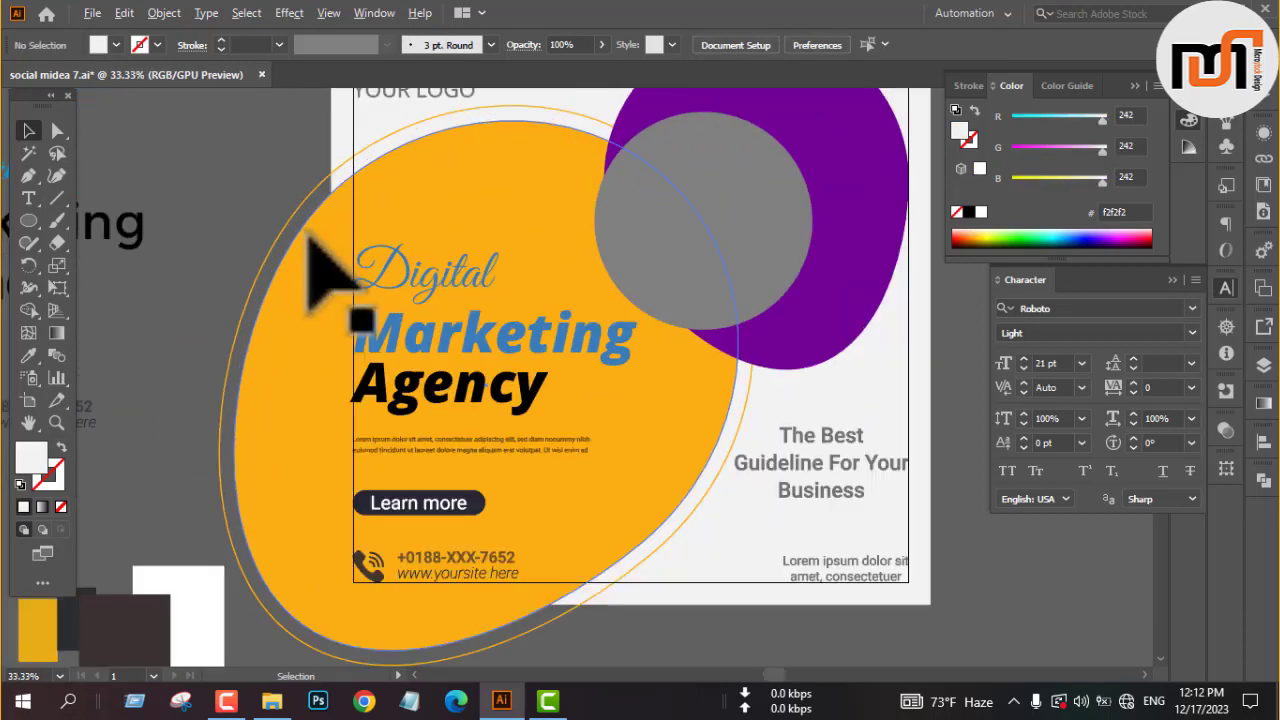
pyautogui.click(272, 155)
pyautogui.moveTo(379, 199); pyautogui.dragTo(380, 198)
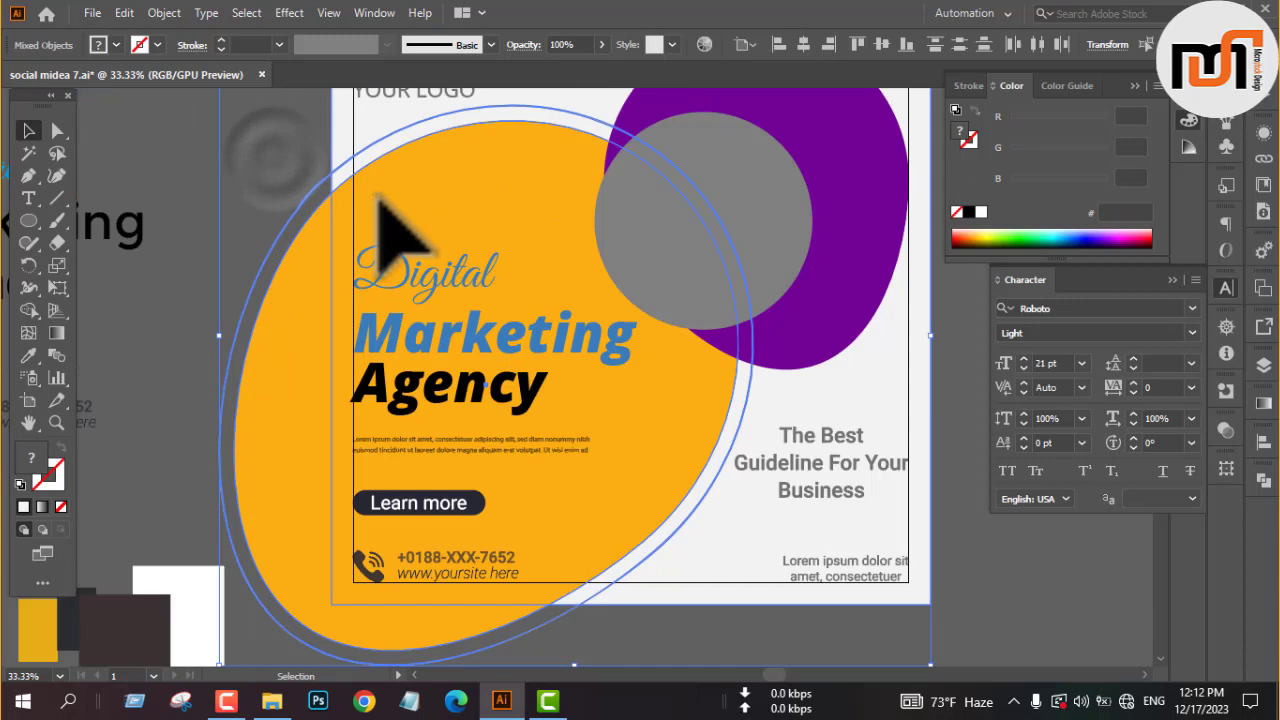
pyautogui.click(32, 312)
pyautogui.moveTo(208, 246)
pyautogui.mouseDown()
pyautogui.moveTo(258, 296)
pyautogui.moveTo(263, 337)
pyautogui.mouseUp()
pyautogui.press('v')
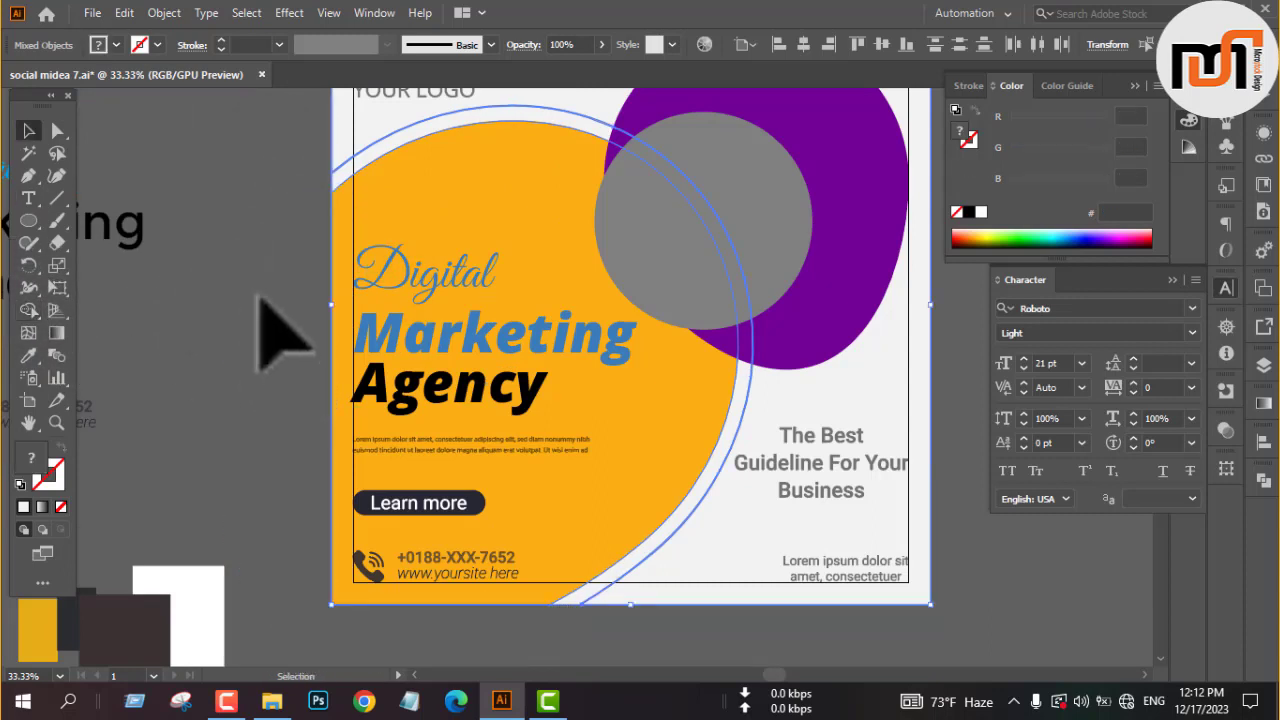
pyautogui.click(252, 286)
# Fill the gray image circle over the purple blob with light gray CCCCCC.
pyautogui.scroll(-1, 458, 297)
pyautogui.scroll(1, 458, 294)
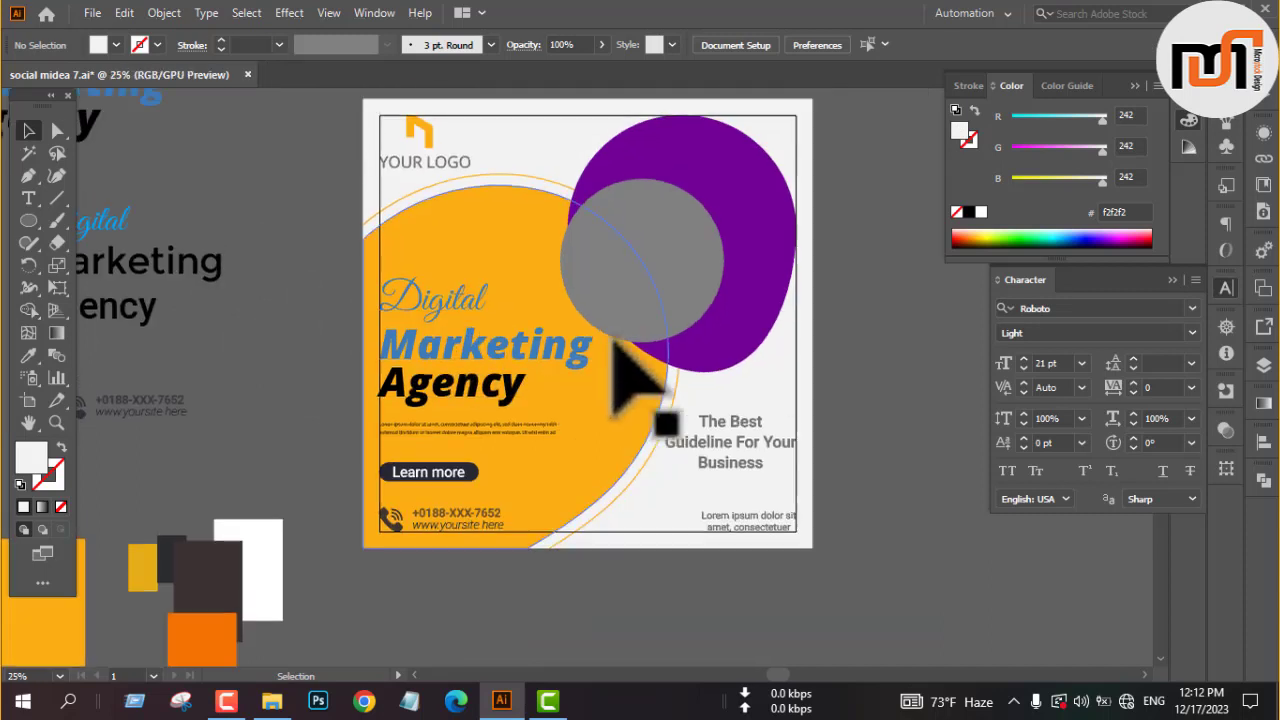
pyautogui.click(636, 287)
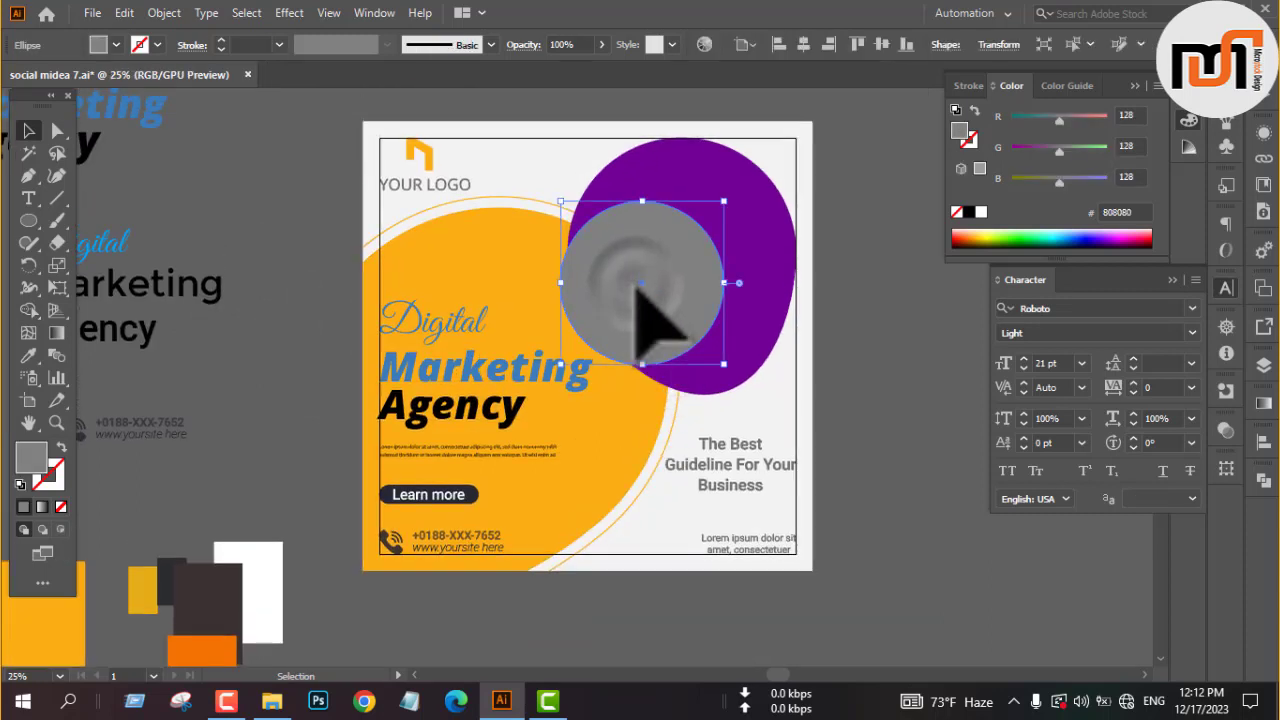
pyautogui.click(114, 45)
pyautogui.click(160, 126)
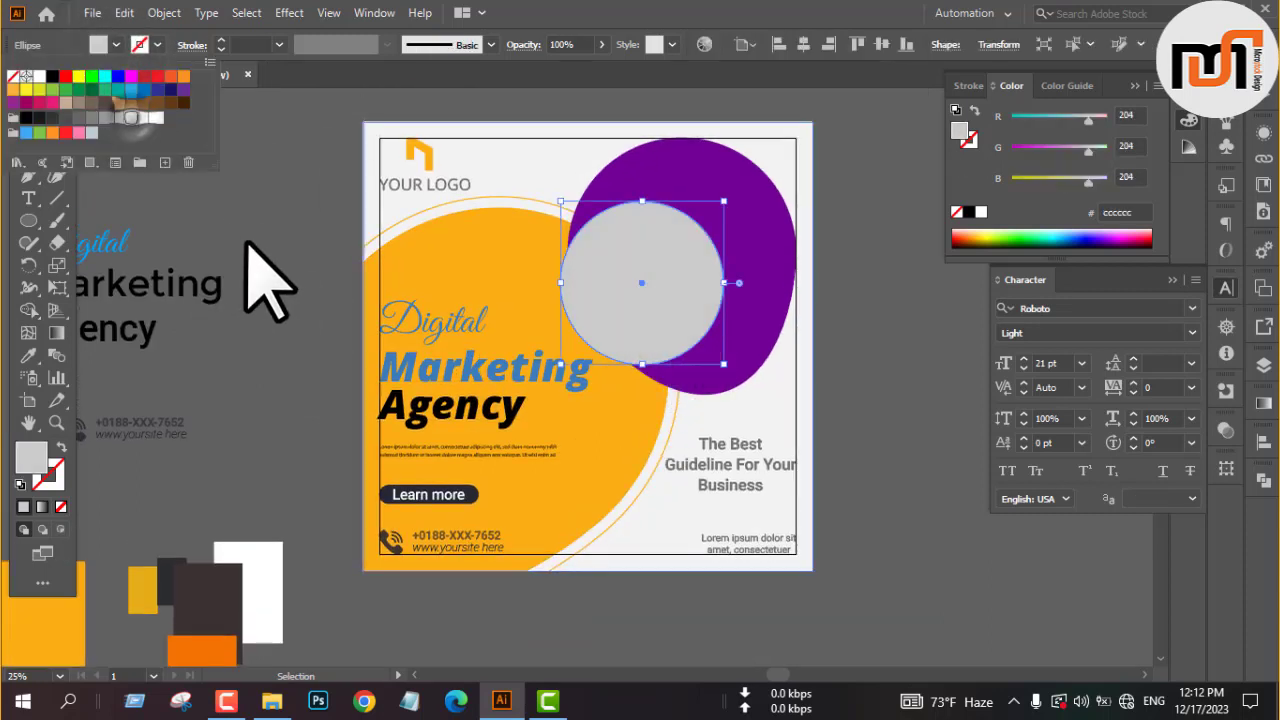
pyautogui.click(257, 240)
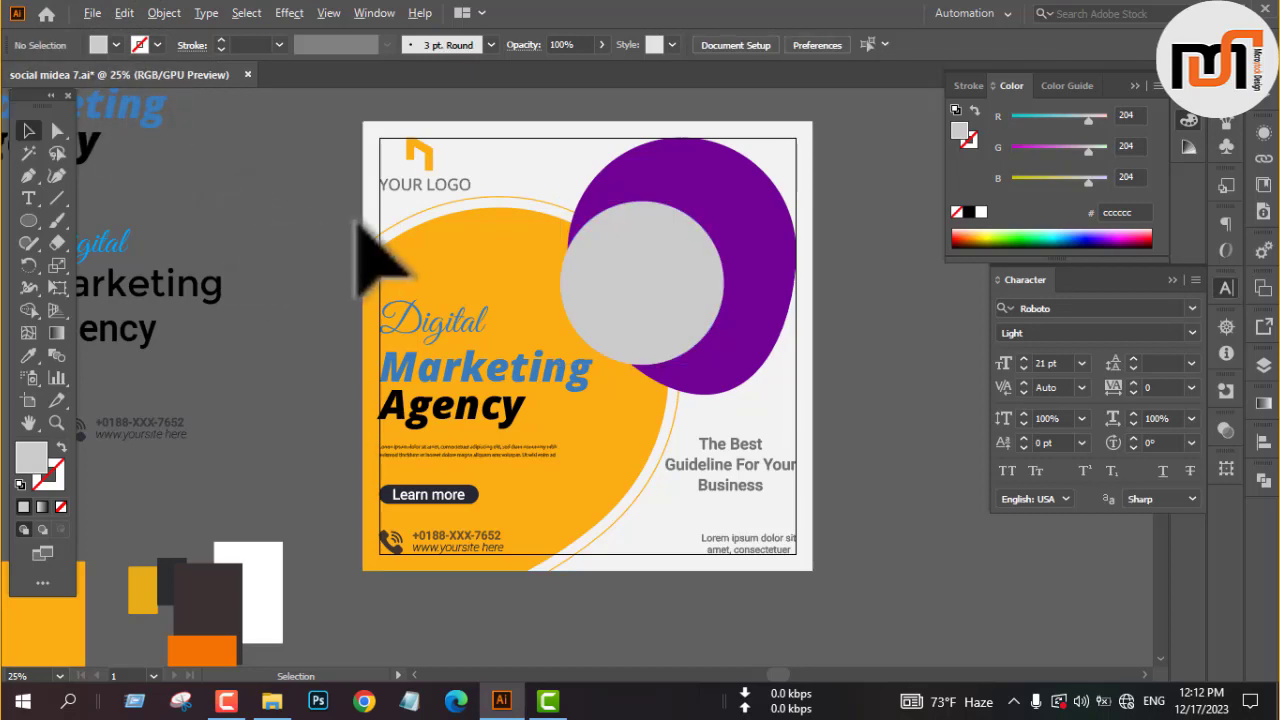
# Move the light gray F2F2F2 background square out of the design onto the empty canvas beside it.
pyautogui.scroll(-3, 357, 222)
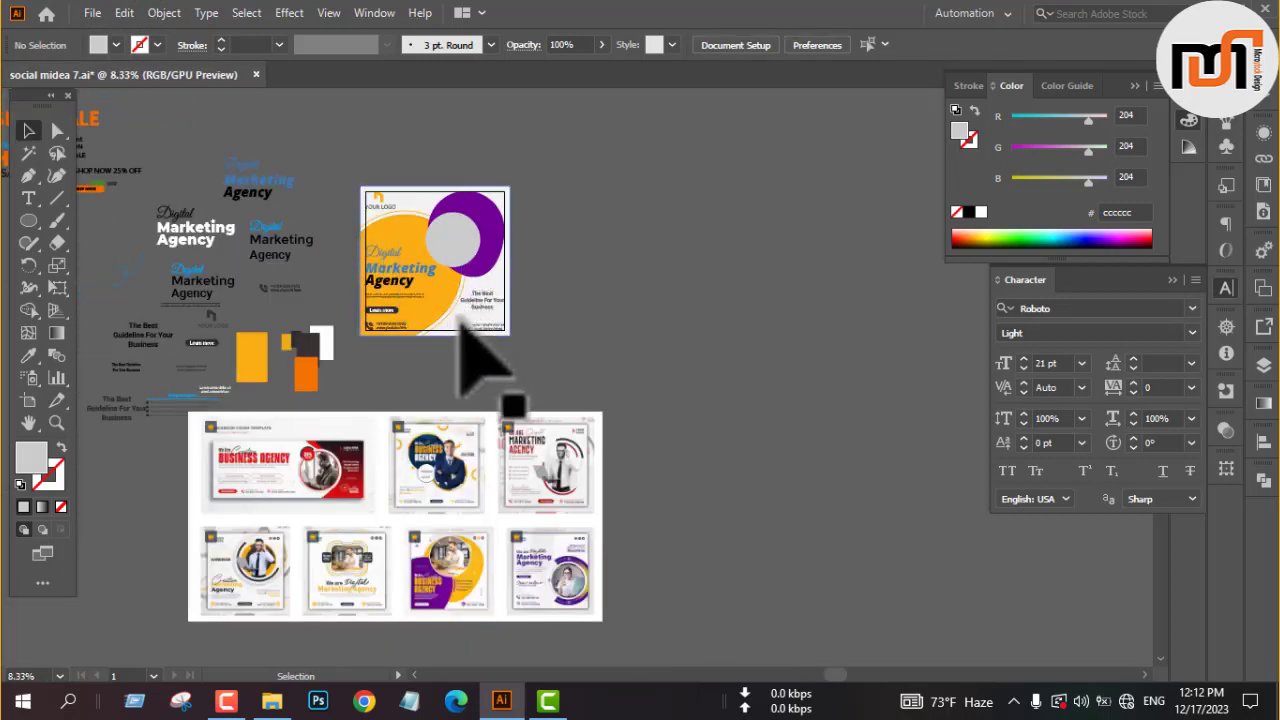
pyautogui.moveTo(457, 320); pyautogui.dragTo(726, 320)
pyautogui.click(570, 372)
pyautogui.press('space')
pyautogui.moveTo(413, 350); pyautogui.dragTo(645, 387)
pyautogui.scroll(-1, 545, 320)
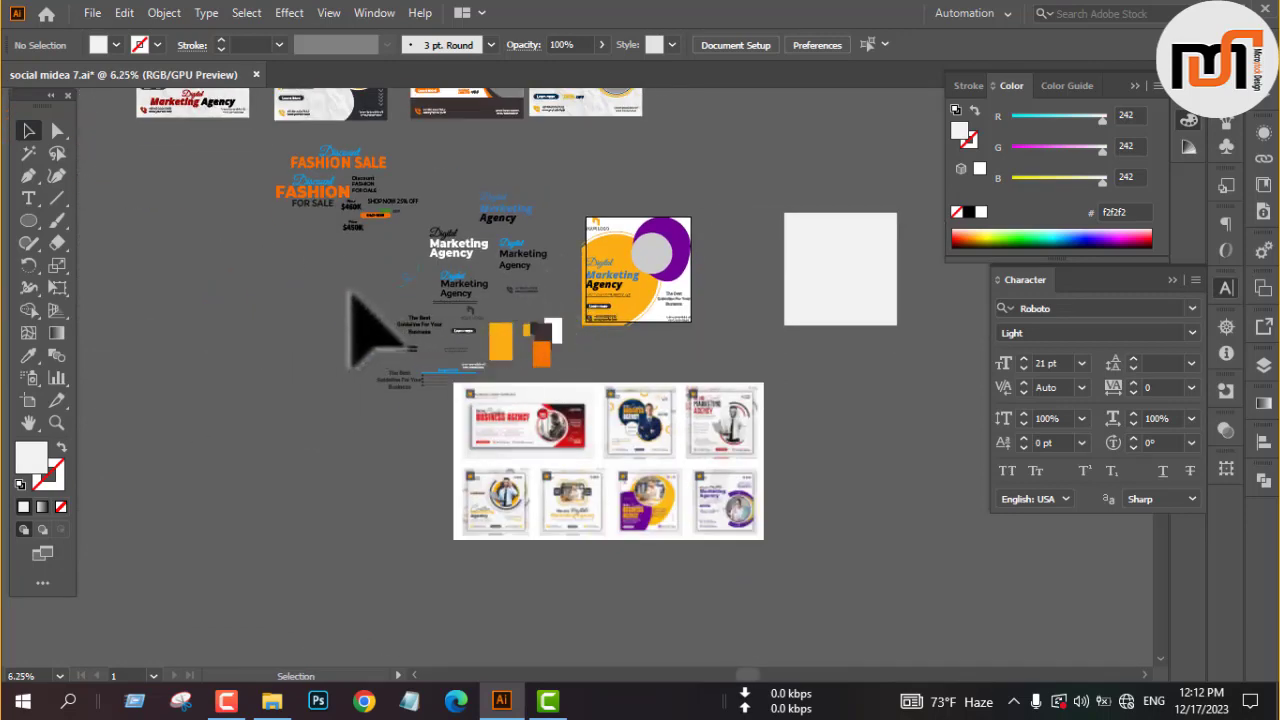
# Look through the finished agency posts above the design for one with a crumpled paper background.
pyautogui.press('space')
pyautogui.moveTo(350, 292); pyautogui.dragTo(243, 343)
pyautogui.scroll(3, 612, 330)
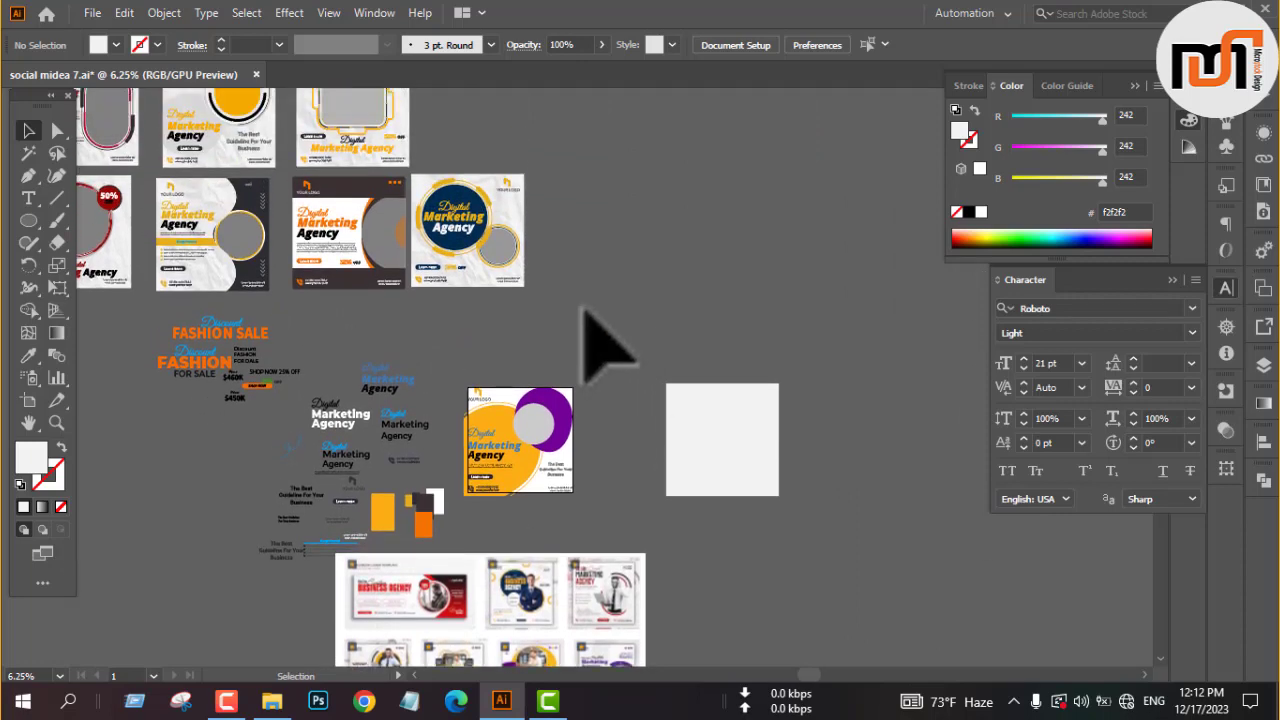
pyautogui.scroll(1, 457, 186)
pyautogui.keyDown('alt'); pyautogui.scroll(3, 440, 175); pyautogui.keyUp('alt')
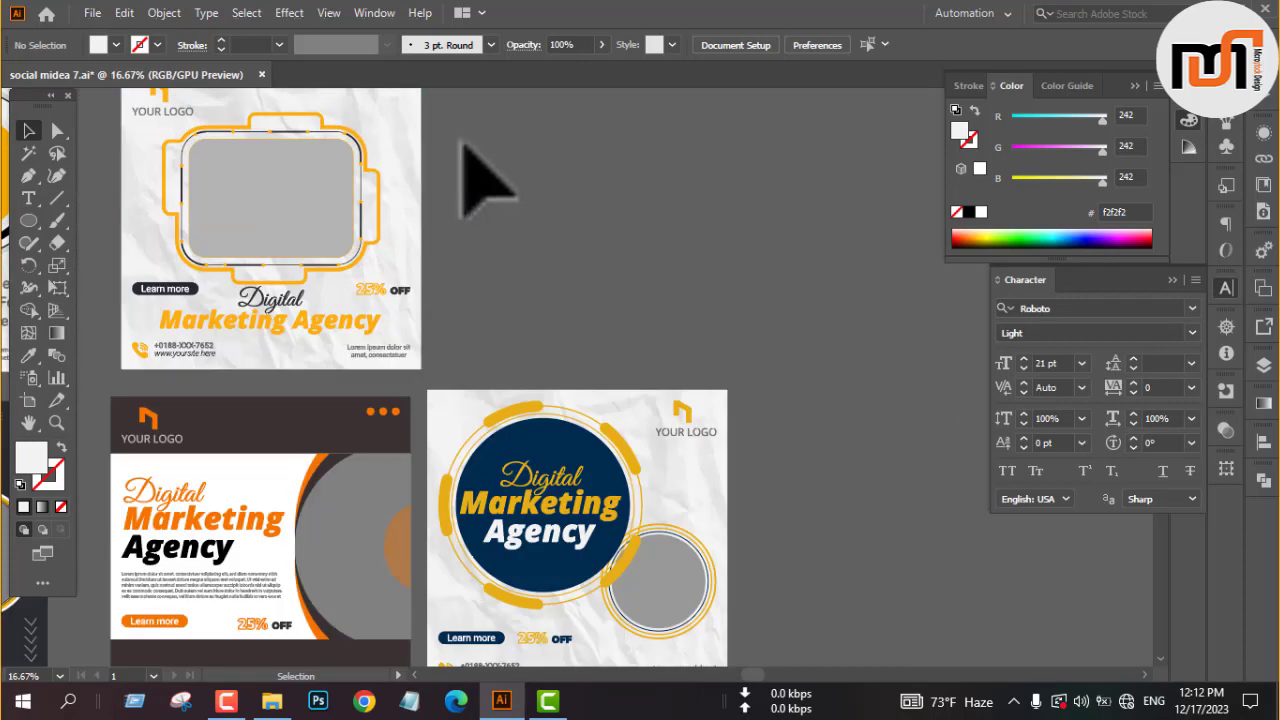
pyautogui.moveTo(457, 142); pyautogui.dragTo(396, 147)
pyautogui.click(485, 211)
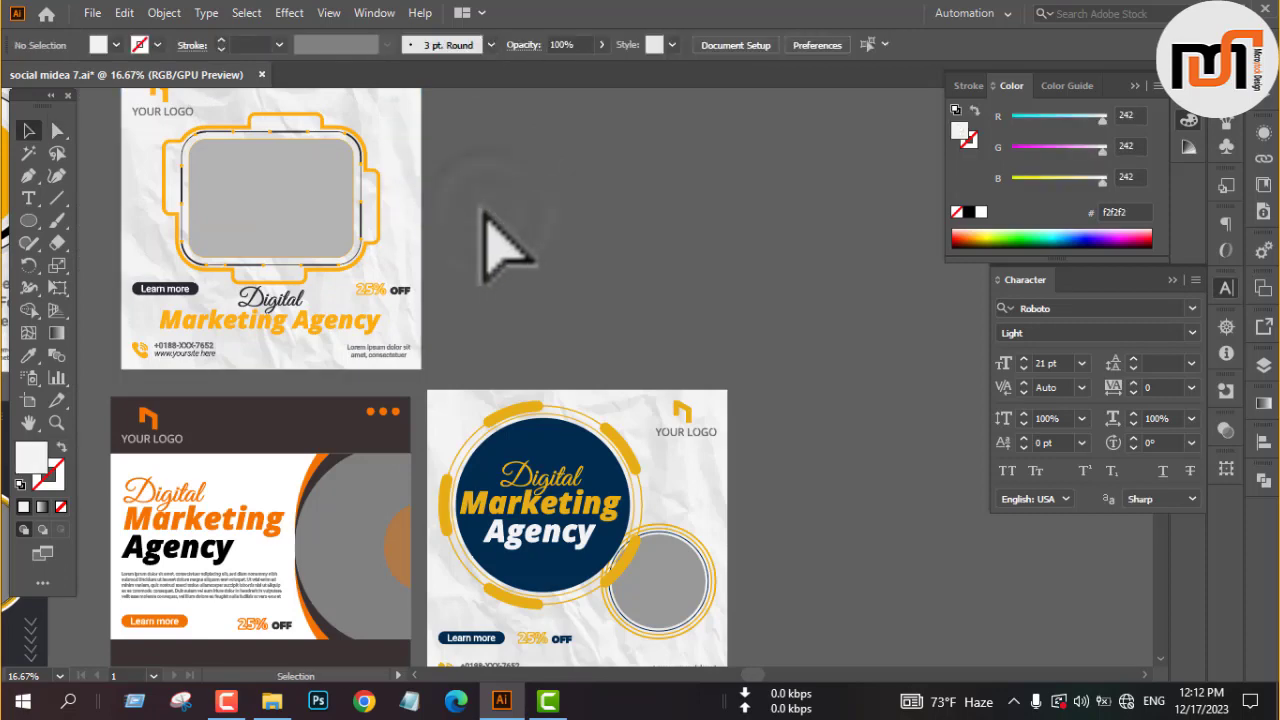
pyautogui.click(388, 250)
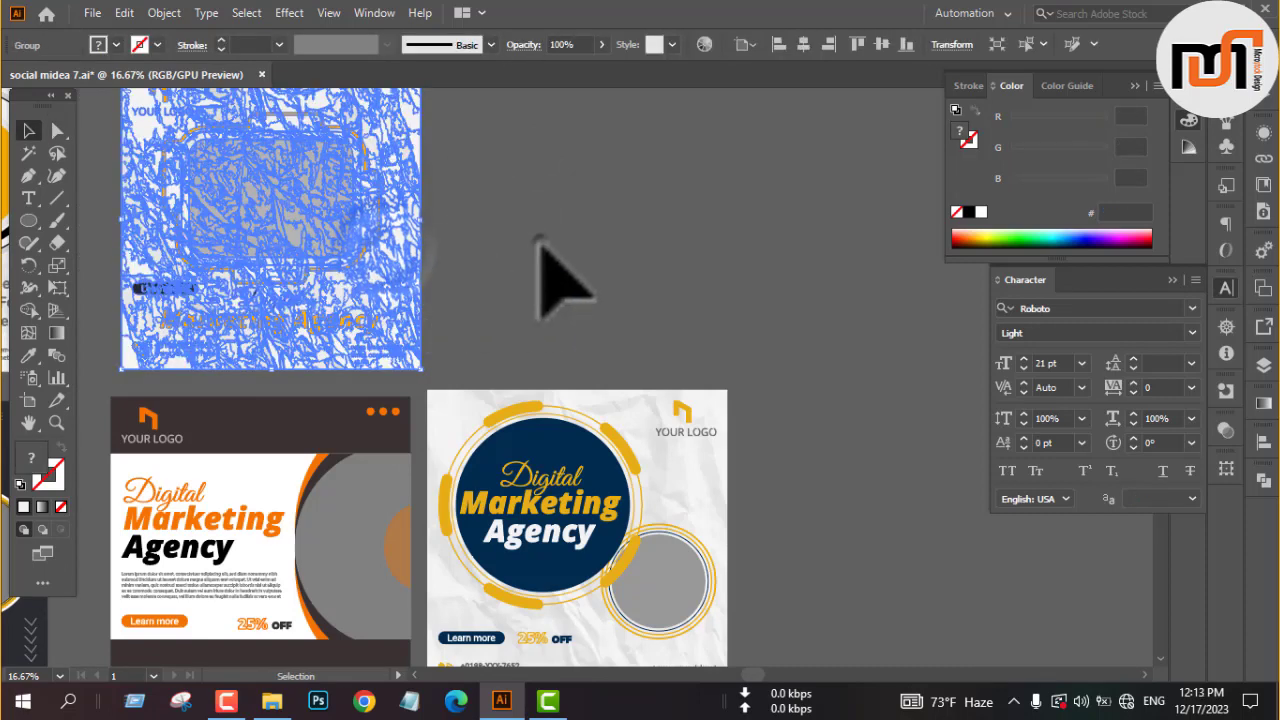
pyautogui.click(540, 248)
pyautogui.scroll(-2, 714, 425)
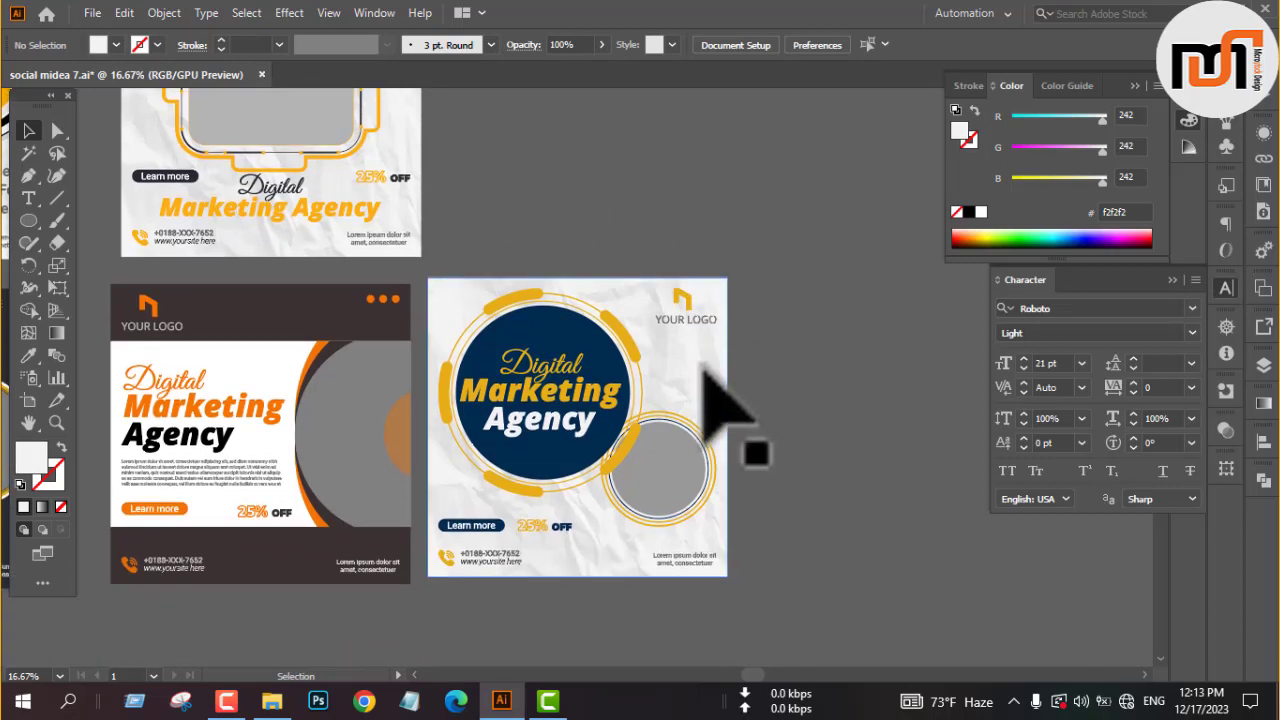
# Ungroup the finished post with the dark blue heading circle and crumpled paper background.
pyautogui.click(703, 367)
pyautogui.rightClick(697, 368)
pyautogui.click(752, 200)
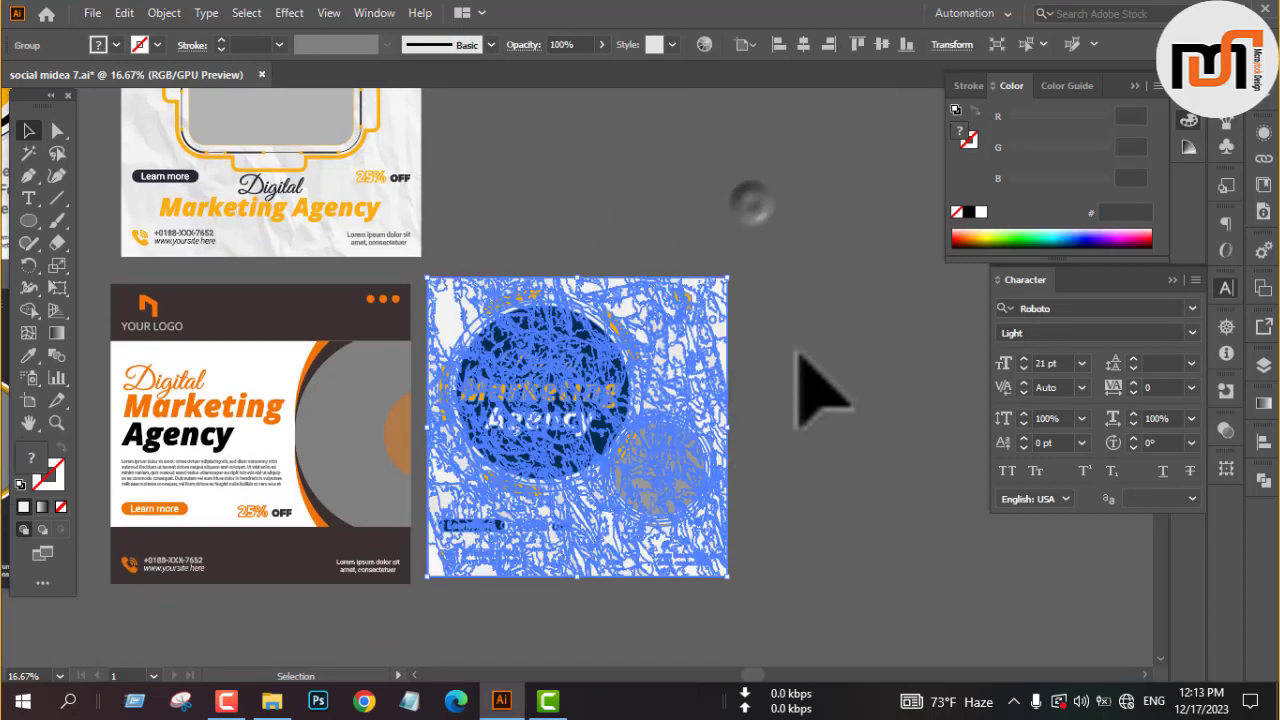
pyautogui.click(799, 350)
# Copy the crumpled paper background of the dark blue circle post to the empty canvas below and beside it.
pyautogui.moveTo(766, 364); pyautogui.dragTo(685, 387)
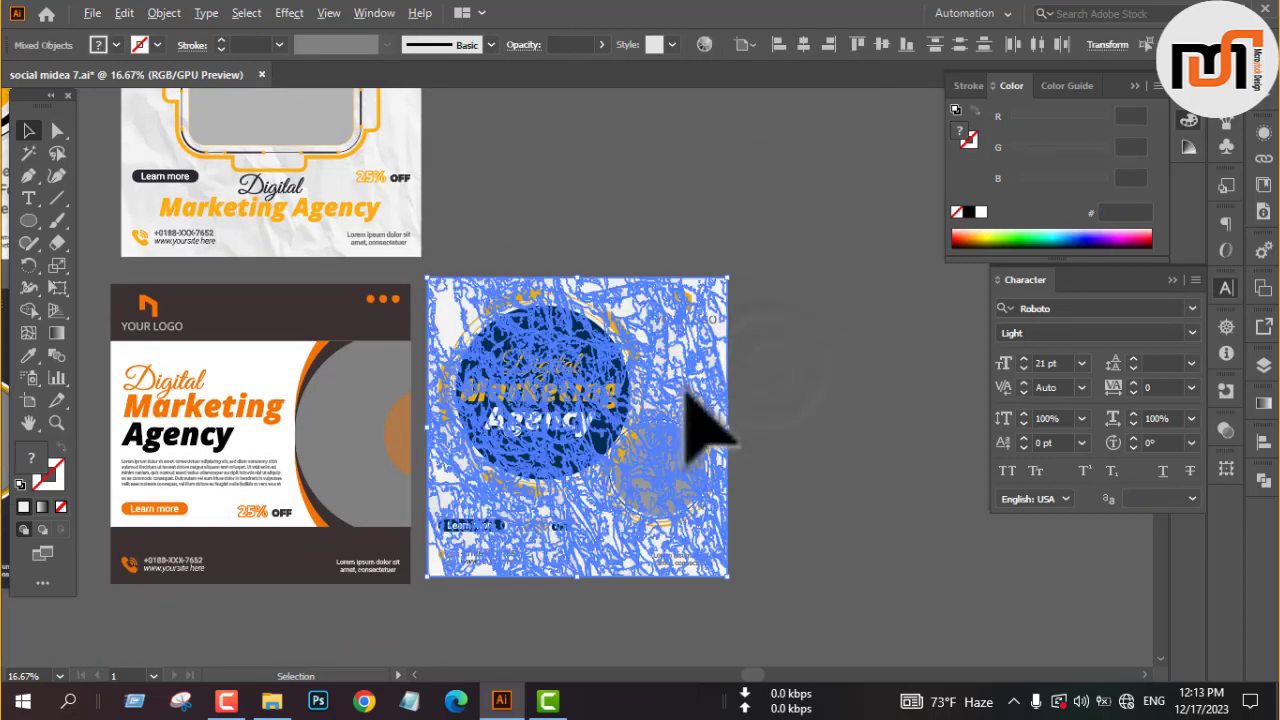
pyautogui.moveTo(780, 440); pyautogui.dragTo(976, 532)
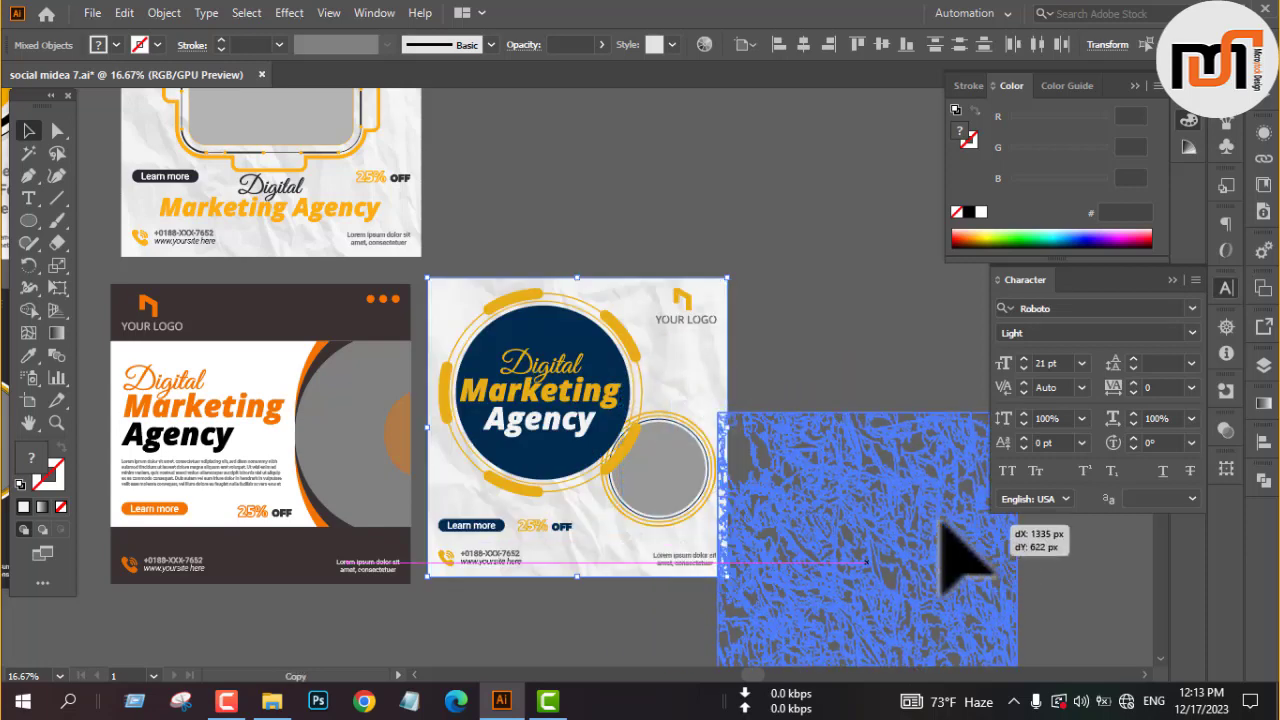
pyautogui.moveTo(878, 515); pyautogui.dragTo(871, 509)
pyautogui.moveTo(777, 500); pyautogui.dragTo(860, 495)
pyautogui.click(840, 390)
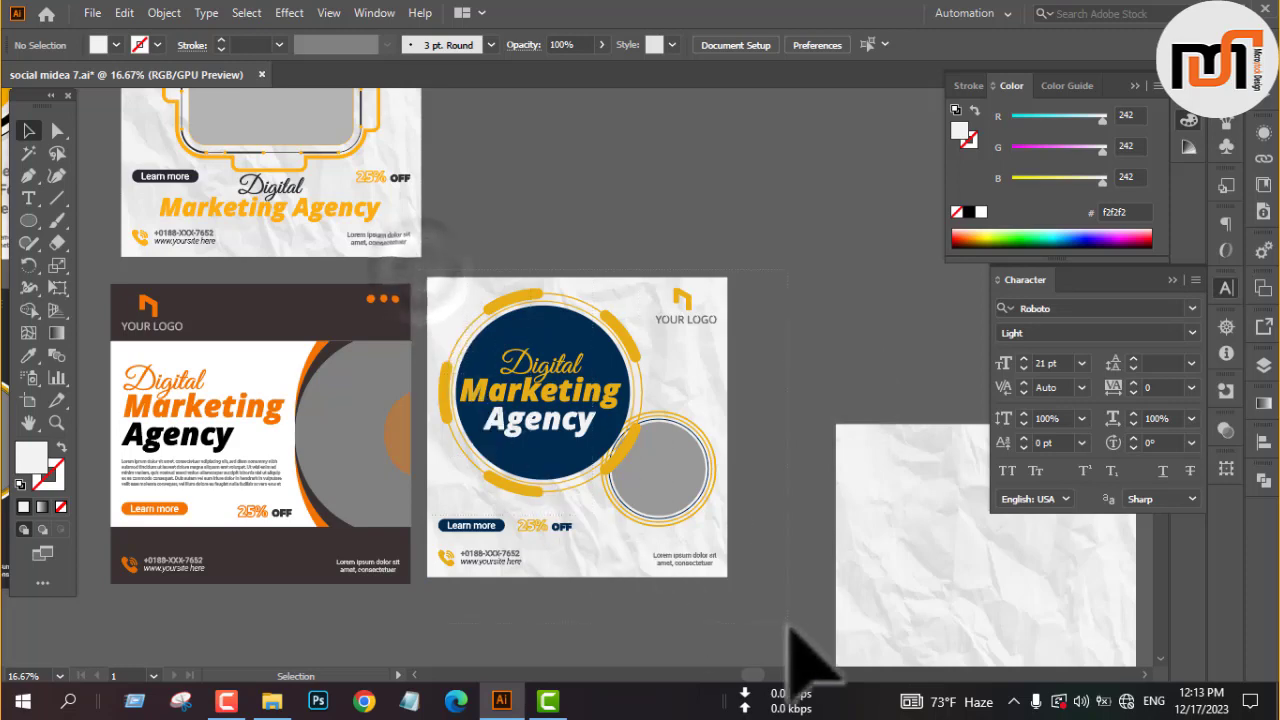
# Group all objects of the dark blue circle post back together.
pyautogui.moveTo(755, 592); pyautogui.dragTo(753, 590)
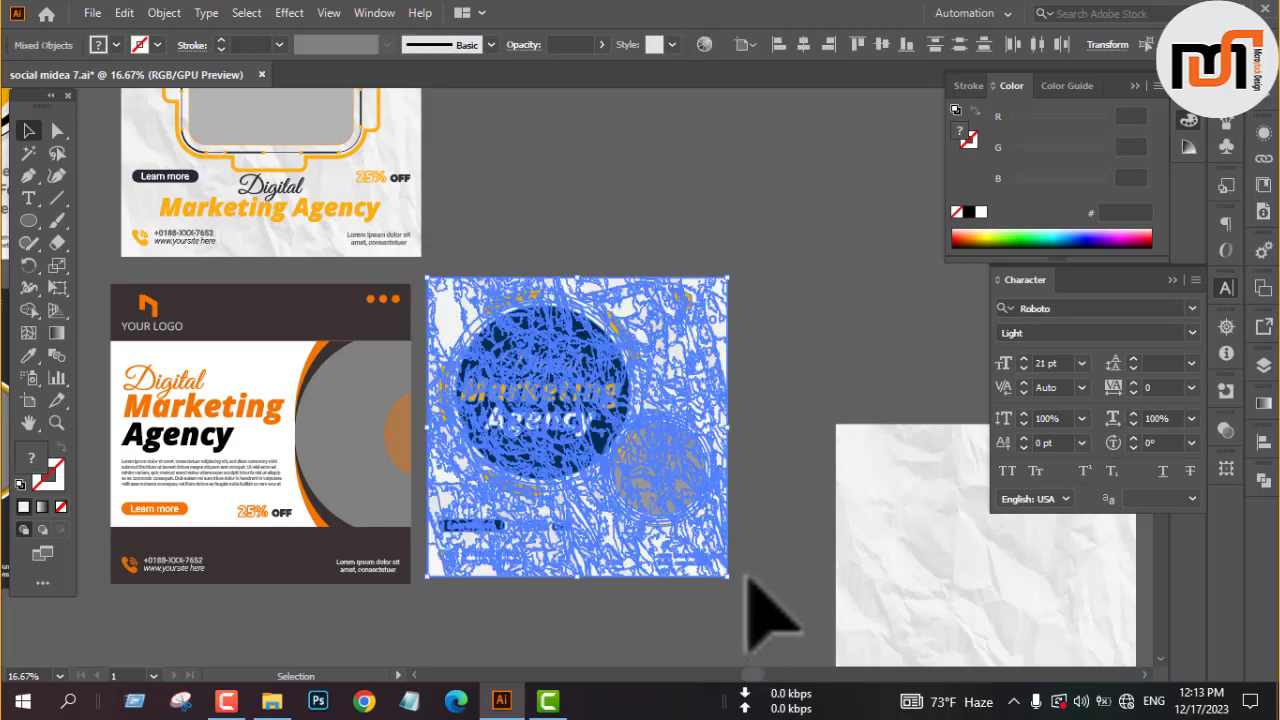
pyautogui.press('ctrl')
pyautogui.click(810, 462)
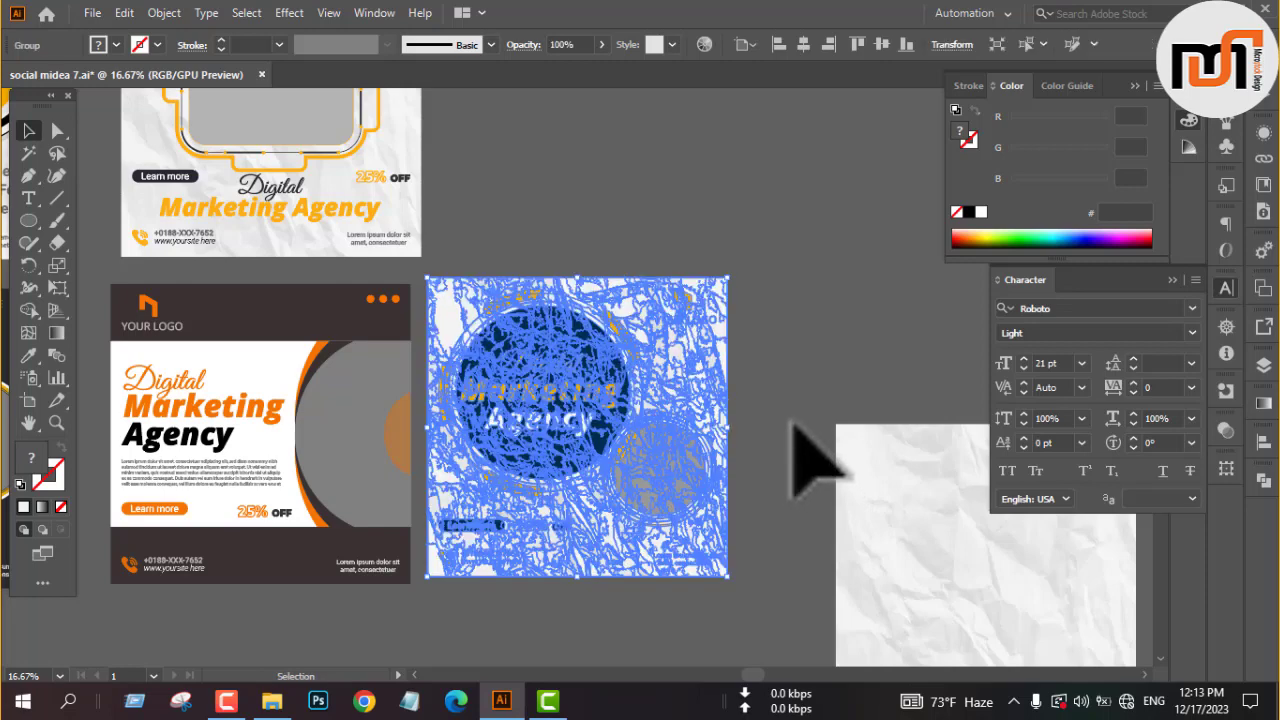
pyautogui.scroll(-2, 586, 343)
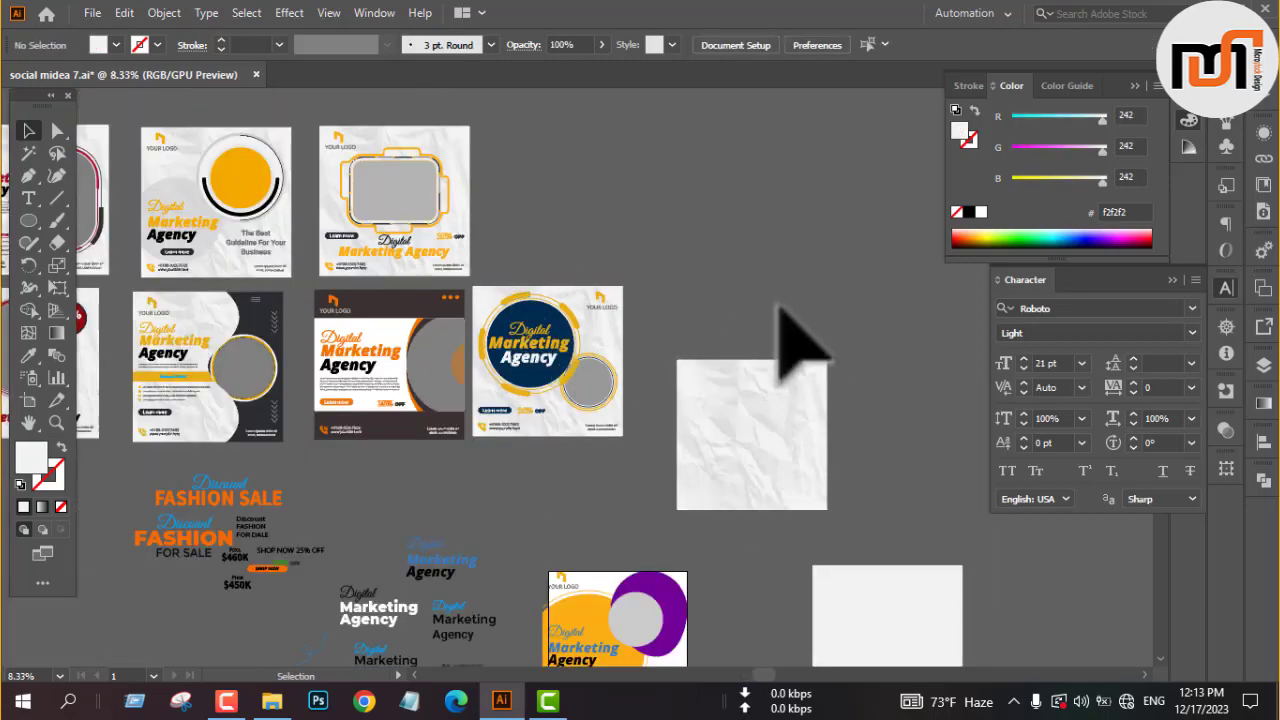
# Place a second copy of the crumpled paper background on the empty canvas beside the spare text elements.
pyautogui.scroll(-2, 780, 308)
pyautogui.scroll(-2, 800, 226)
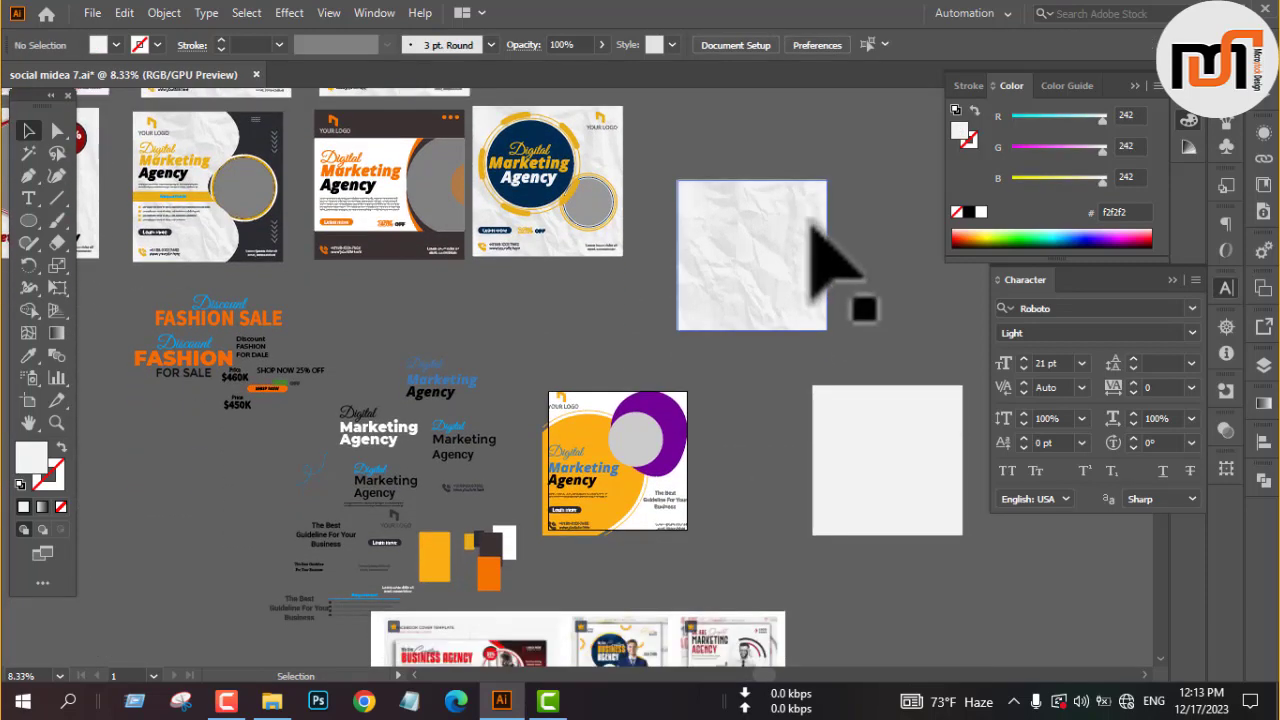
pyautogui.click(772, 280)
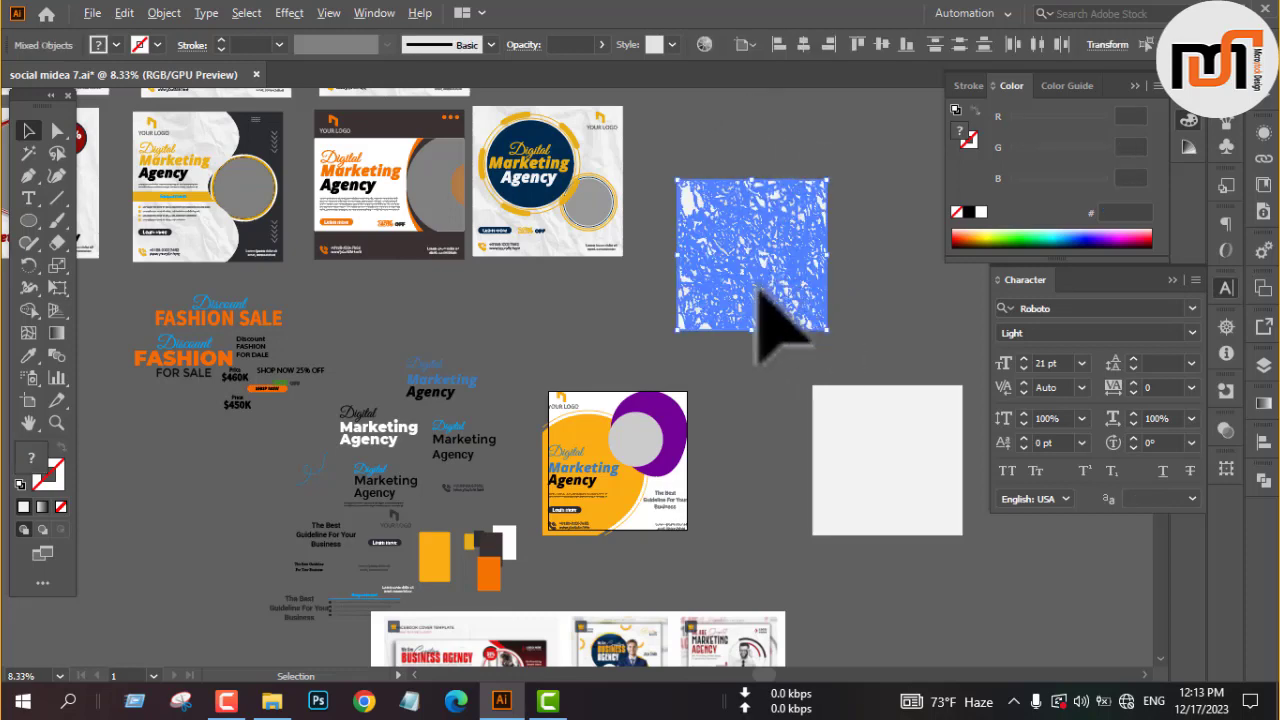
pyautogui.moveTo(757, 290); pyautogui.dragTo(205, 550)
pyautogui.click(757, 440)
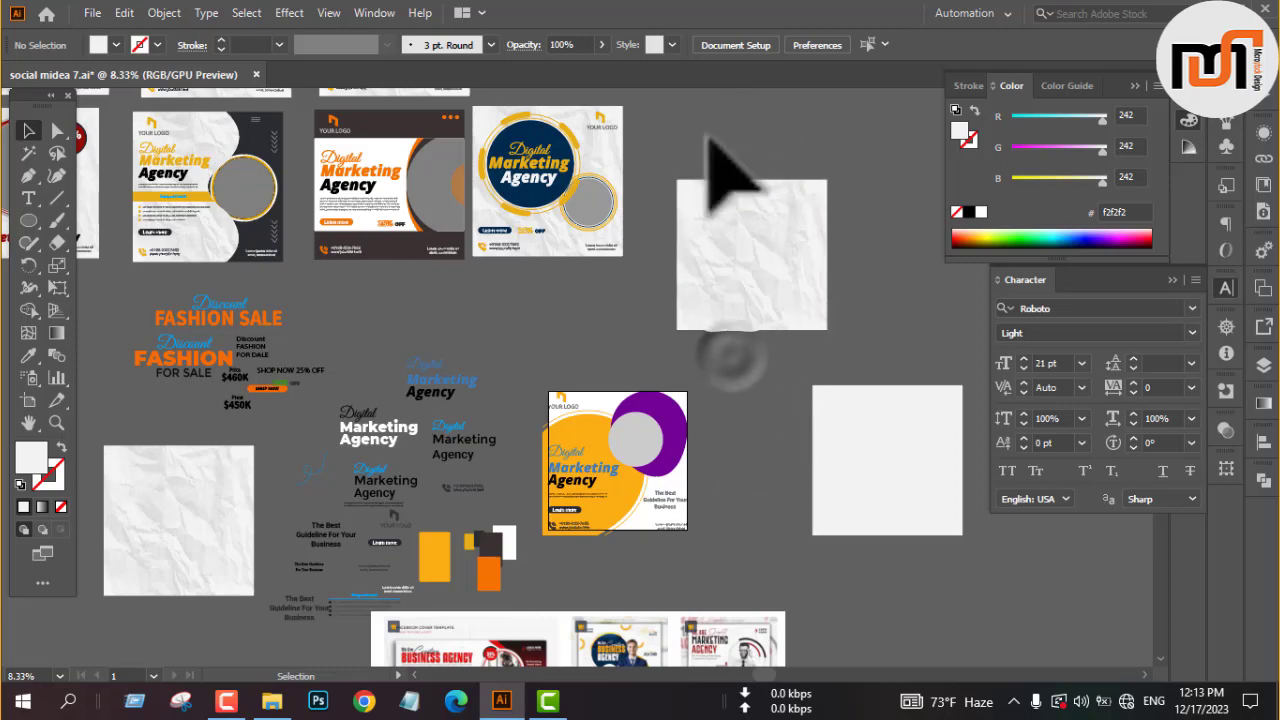
# Center the original crumpled paper copy horizontally and vertically on the artboard of the yellow and purple design.
pyautogui.click(757, 308)
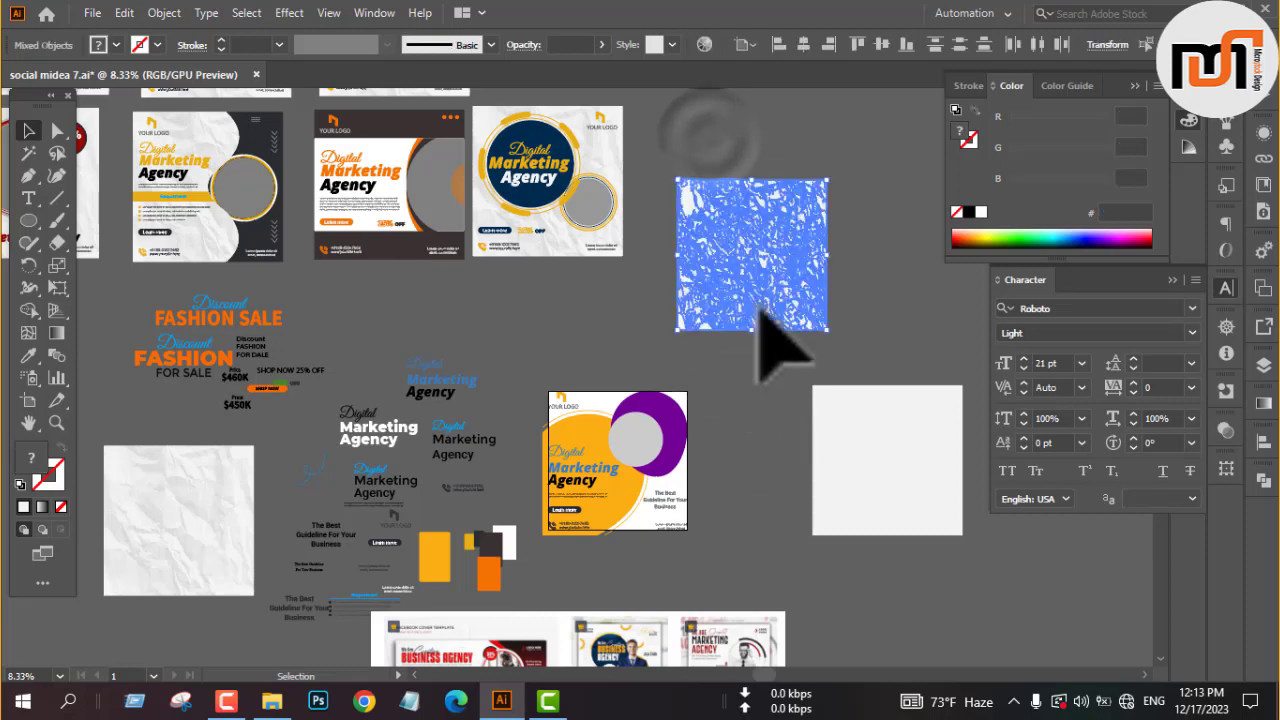
pyautogui.click(803, 44)
pyautogui.click(881, 44)
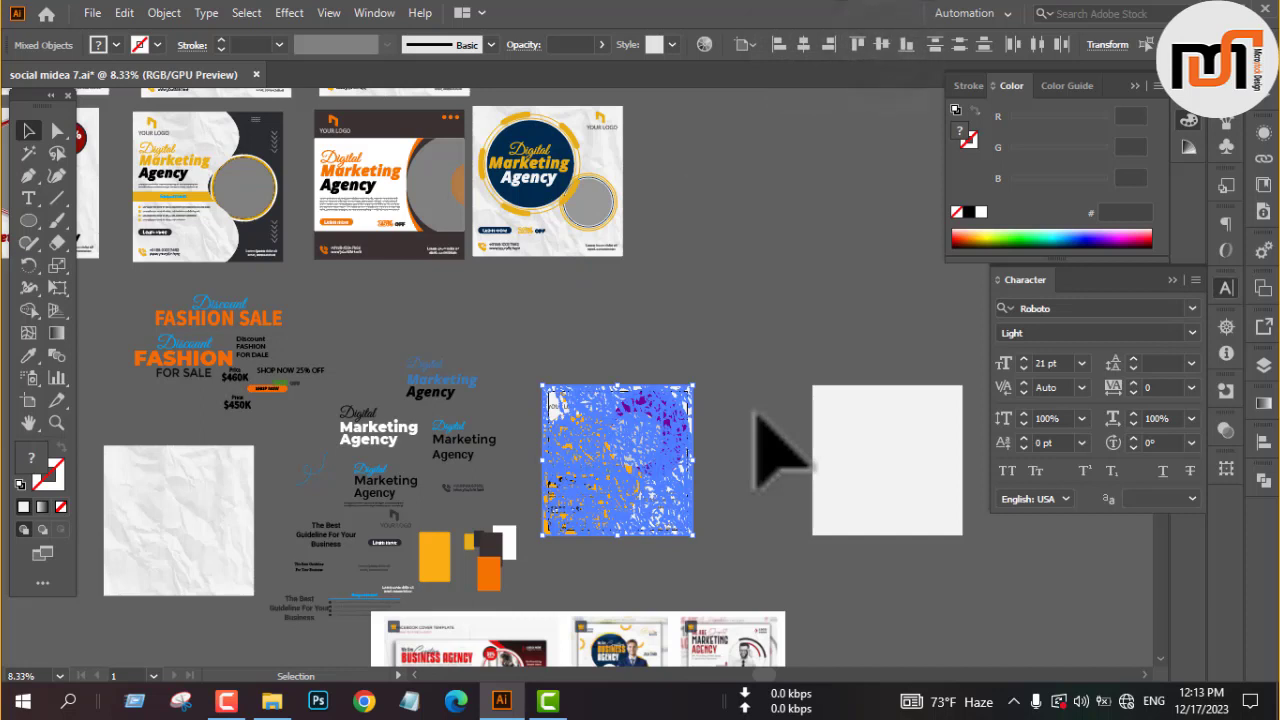
# Send the crumpled paper behind all other objects of the yellow and purple design and deselect it.
pyautogui.rightClick(755, 415)
pyautogui.click(865, 308)
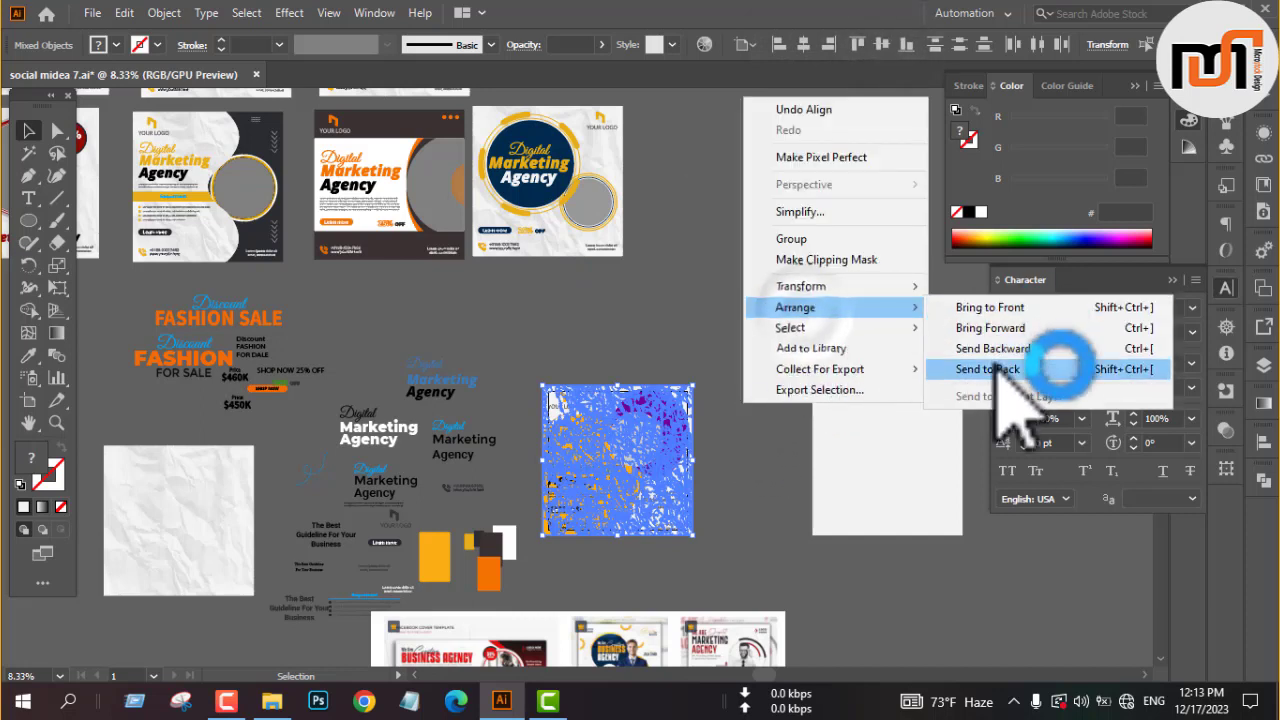
pyautogui.click(998, 369)
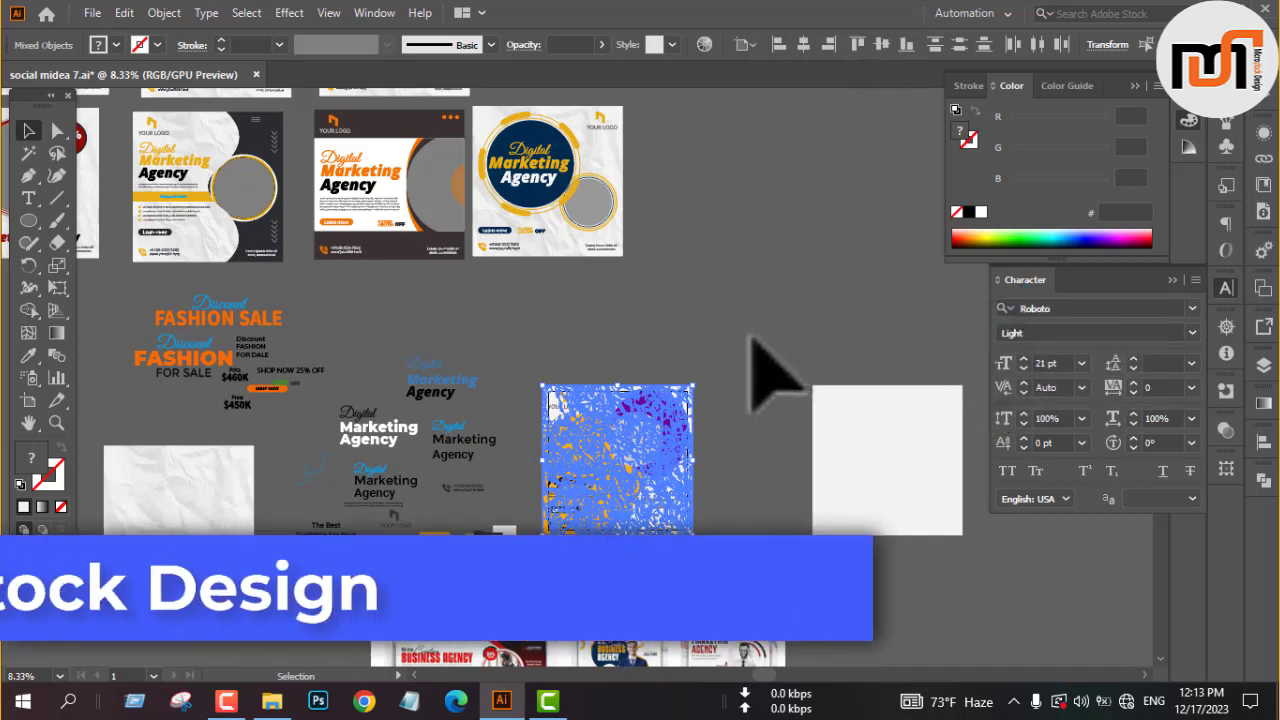
pyautogui.click(749, 330)
pyautogui.scroll(-2, 714, 378)
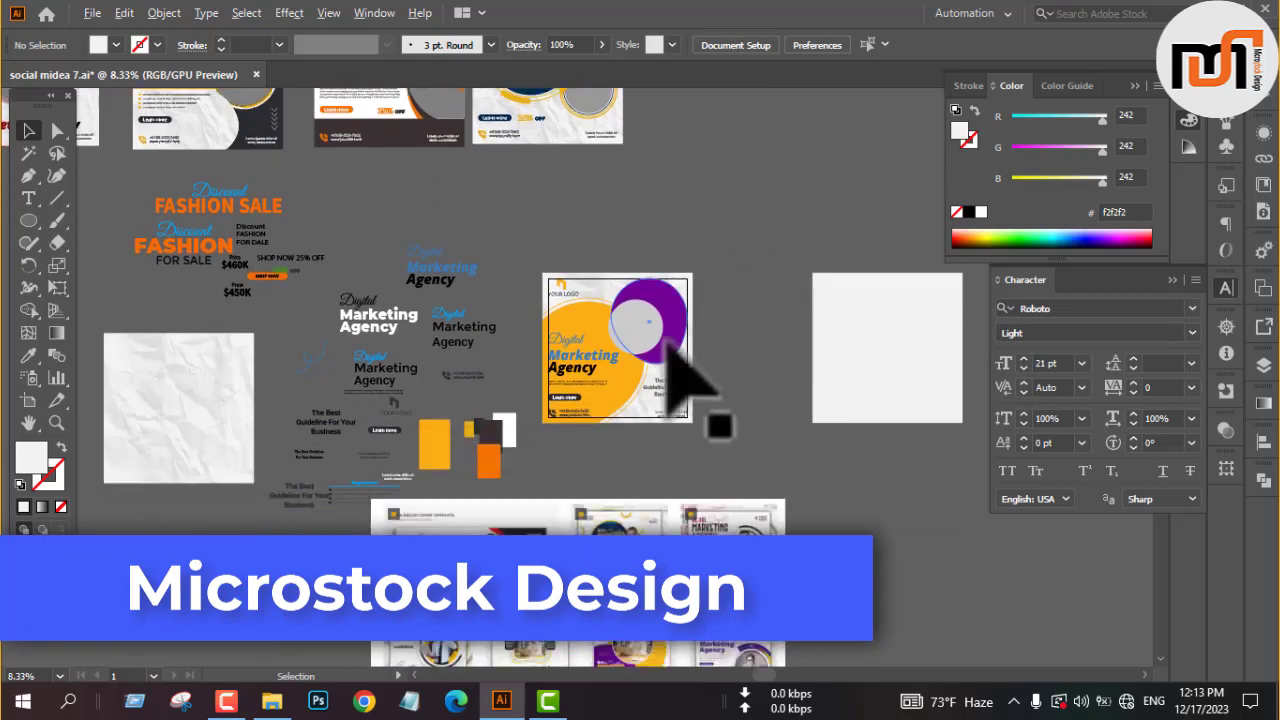
pyautogui.scroll(1, 666, 339)
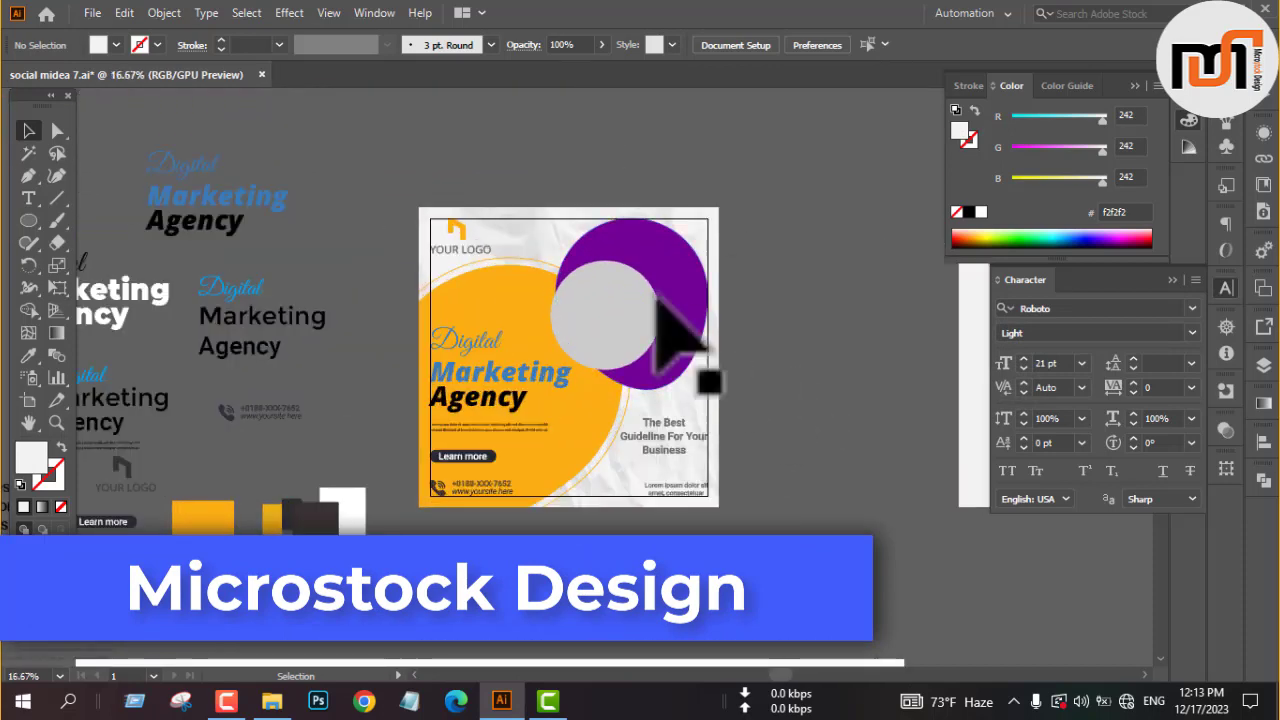